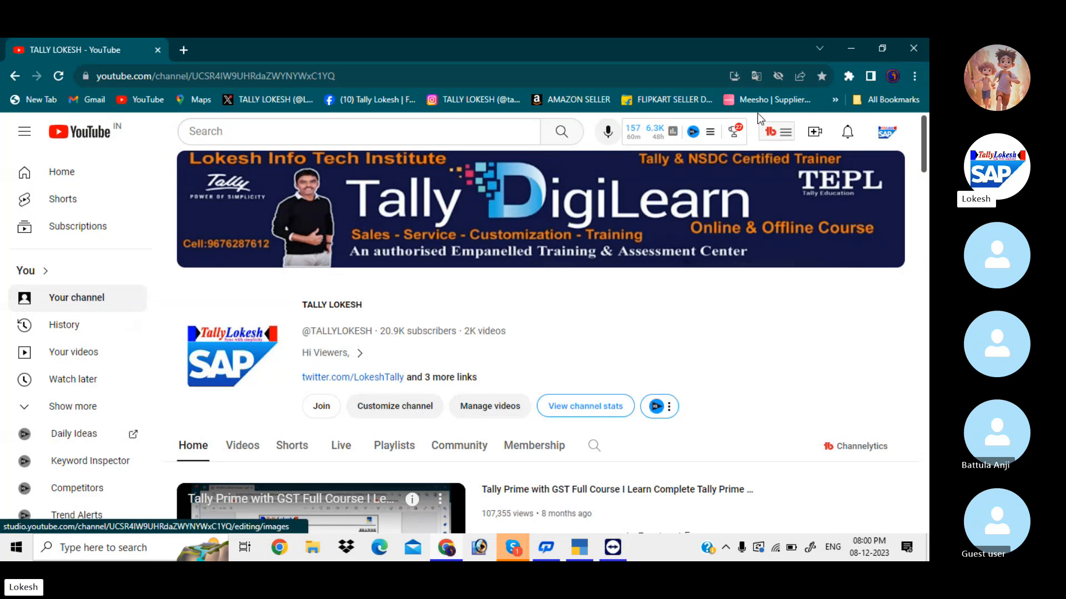
Step: Switch to TallyPrime and open the form for creating a new company
click(577, 547)
key(Up)
key(Up)
key(Up)
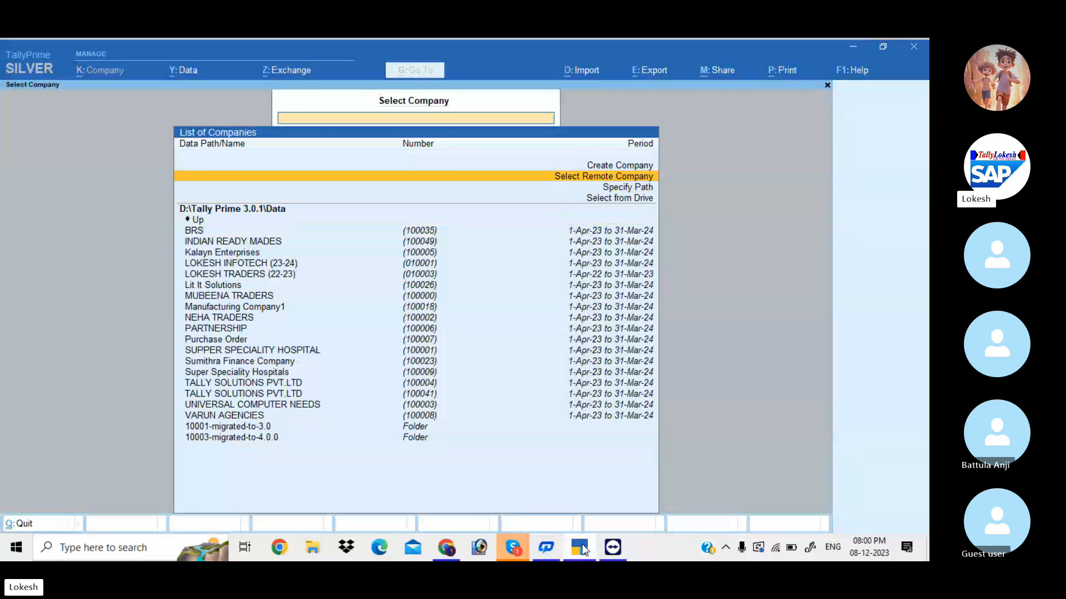
key(Up)
key(Return)
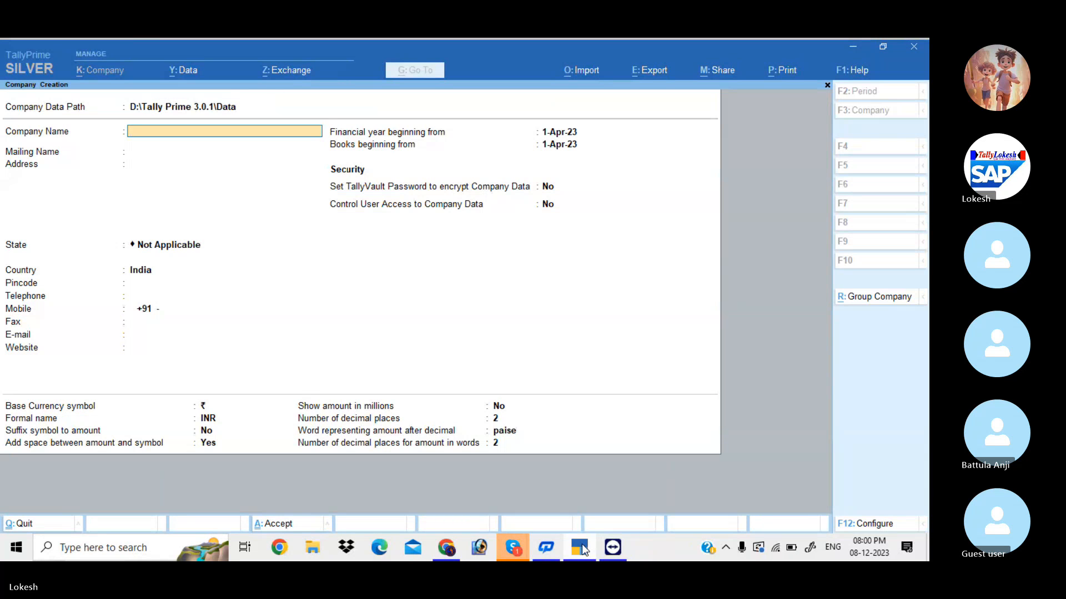
Step: Create a company named Tds in Andhra Pradesh, India, keeping the default financial year and currency settings
text(Tds)
key(Return)
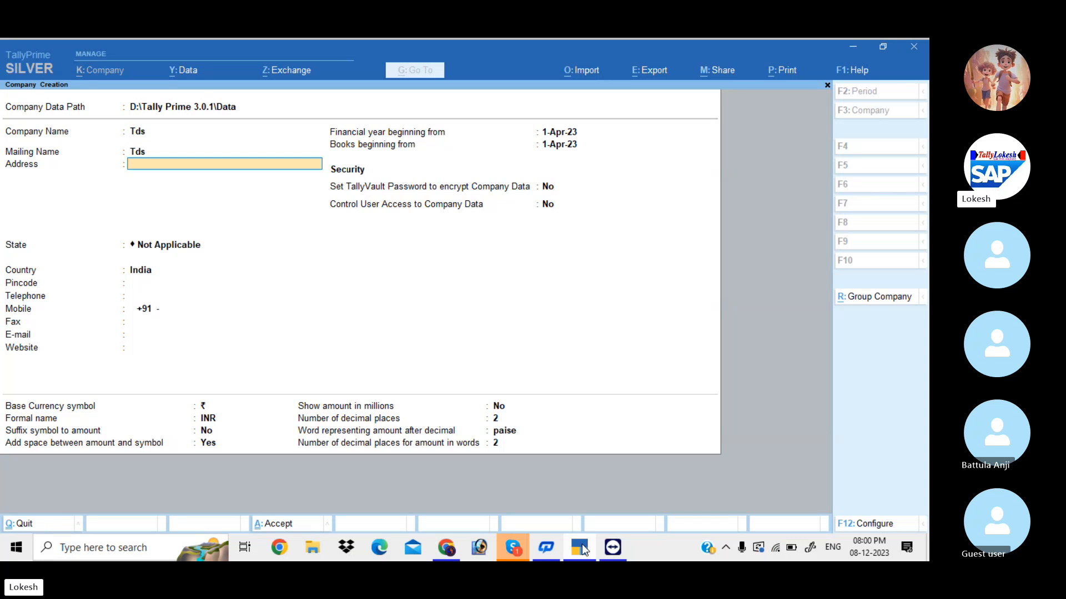
key(Return)
key(Down)
key(Down)
key(Return)
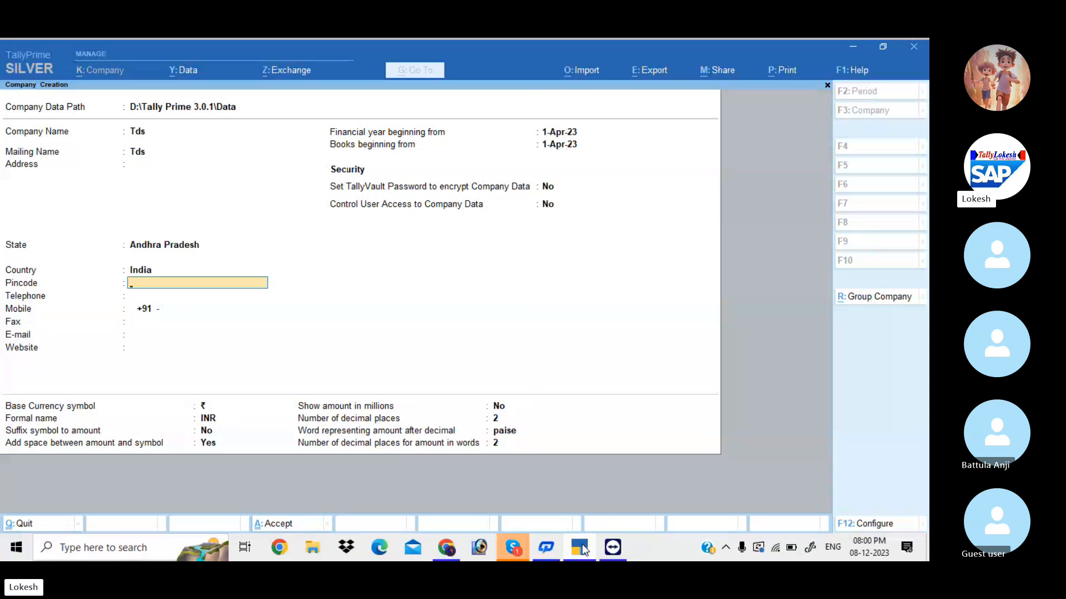
key(ctrl)
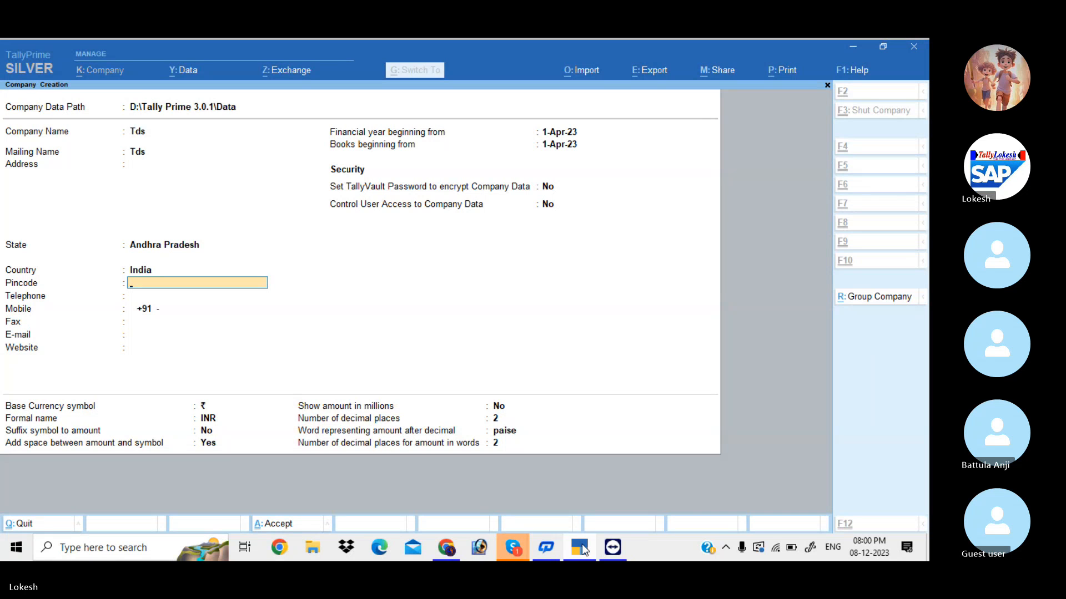
key(ctrl+a)
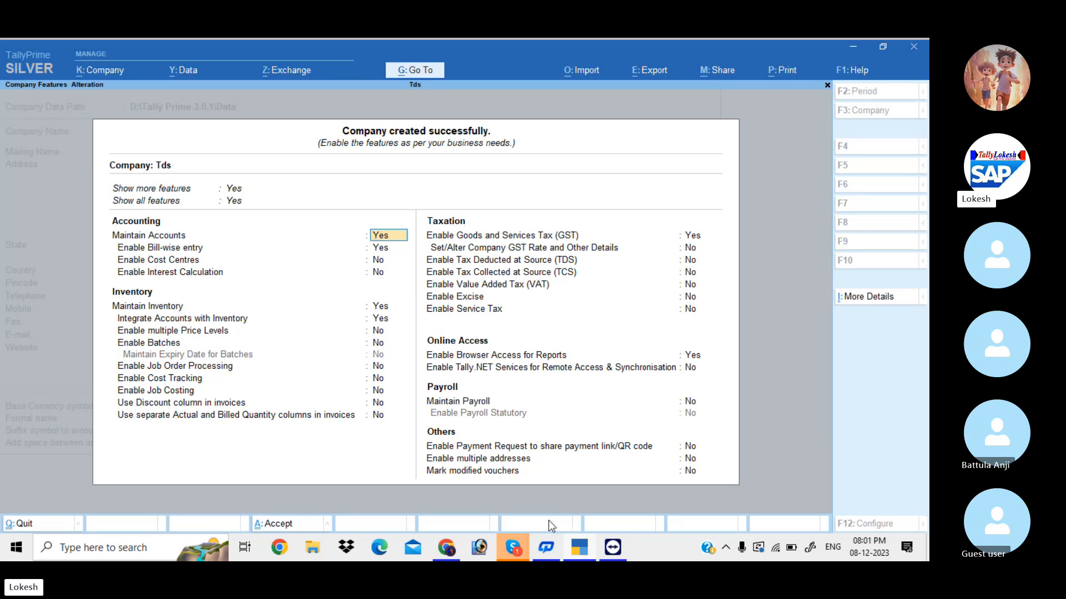
Step: Set Maintain Inventory to No in the features of company Tds, keeping the accounting features as they are
key(Return)
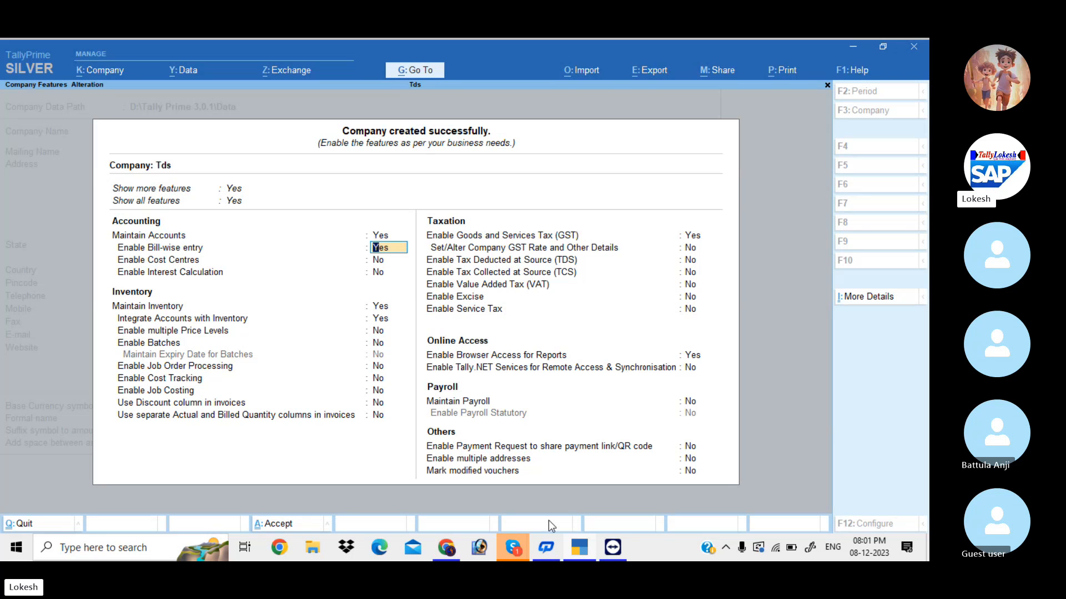
key(Return)
key(Return)
key(Return)
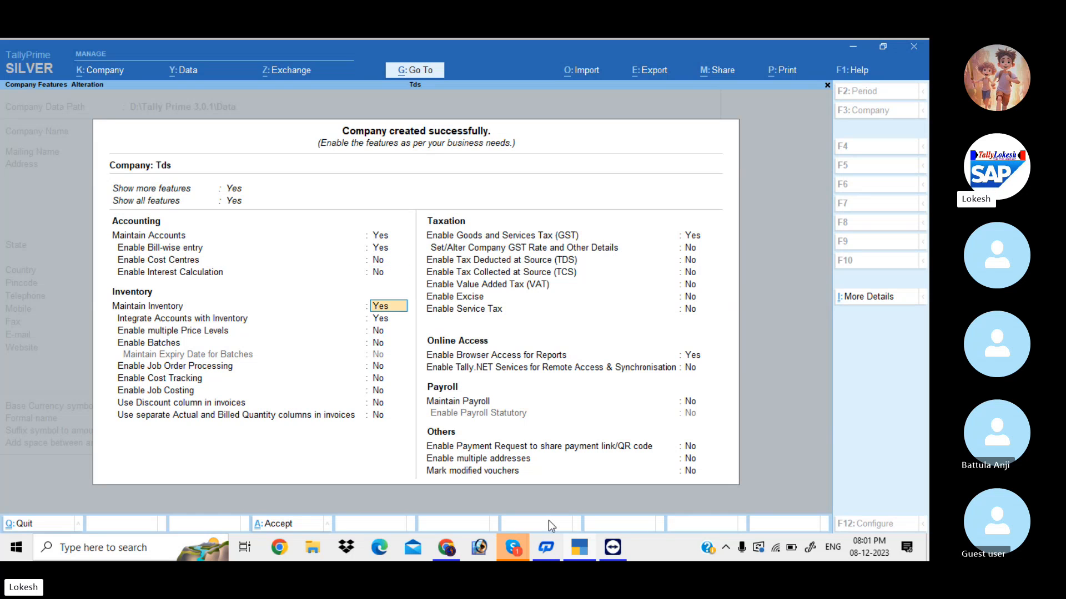
key(Return)
Step: Dismiss the GST registration details and set Enable Goods and Services Tax (GST) to No
key(Return)
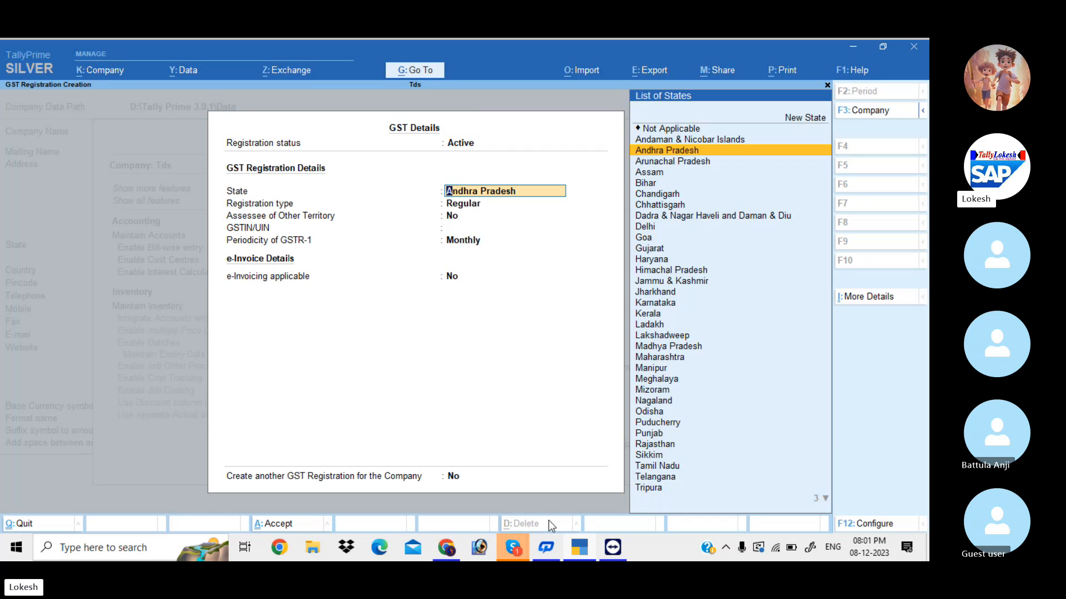
key(BackSpace)
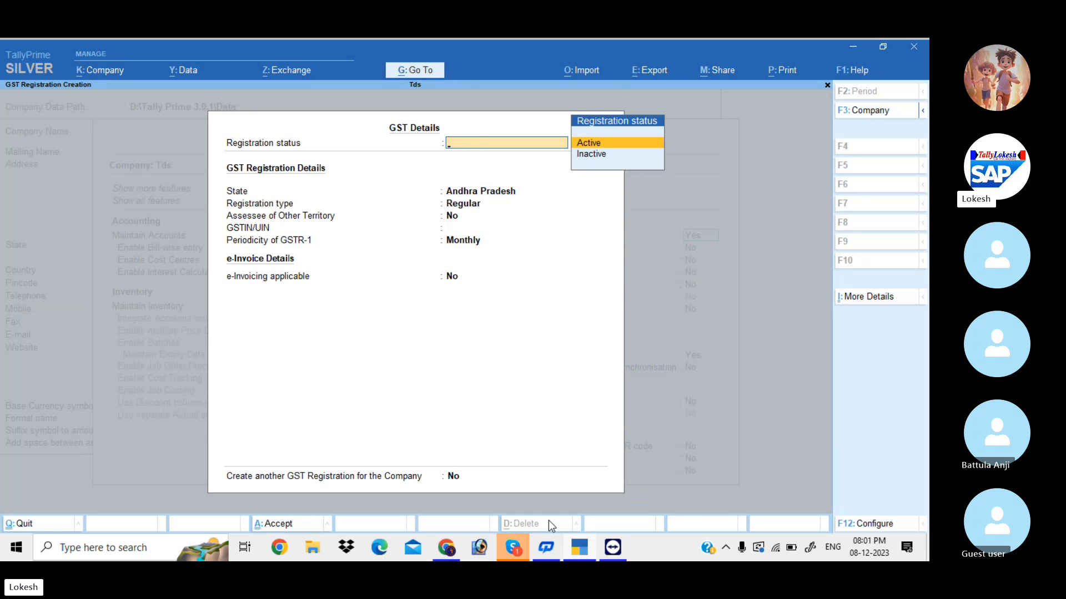
key(Escape)
text(y)
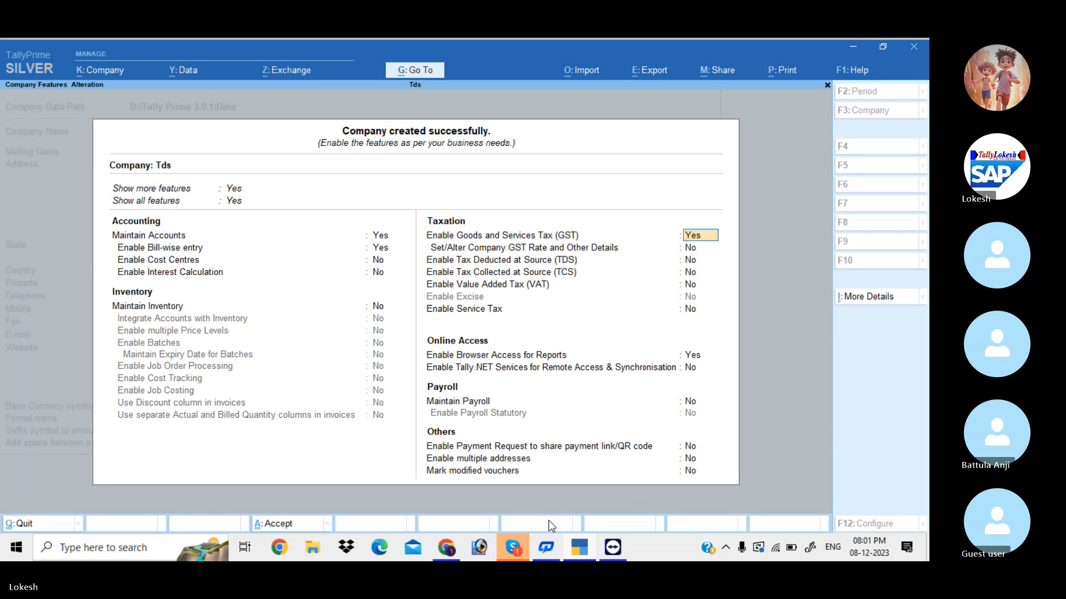
text(n)
key(Return)
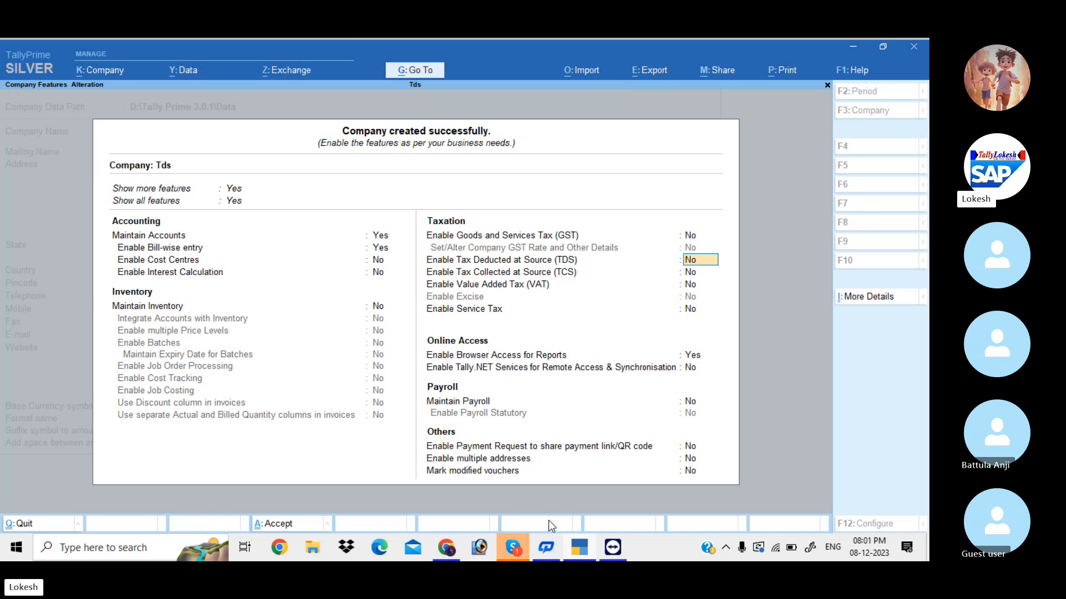
Step: Enable Tax Deducted at Source (TDS) with deductor type Individual/HUF, leaving the TAN fields blank and the remaining options at No
text(y)
key(Return)
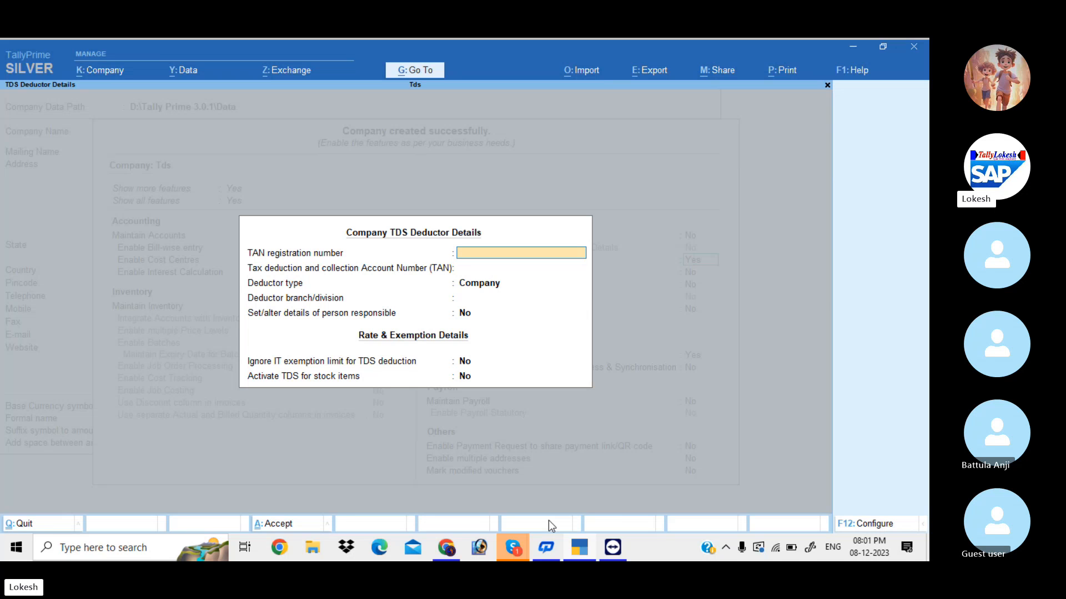
key(Return)
key(Return)
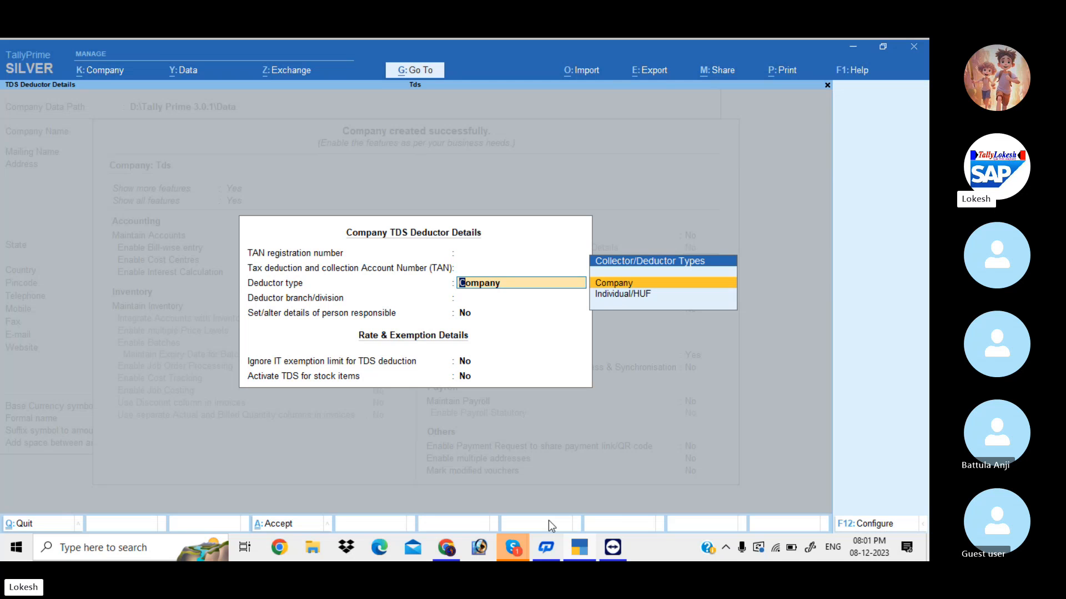
key(Down)
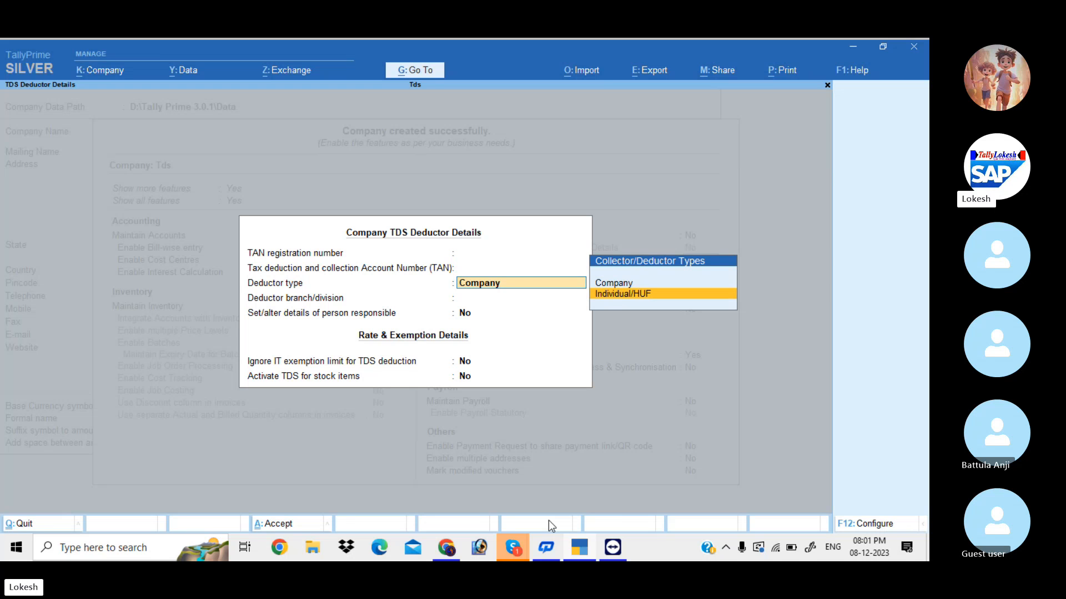
key(Return)
key(Return)
key(Return)
key(Return)
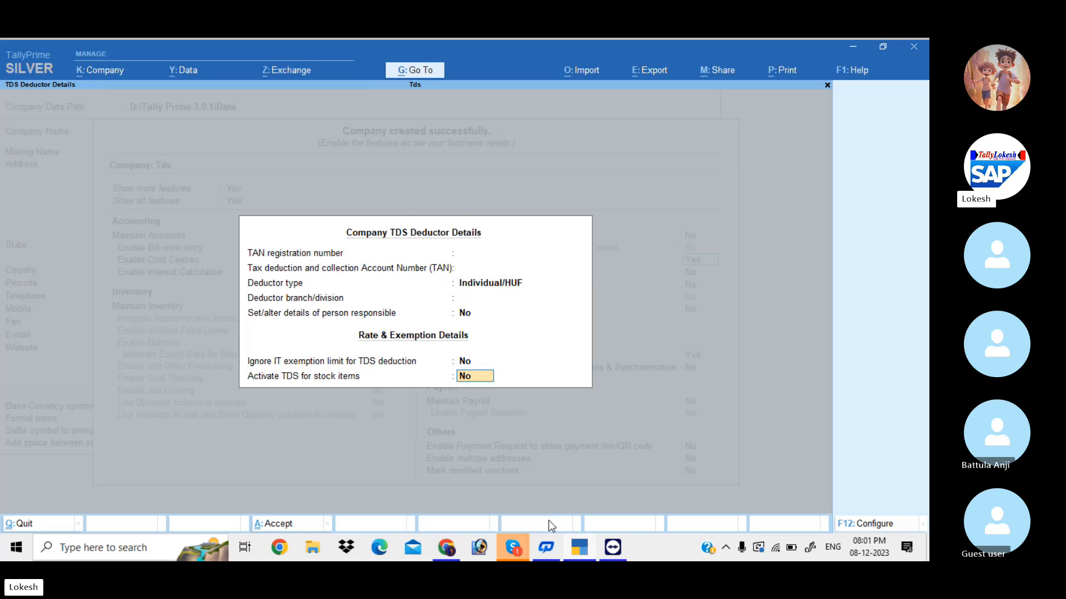
key(Return)
Step: Set Enable Browser Access for Reports to No and accept the company features
key(Return)
key(Return)
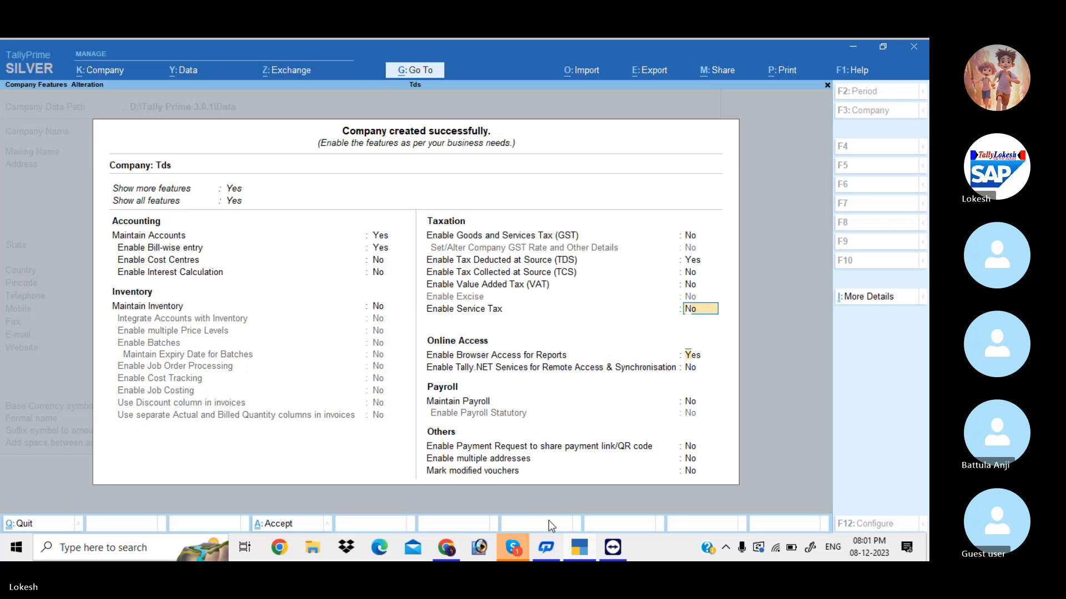
key(Return)
key(n)
key(Return)
key(Return)
key(Return)
key(Return)
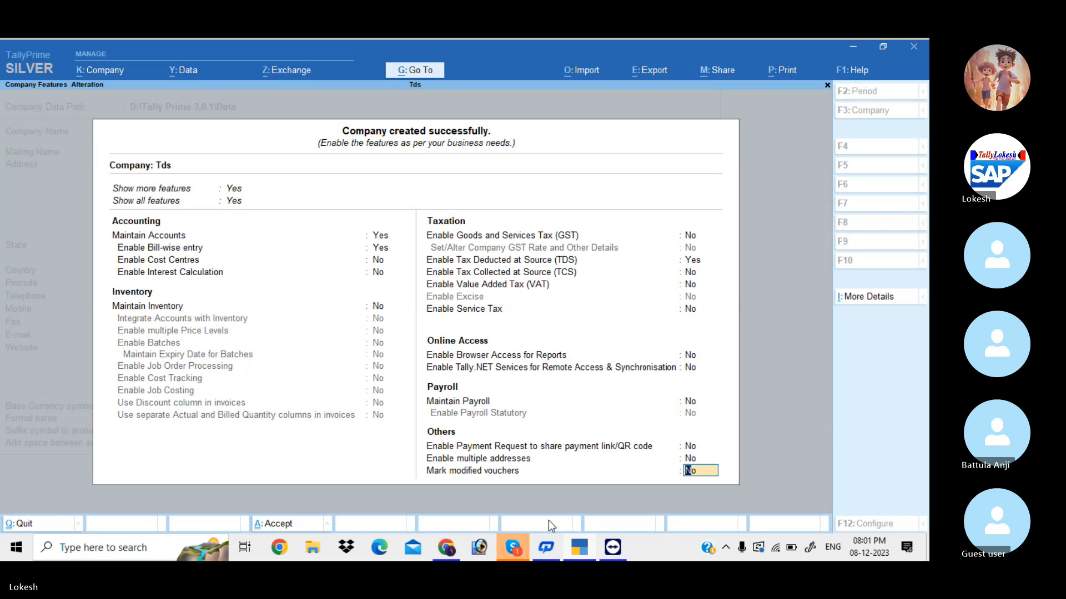
key(Return)
key(Return)
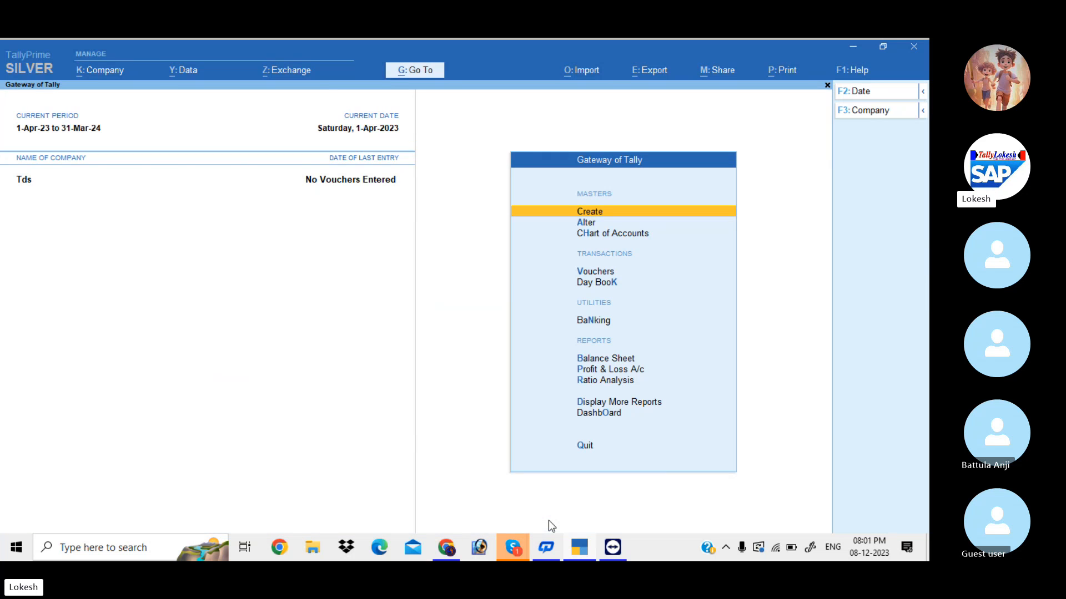
Step: Start a new TDS Nature of Payments master named Salaries with section 192
key(Return)
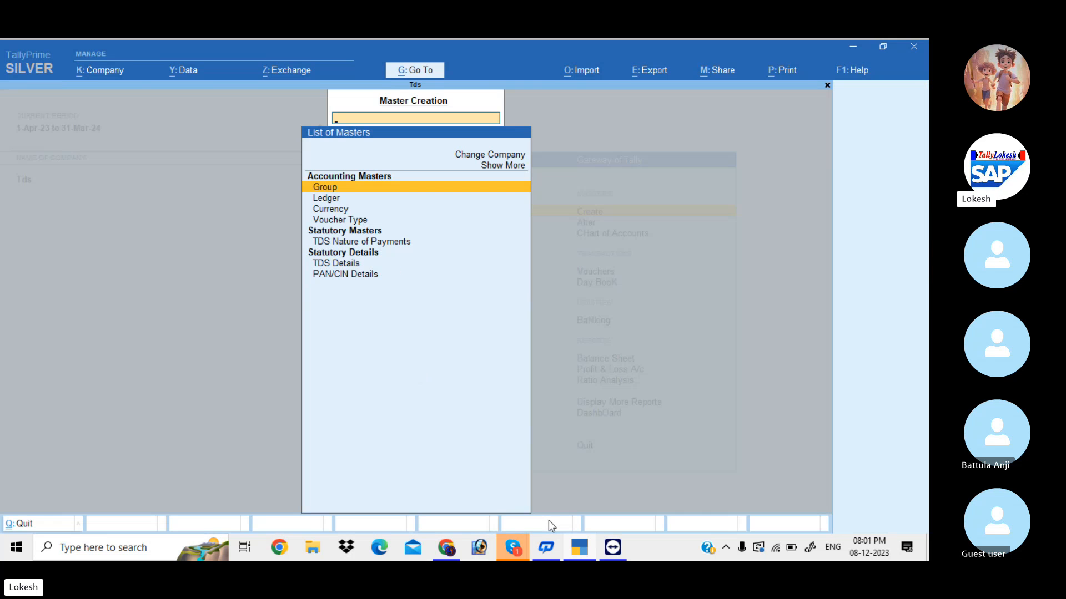
key(Down)
key(Down)
key(Down)
key(Down)
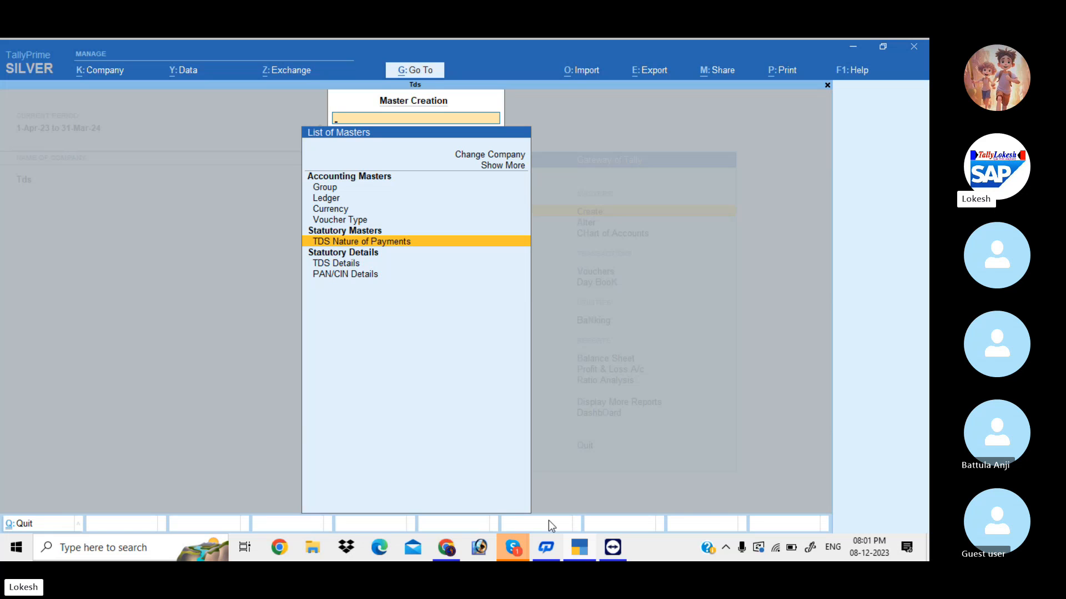
key(Return)
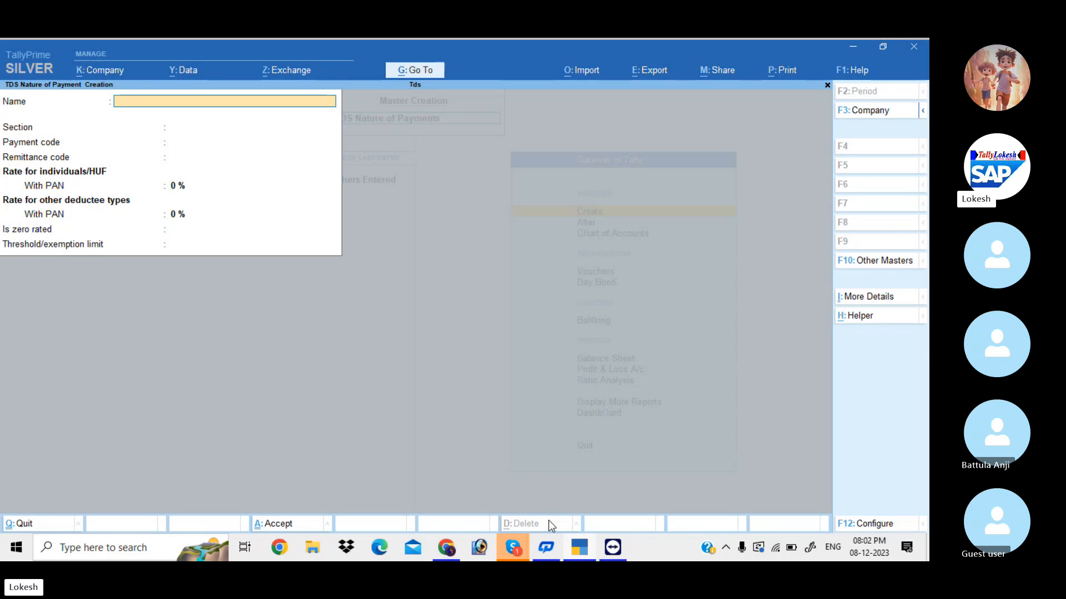
text(Salaries)
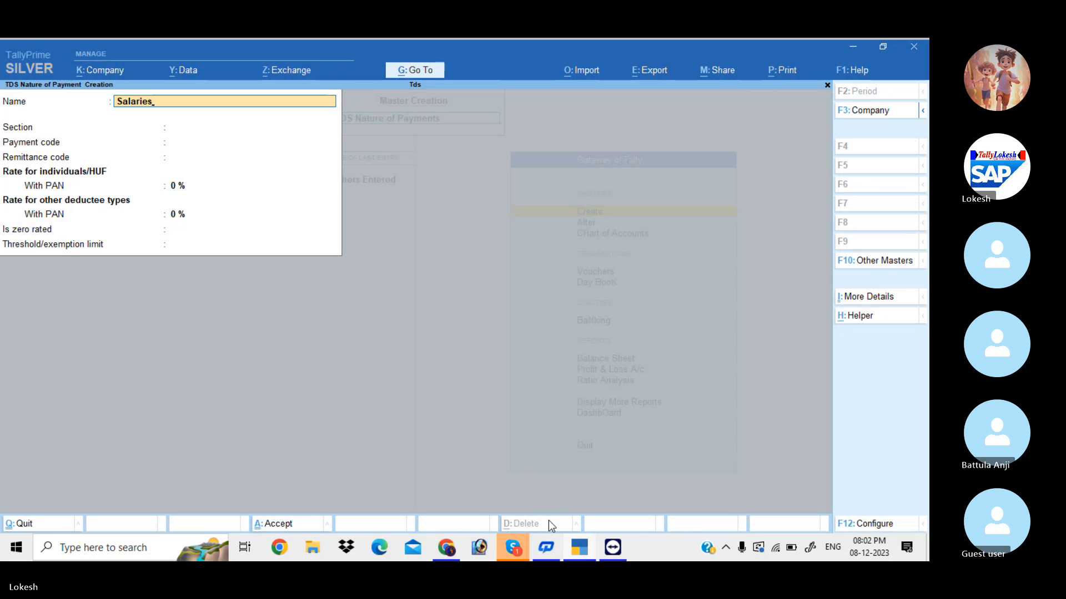
key(Return)
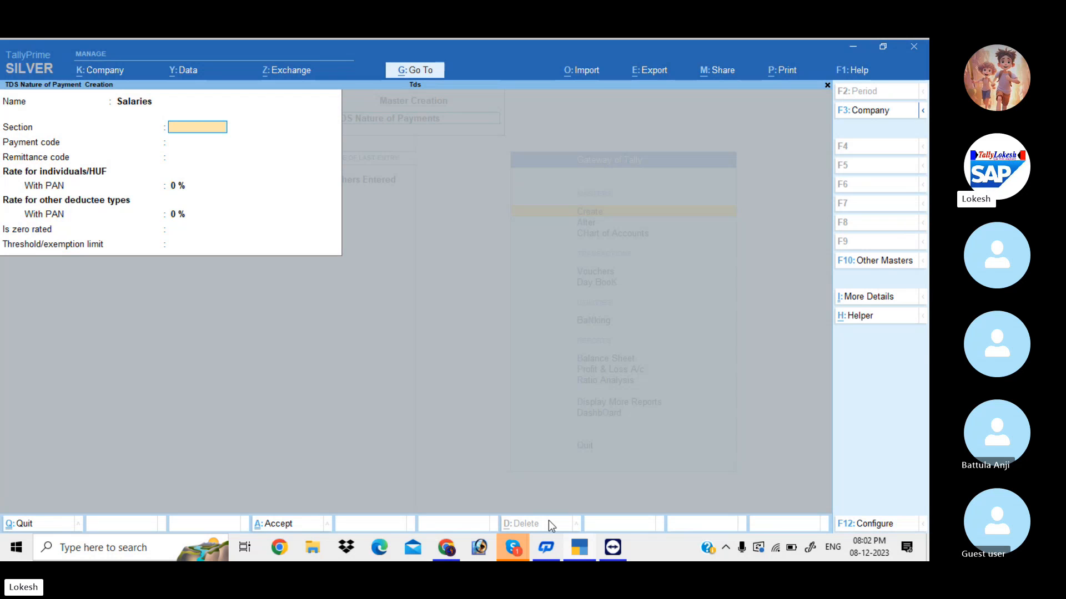
text(192)
key(Return)
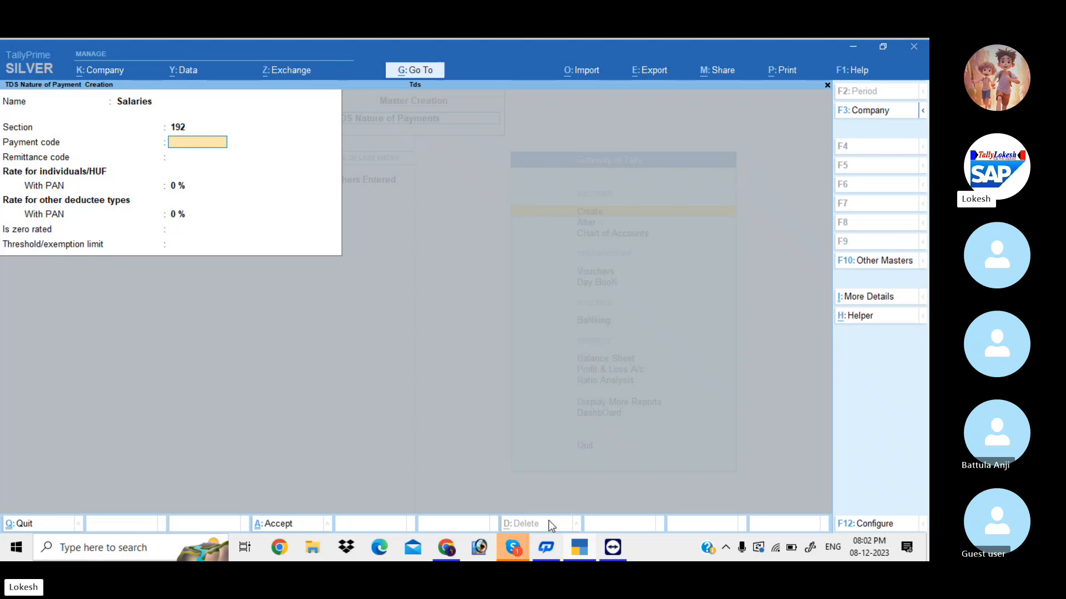
Step: Set the with-PAN rate to 10% for individuals/HUF and other deductee types, and save the Salaries nature of payment
key(Return)
key(Return)
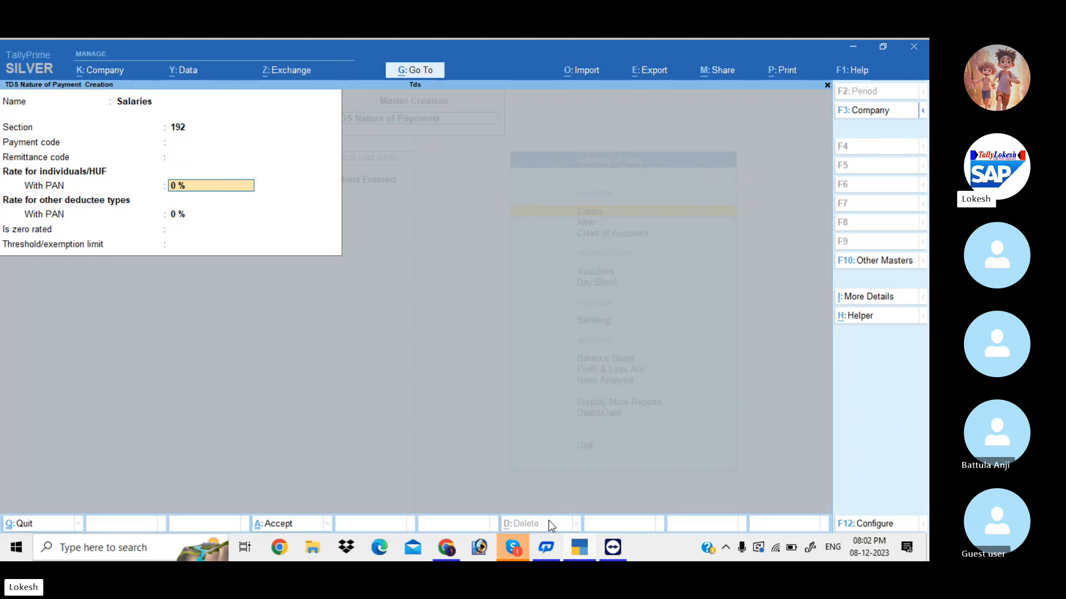
text(10)
key(Return)
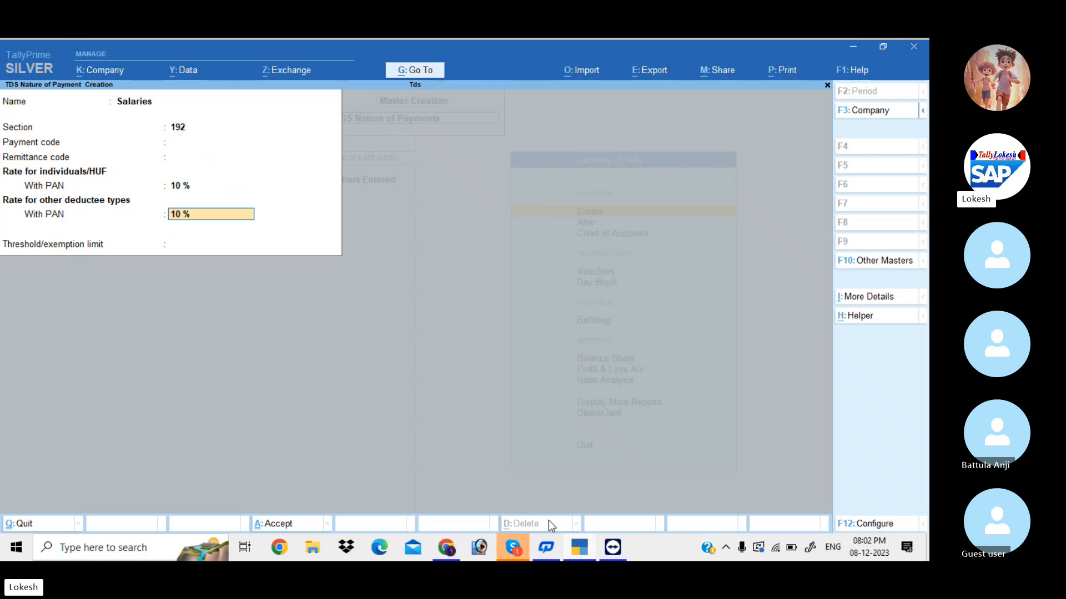
key(Return)
key(Return)
key(Return)
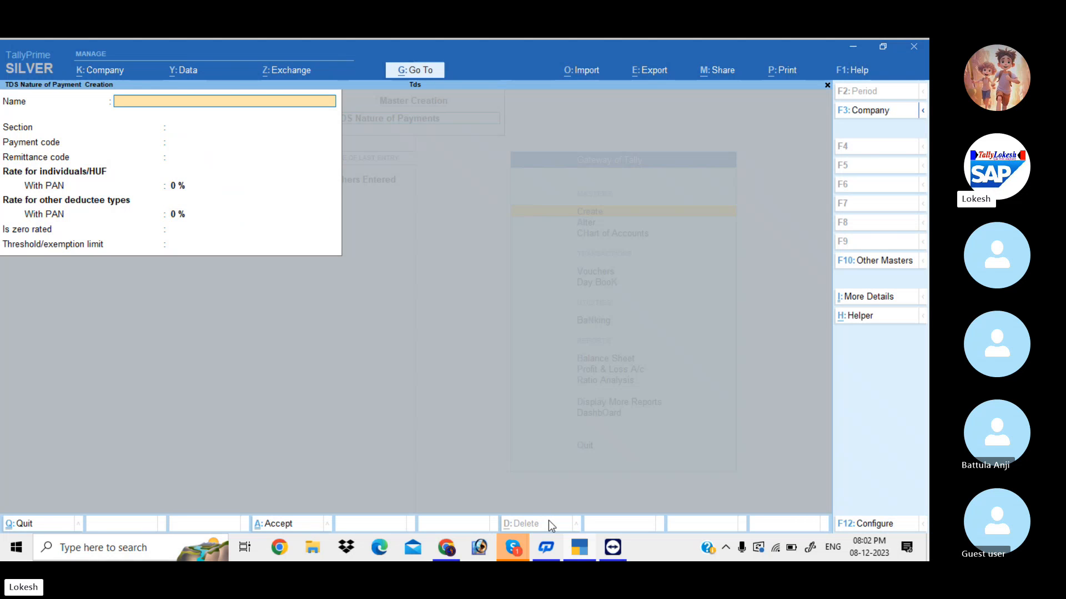
Step: Start another TDS nature of payment named Rent with section 194I
text(Rent)
key(Return)
text(19)
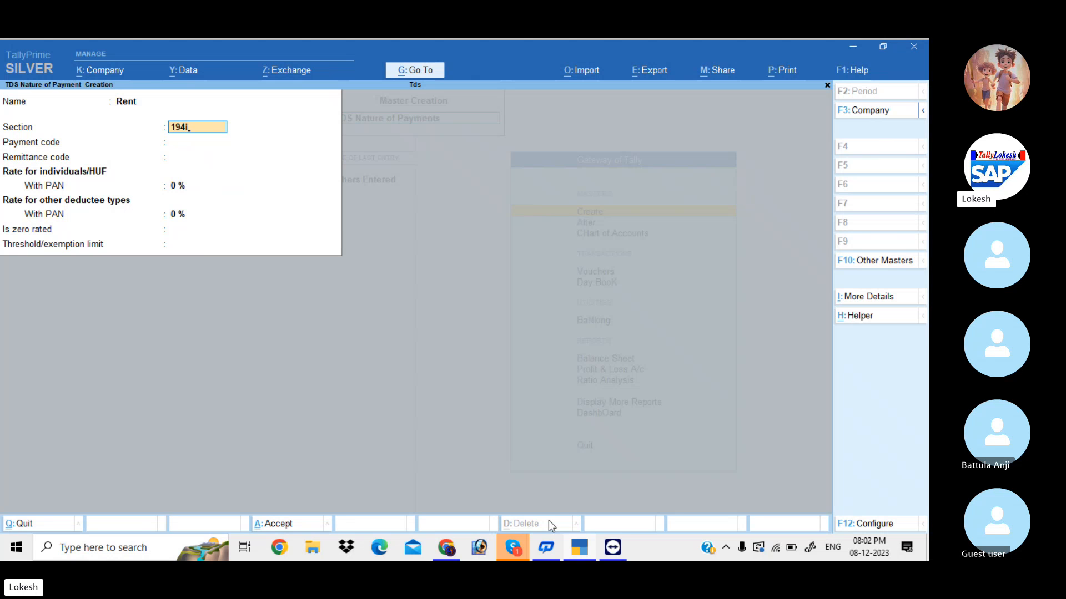
text(4i)
key(BackSpace)
key(Return)
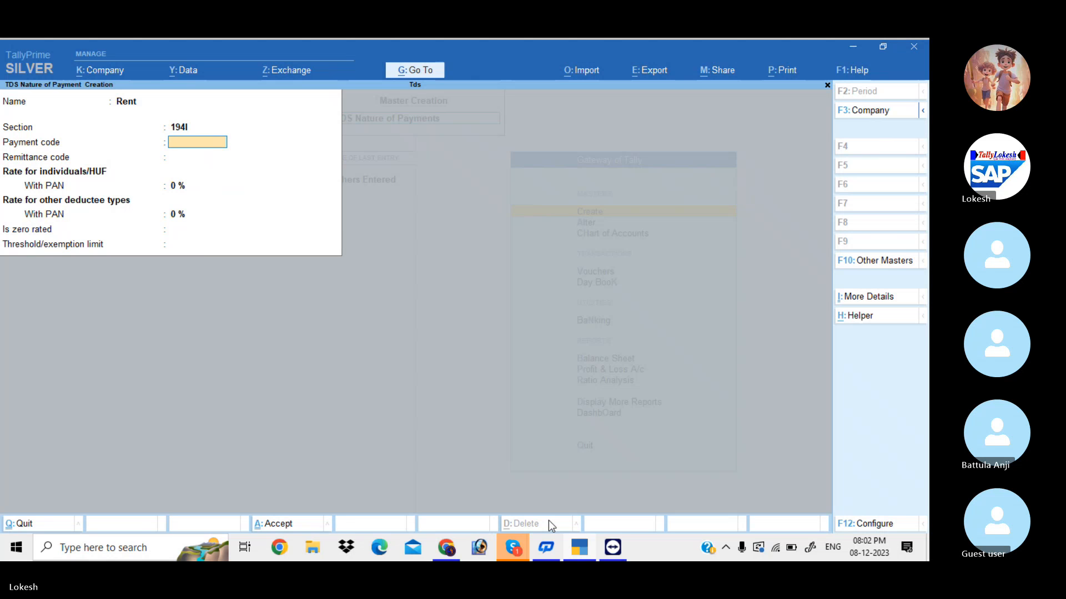
Step: Set the Rent nature of payment's with-PAN rates to 10%, leaving the codes and exemption limit blank, and save it
key(Return)
key(Return)
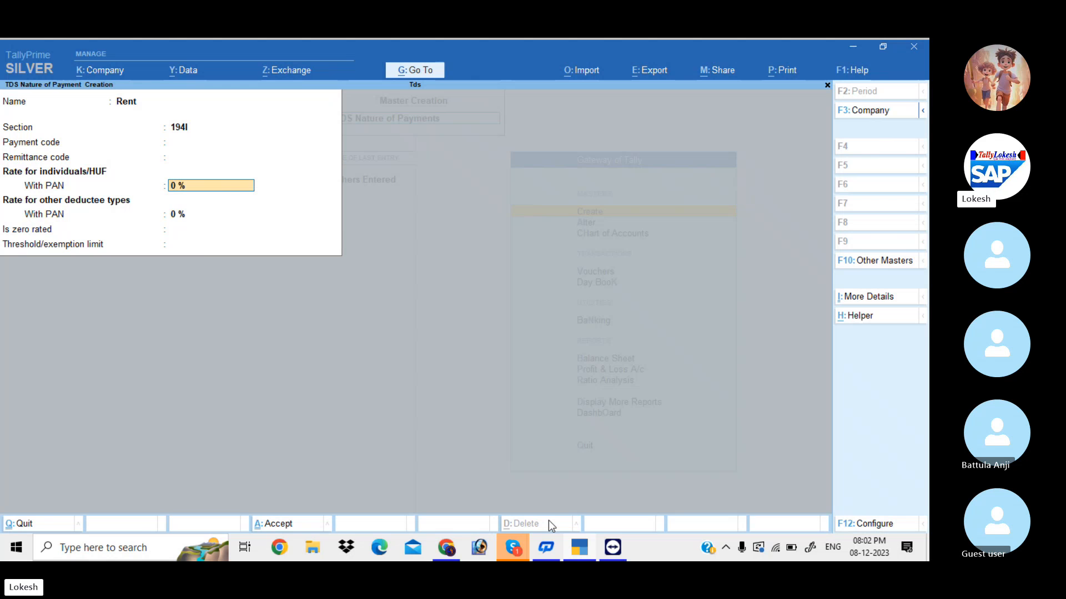
text(10)
key(Return)
key(Return)
key(Return)
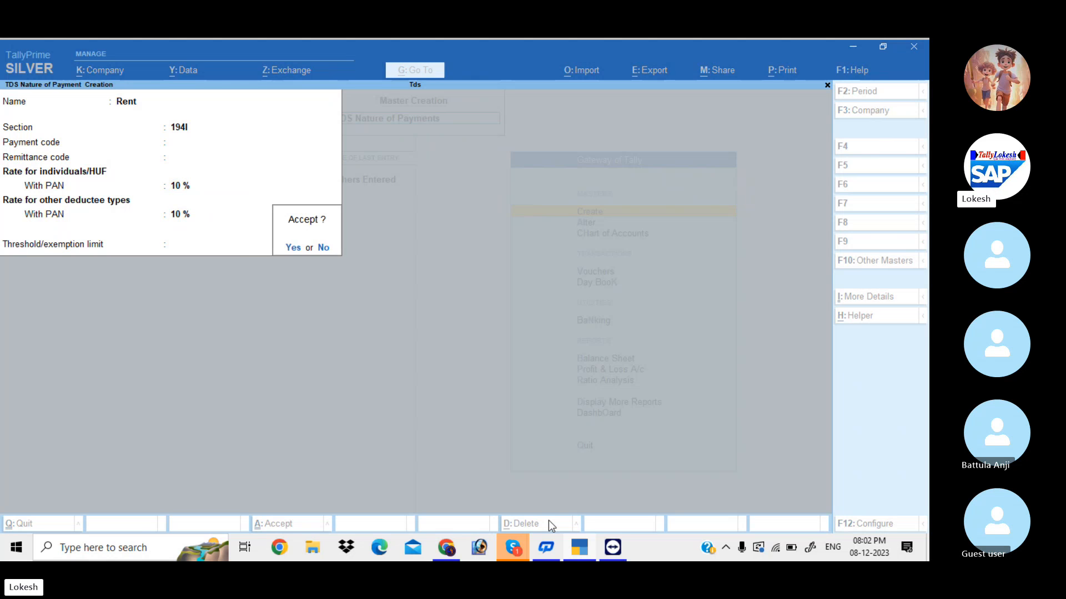
key(Return)
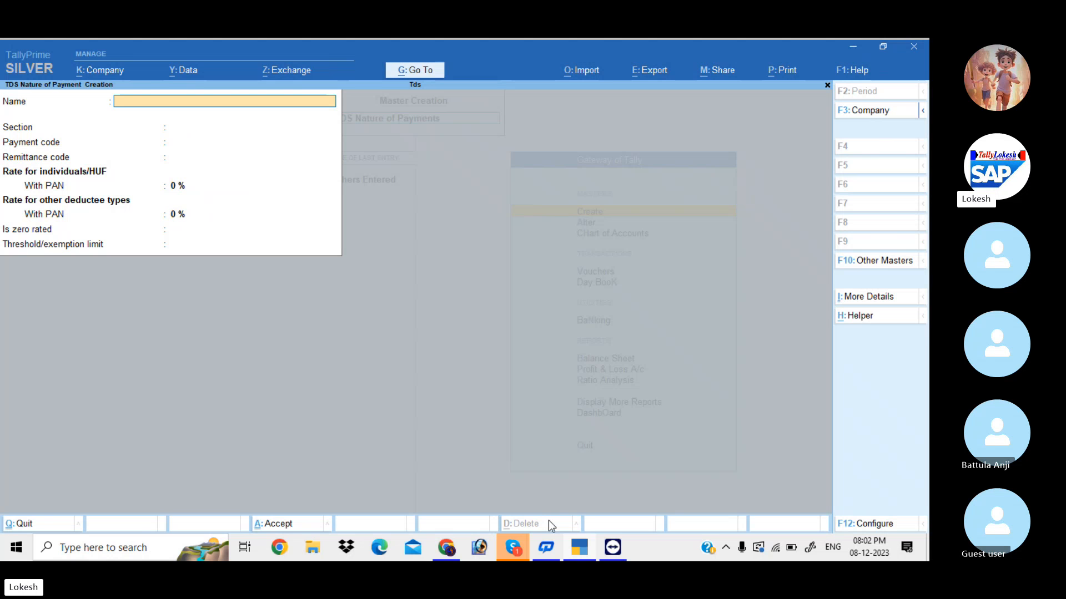
Step: Start a new TDS nature of payment named Commission with section 194H
text(Commis)
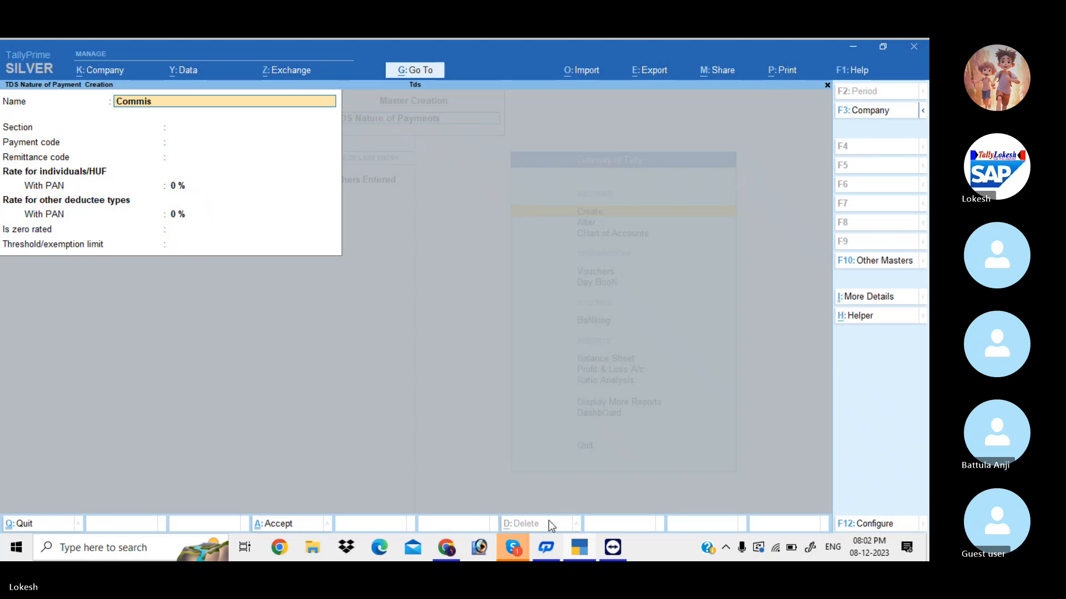
text(sion)
key(Return)
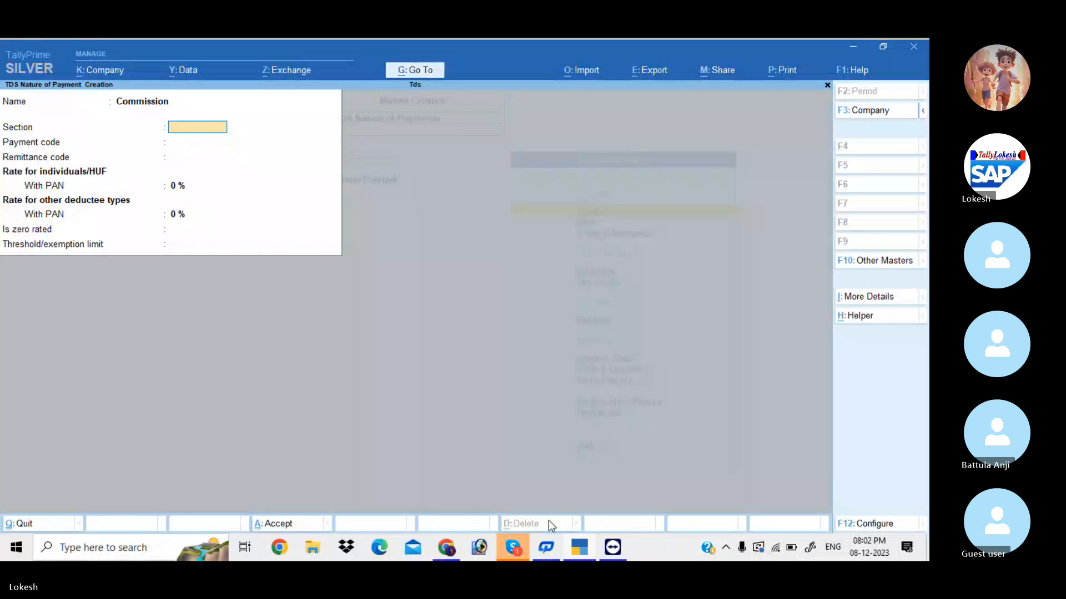
text(1)
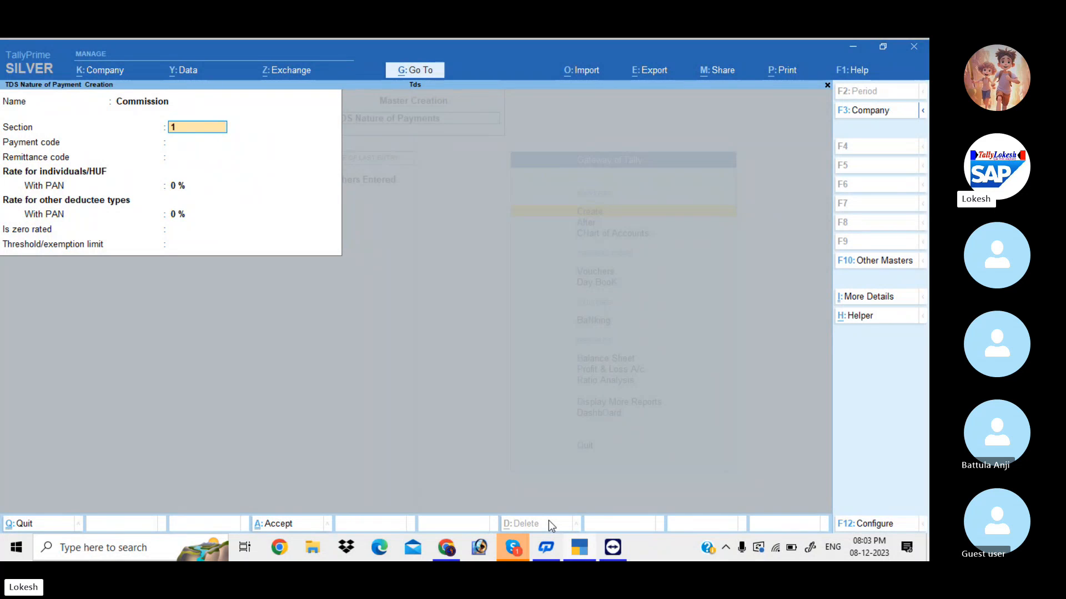
text(94h)
key(Return)
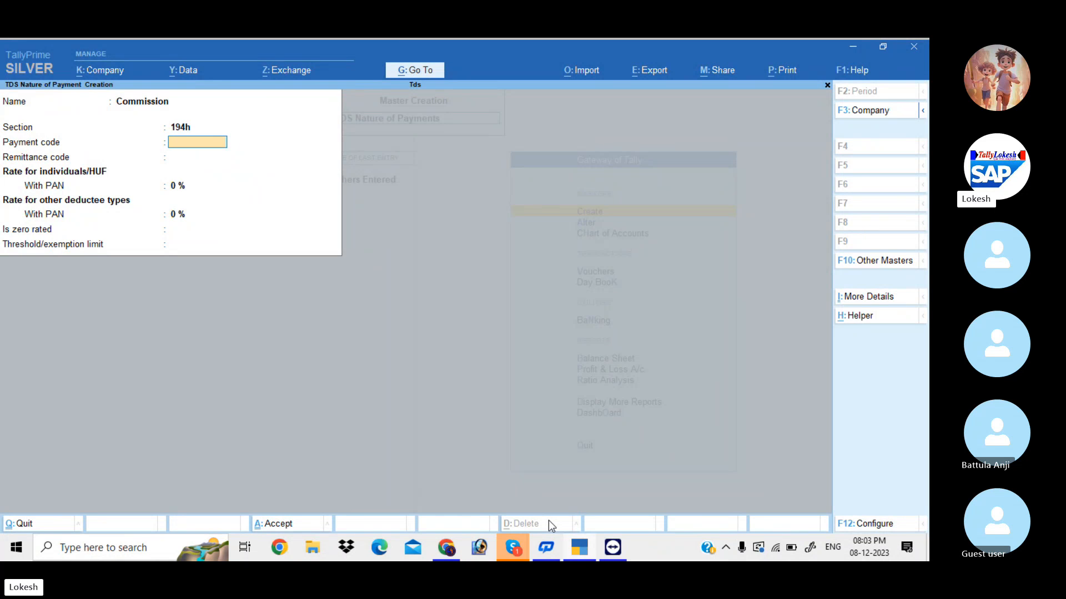
key(BackSpace)
text(194)
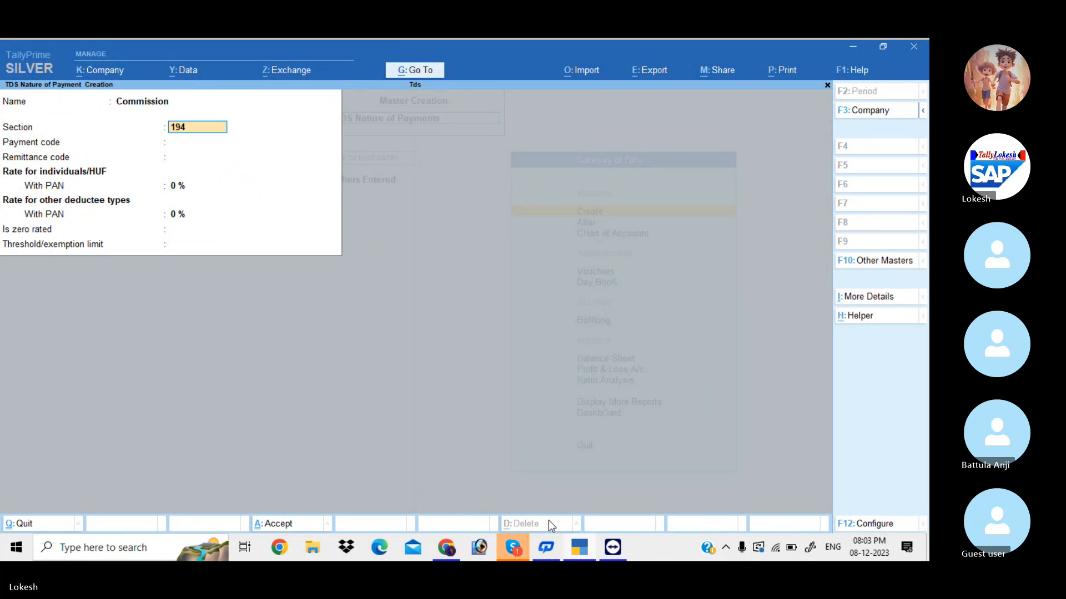
text(h)
key(Return)
Step: Set Commission's with-PAN rates to 5% for both deductee categories, leave the codes and exemption limit blank, save it and exit nature of payment creation
key(Return)
key(Return)
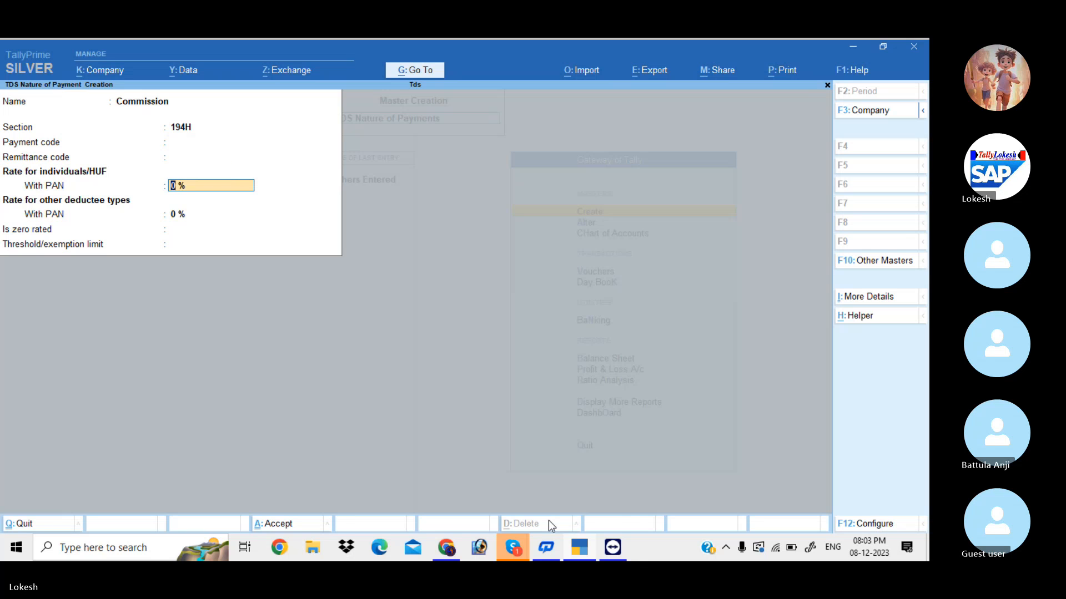
text(5)
key(Return)
key(Return)
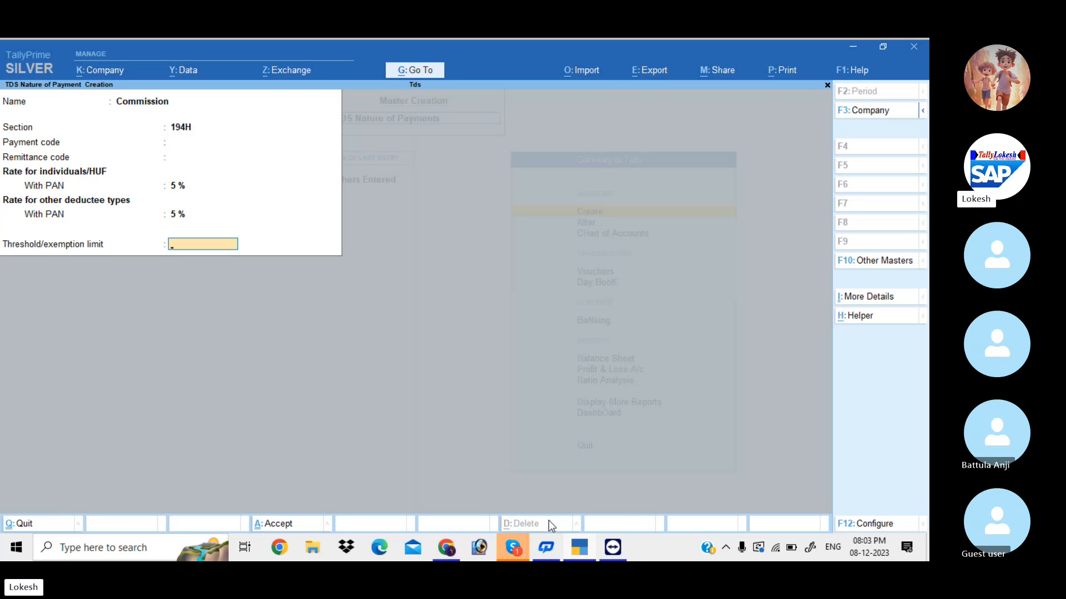
key(Return)
key(Return)
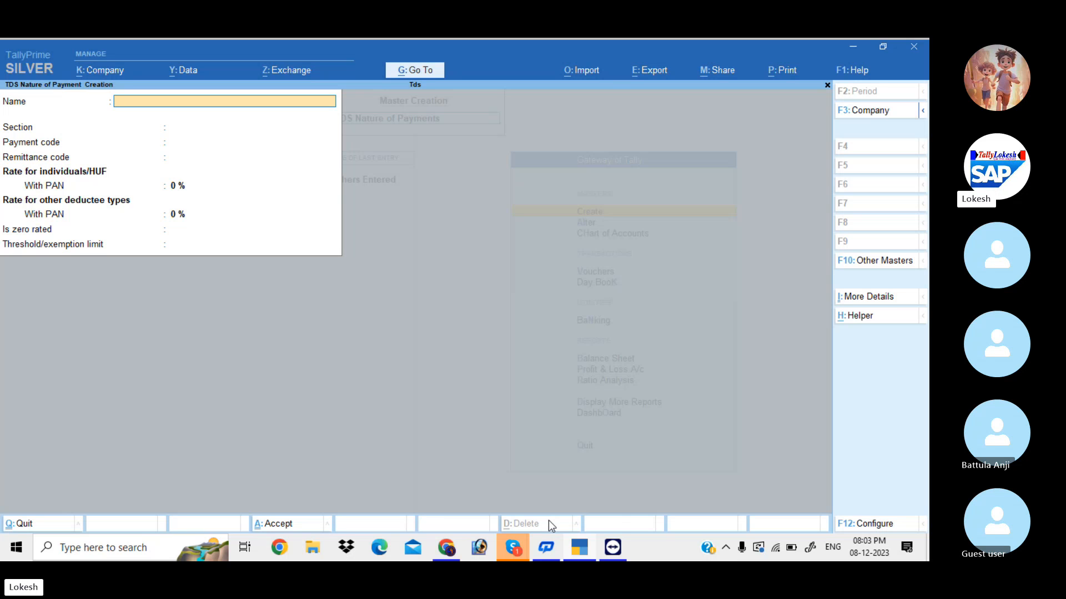
key(Escape)
key(Return)
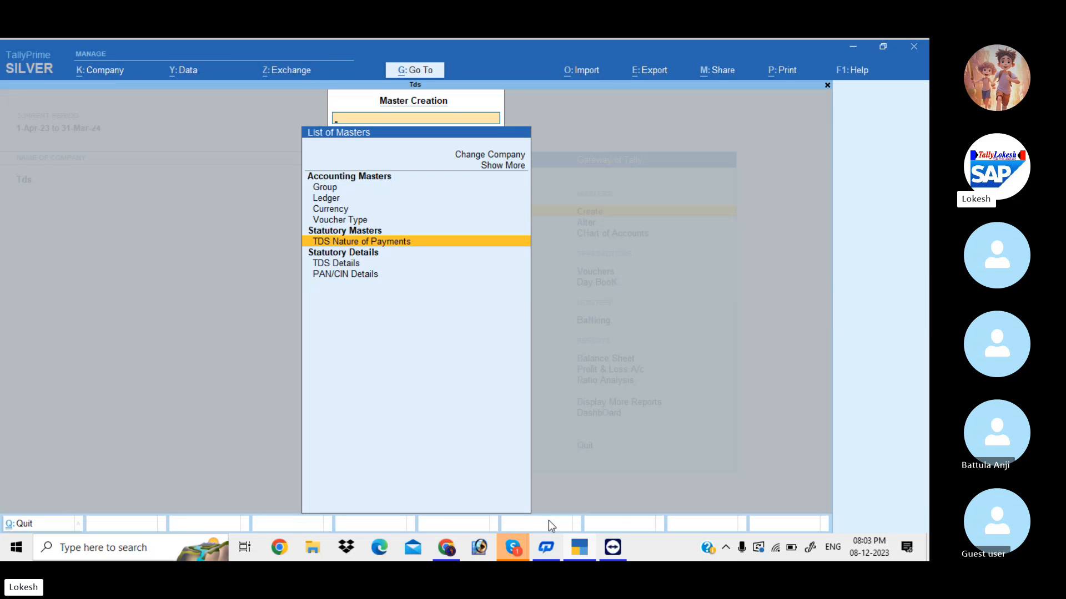
Step: Start a new ledger master named Salaries
key(Up)
key(Up)
key(Up)
key(Up)
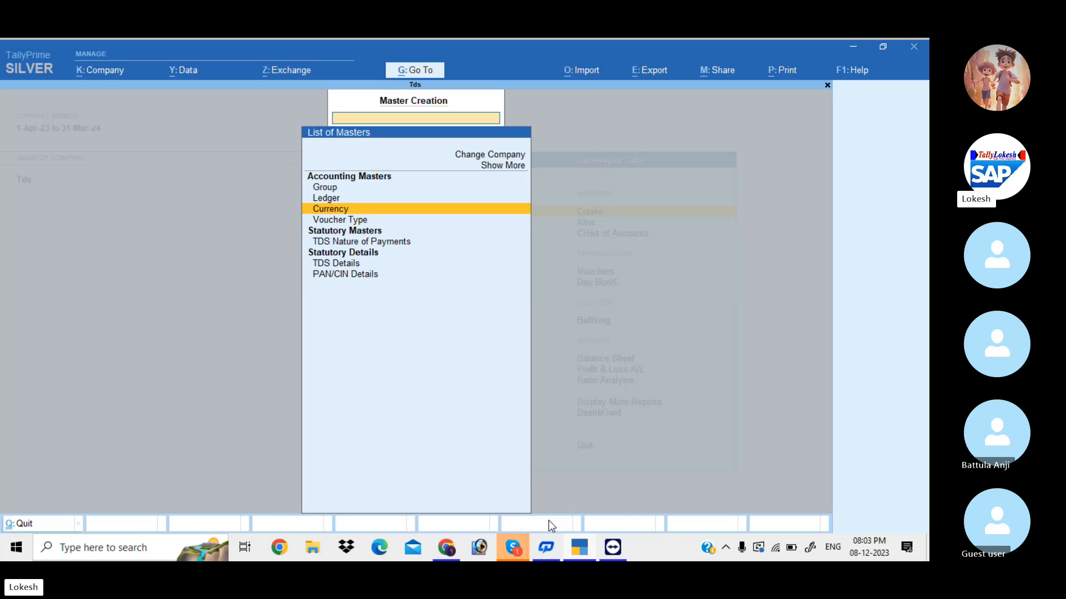
key(Return)
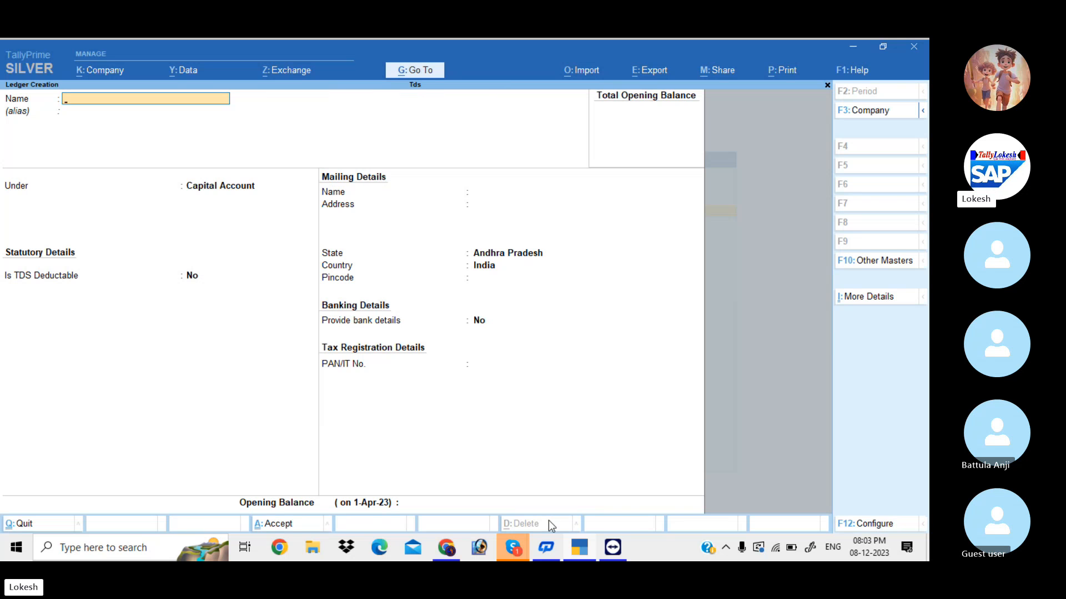
text(Salaries)
key(Return)
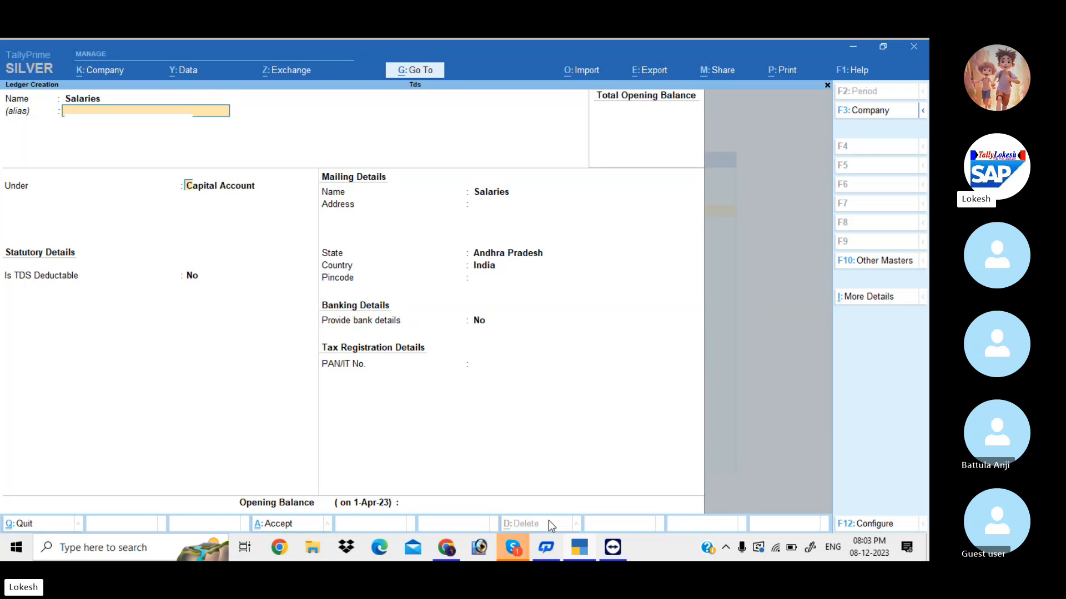
Step: Place the Salaries ledger under Indirect Expenses, keeping its type of ledger as Not Applicable
text(Ind)
key(Down)
key(Down)
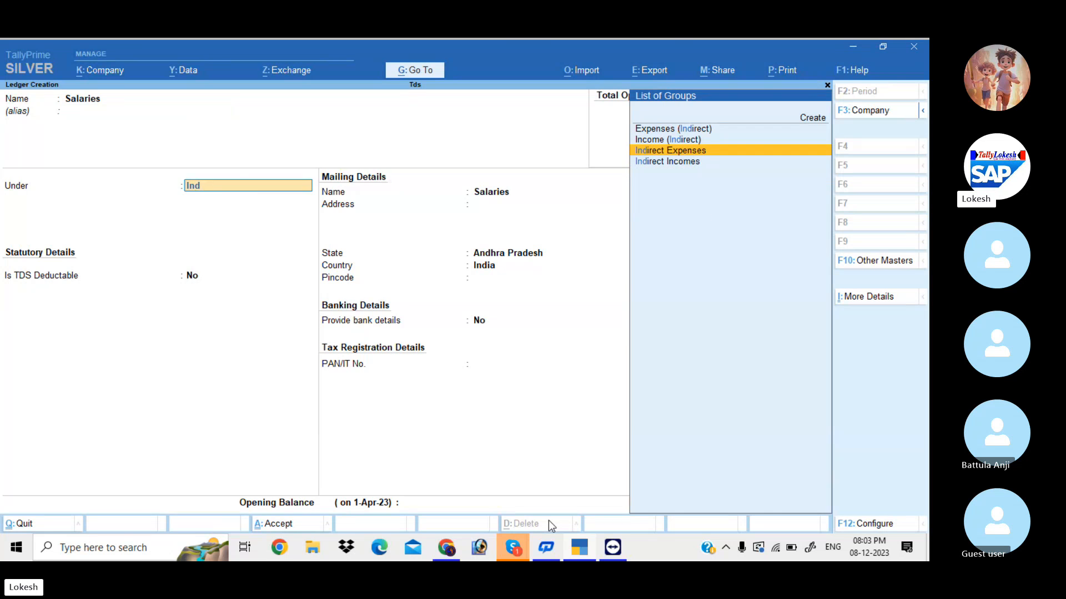
key(Return)
key(Return)
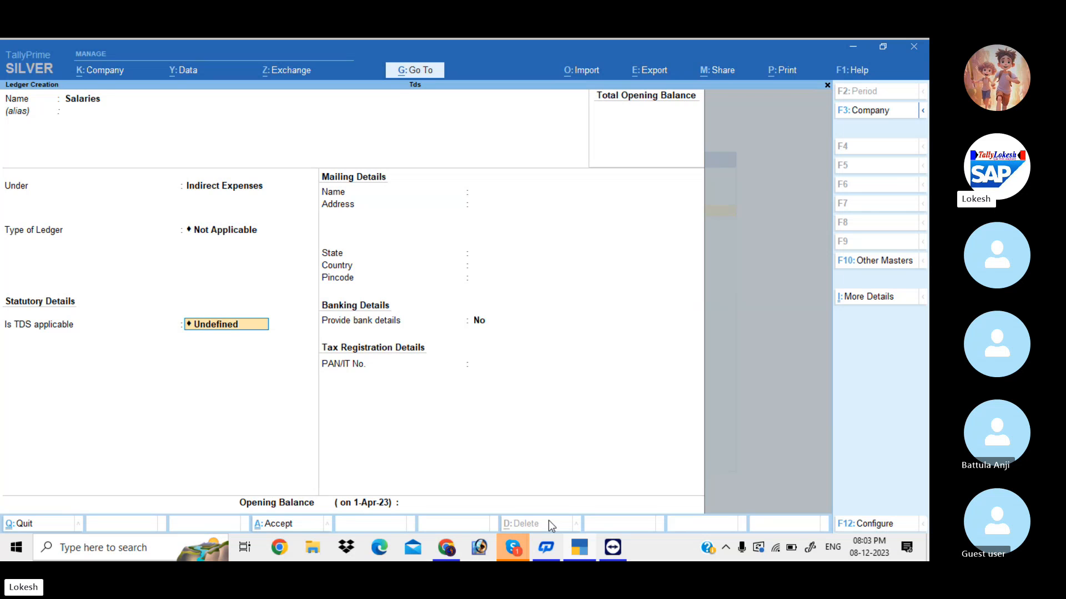
Step: Make TDS applicable on the Salaries ledger with Salaries as nature of payment, keep bank details at No, and save it
key(space)
key(Down)
key(Return)
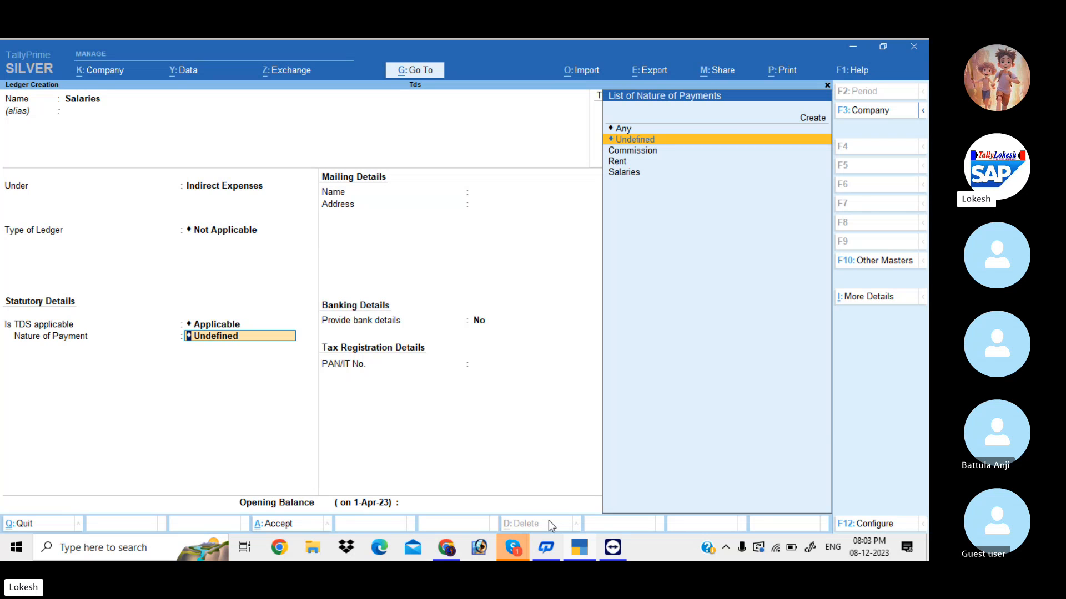
key(Down)
key(Down)
key(Down)
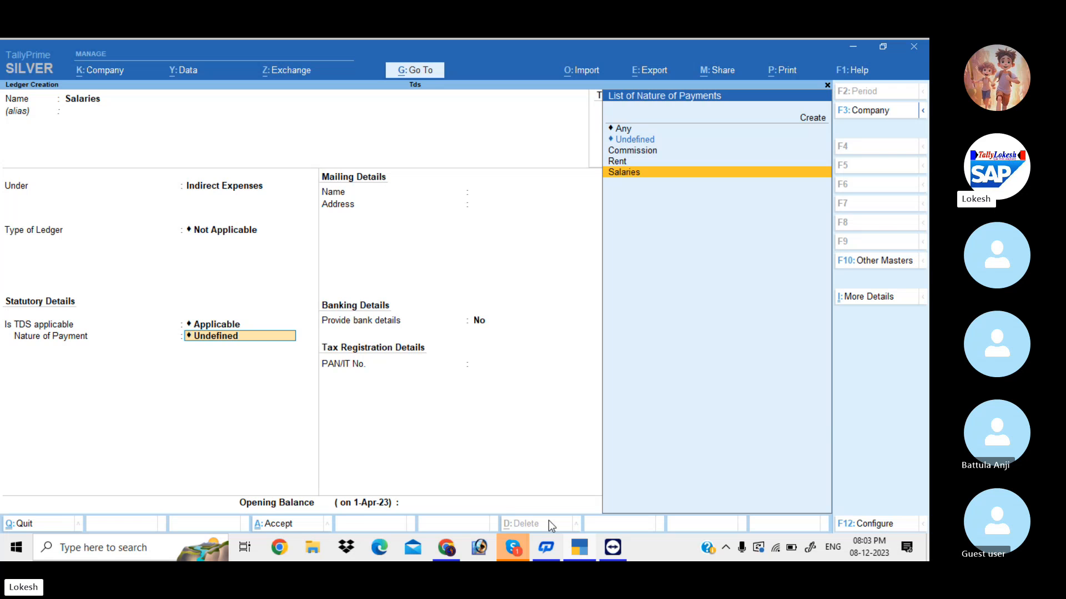
key(Return)
key(Return)
key(Return)
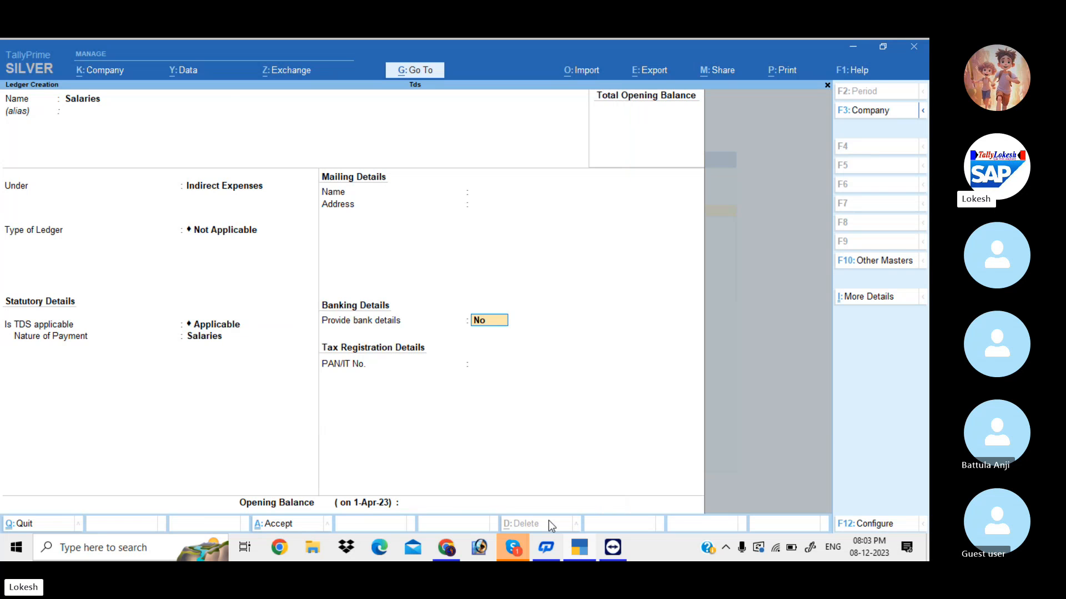
key(Return)
Step: Start another ledger named Rent under Indirect Expenses with the type of ledger left as Not Applicable
text(Ren)
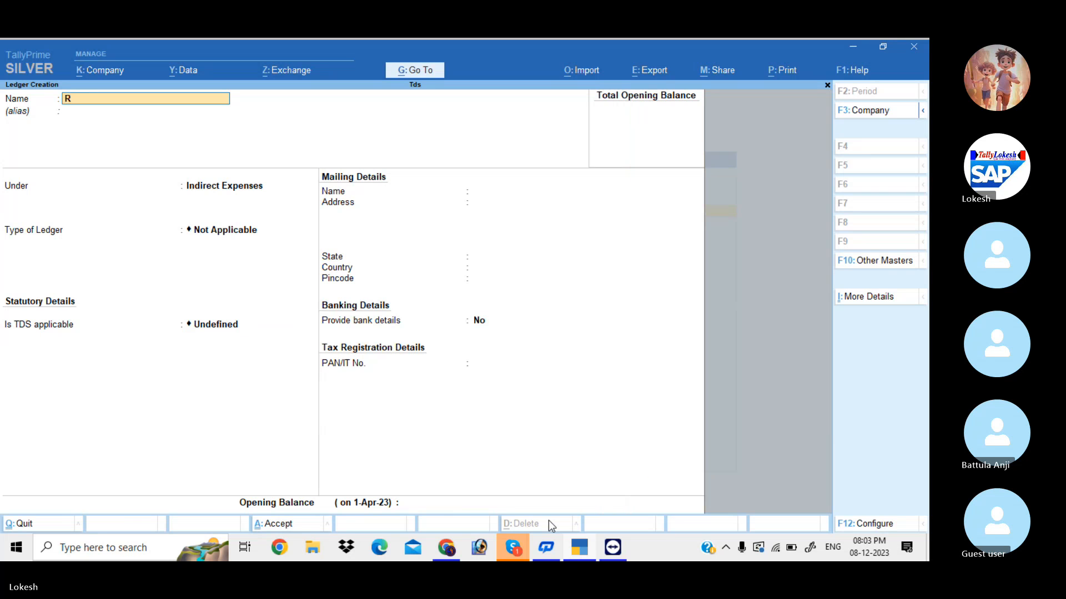
key(Return)
key(Return)
key(Return)
key(Return)
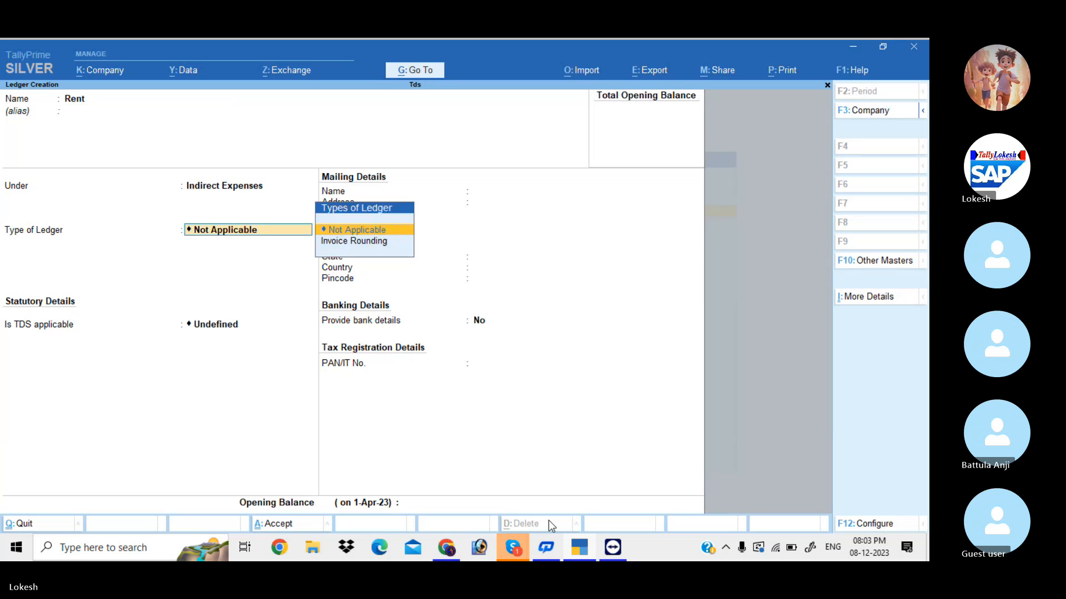
Step: Make TDS applicable on the Rent ledger with Rent as the nature of payment, leave the opening balance blank, and save it
key(y)
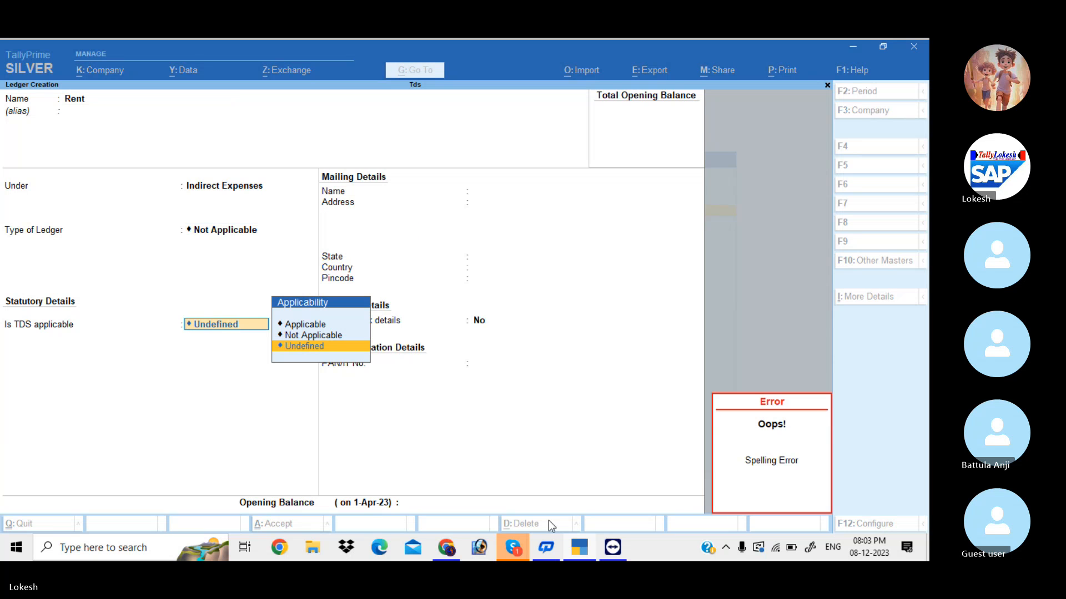
key(Up)
key(Up)
key(Return)
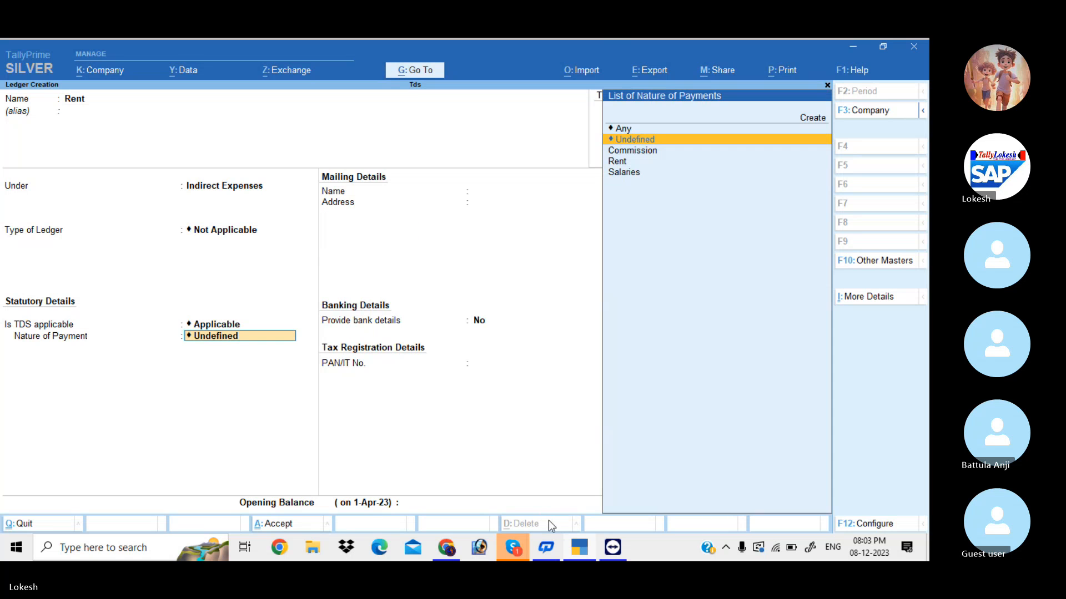
key(Down)
key(Down)
key(Return)
key(Return)
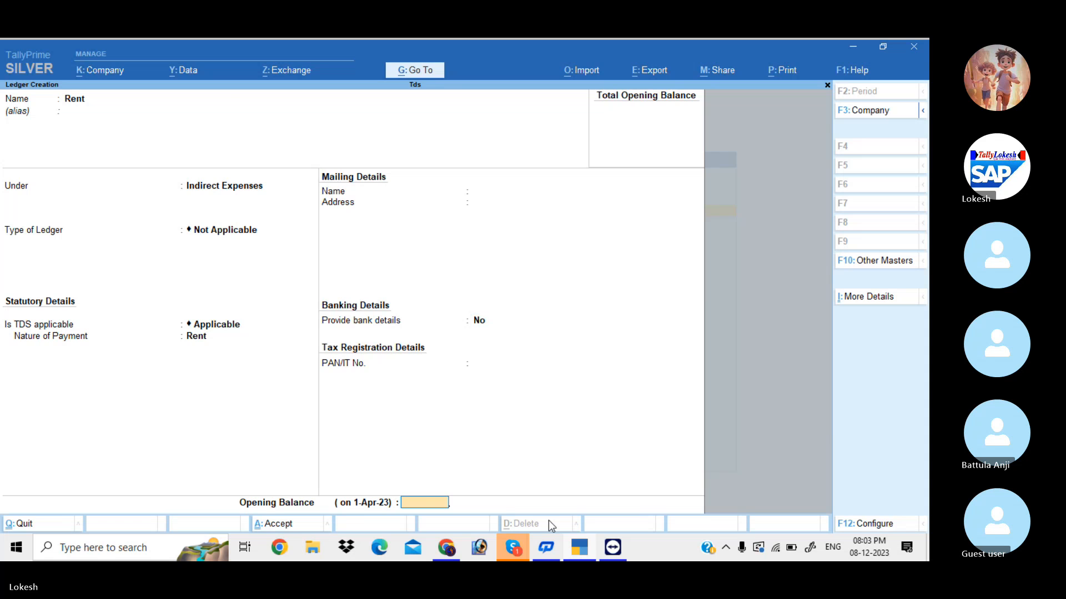
key(Return)
key(Return)
Step: Start another ledger named Commission under Indirect Expenses, keeping the default type of ledger
text(C)
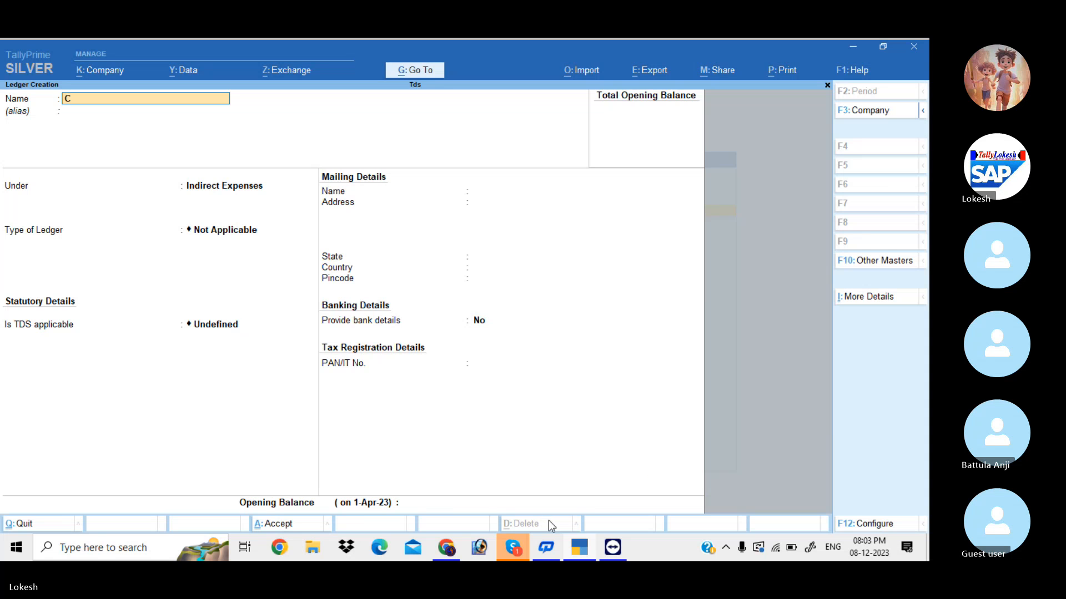
text(ommission)
key(Return)
key(Return)
key(Return)
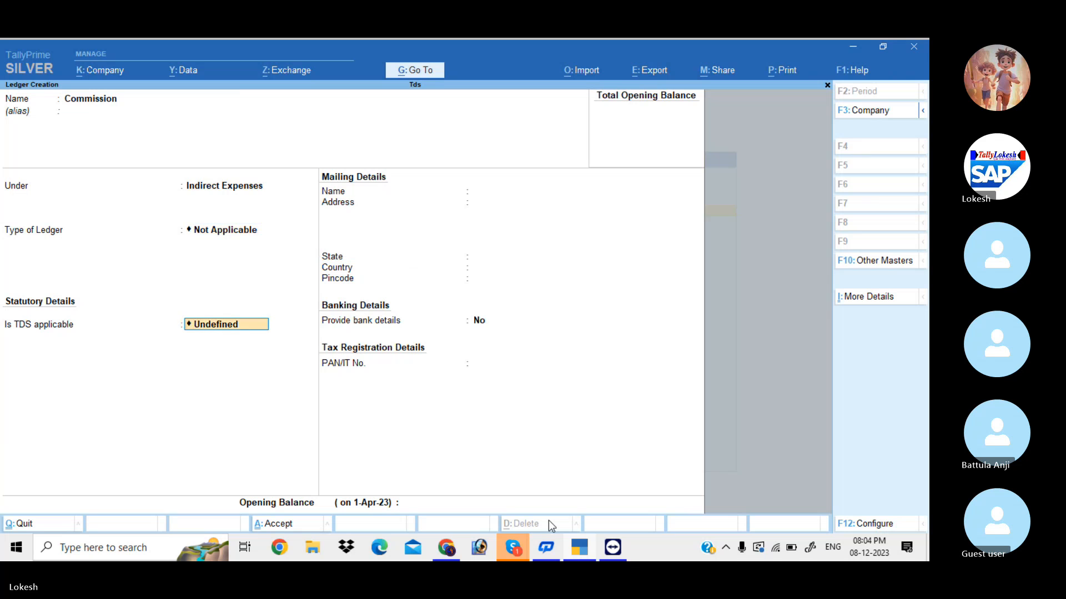
Step: Make TDS applicable on the Commission ledger with Commission as the nature of payment, and save it
text(A)
key(Return)
key(Down)
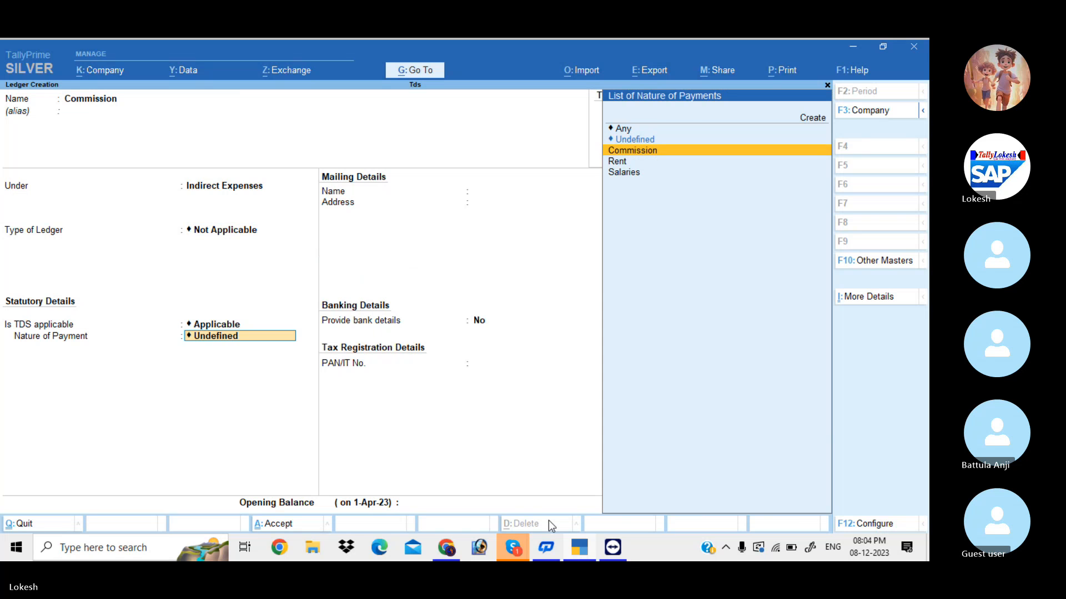
key(Return)
key(Return)
key(Return)
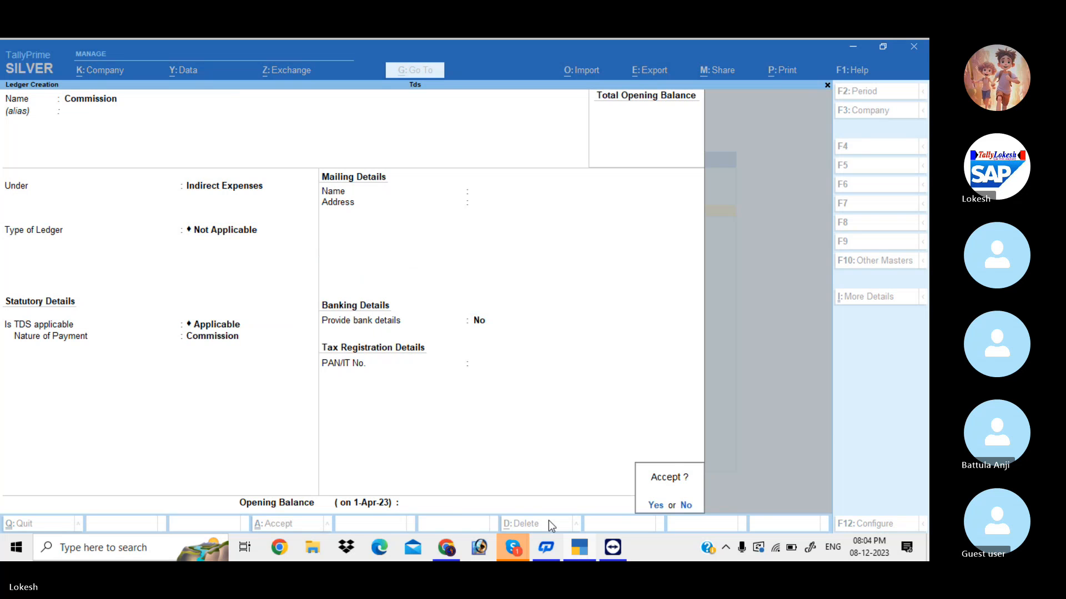
key(Return)
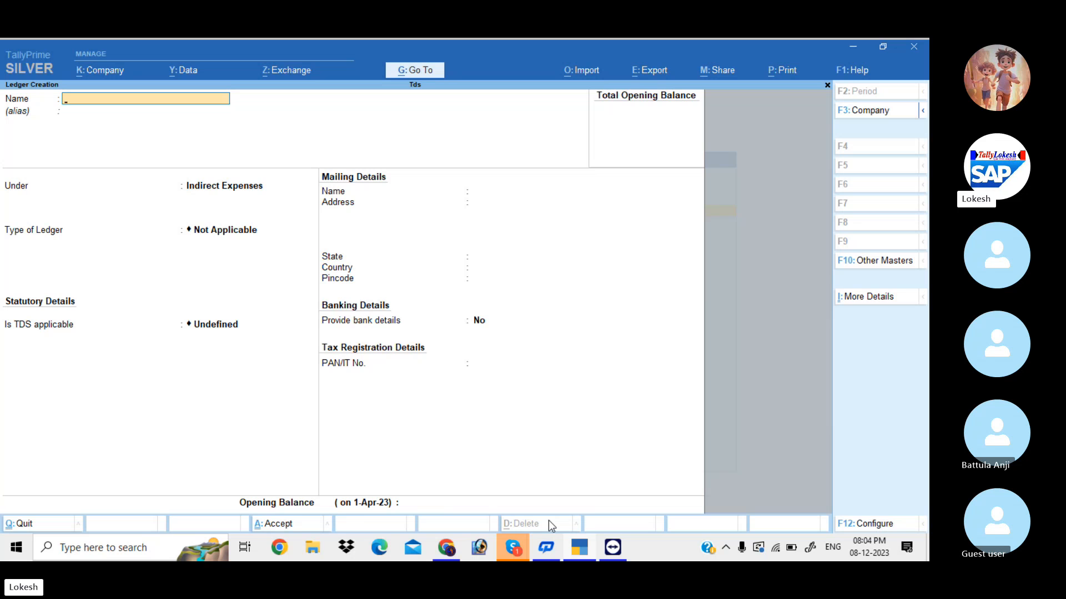
Step: Start a party ledger named Priya Traders under the Sundry Creditors group
text(Priya Traders)
key(Return)
key(Return)
text(Sun)
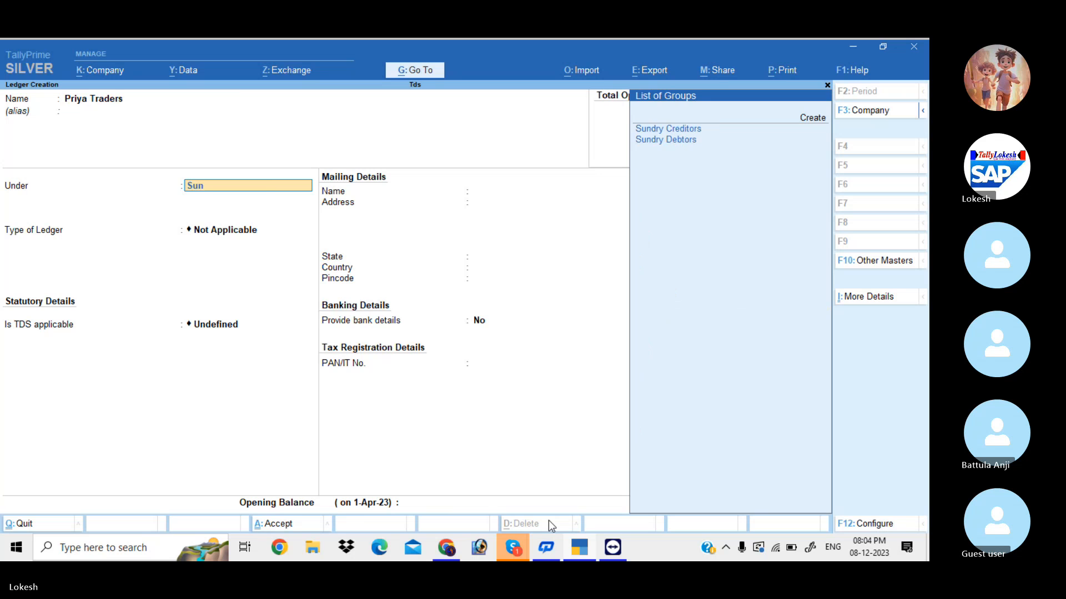
key(Return)
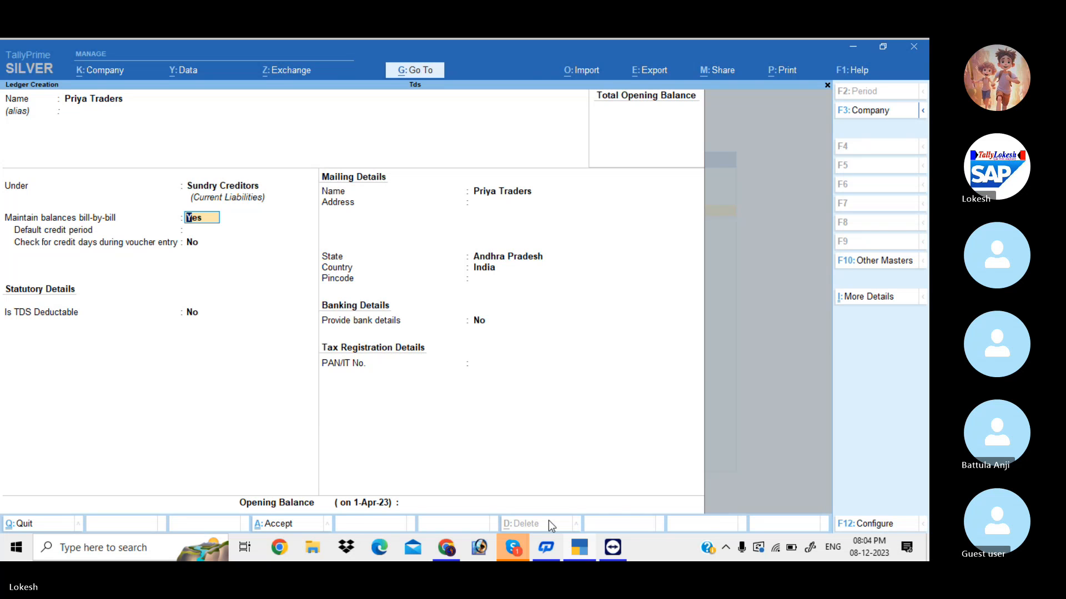
Step: Keep bill-by-bill balances on for Priya Traders with no credit period or credit-days check, and set Is TDS Deductable to Yes
key(Return)
key(Return)
key(Return)
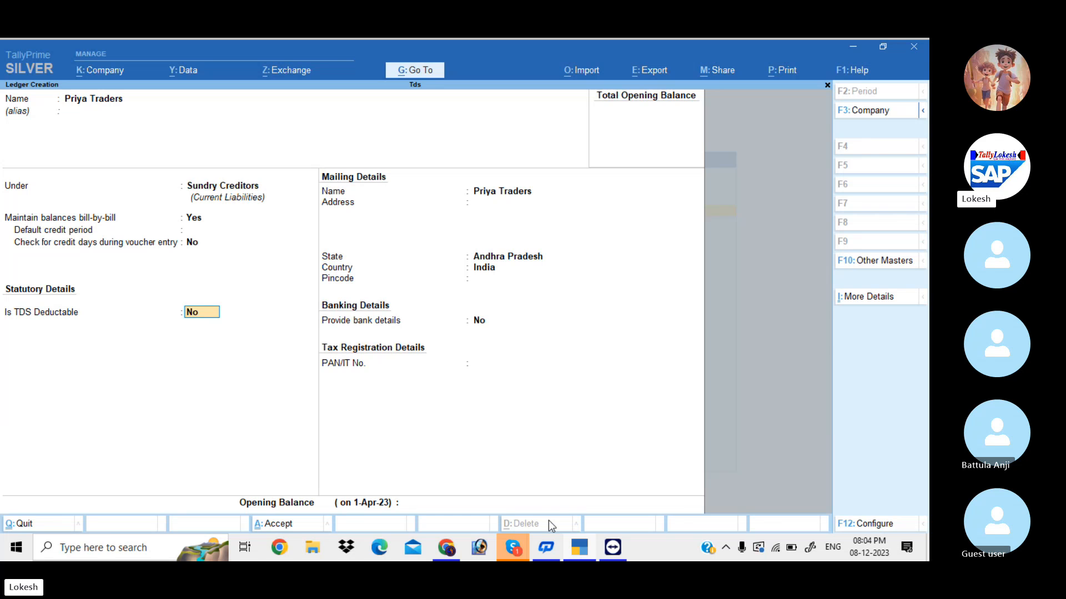
text(y)
key(Return)
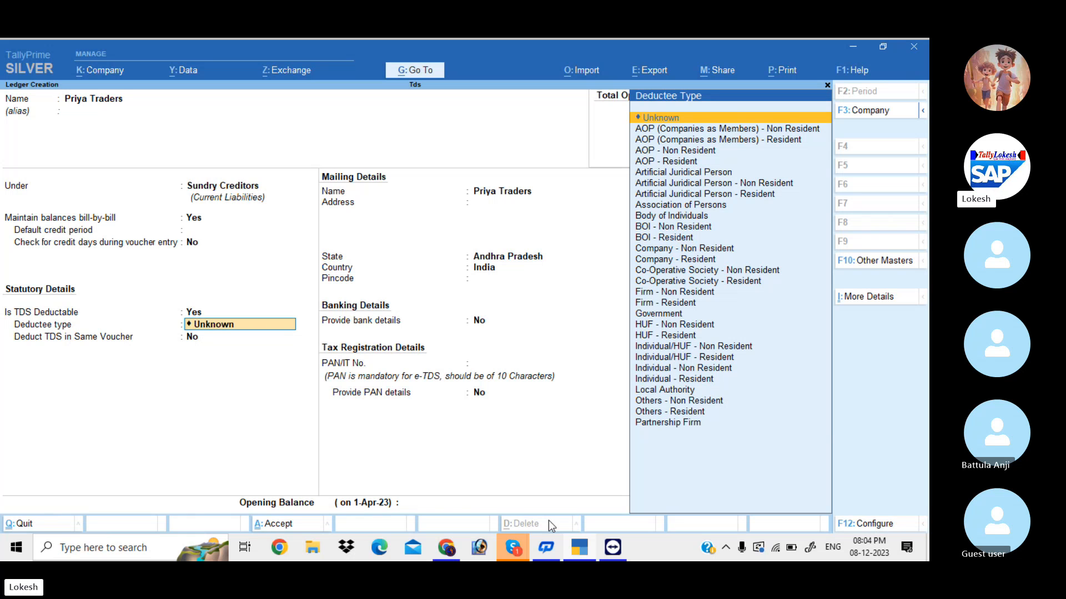
Step: Set Priya Traders' deductee type to Individual - Resident and Deduct TDS in Same Voucher to No
key(Down)
key(Down)
key(Down)
key(Down)
key(Down)
key(Down)
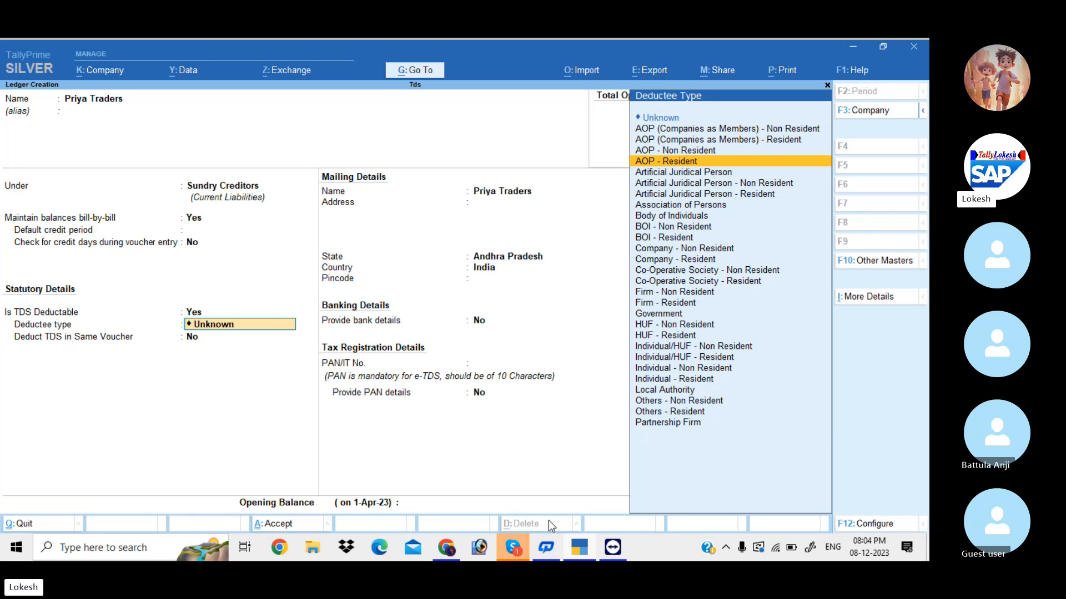
key(Down)
key(Down)
key(Down)
key(Down)
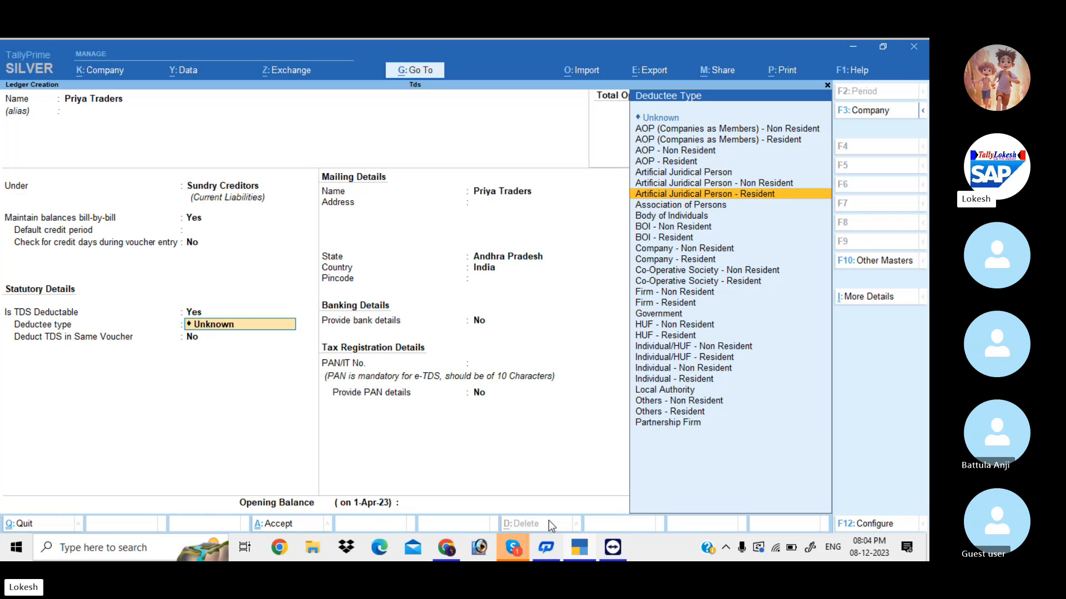
key(Down)
key(Down)
key(Down)
key(Down)
key(Down)
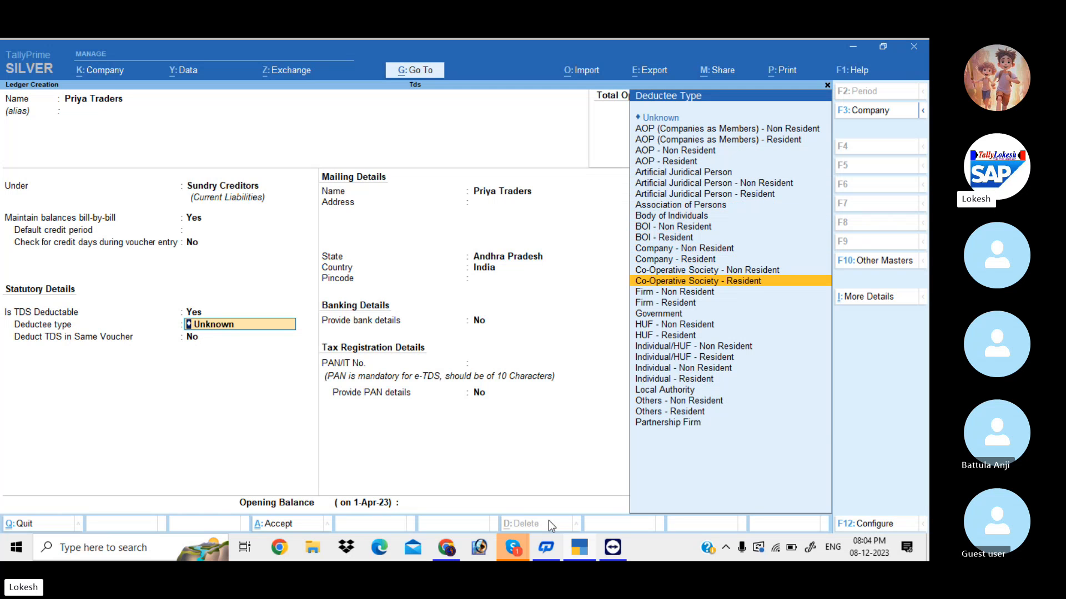
key(Down)
key(Down)
key(Down)
key(Down)
key(Down)
key(Down)
key(Down)
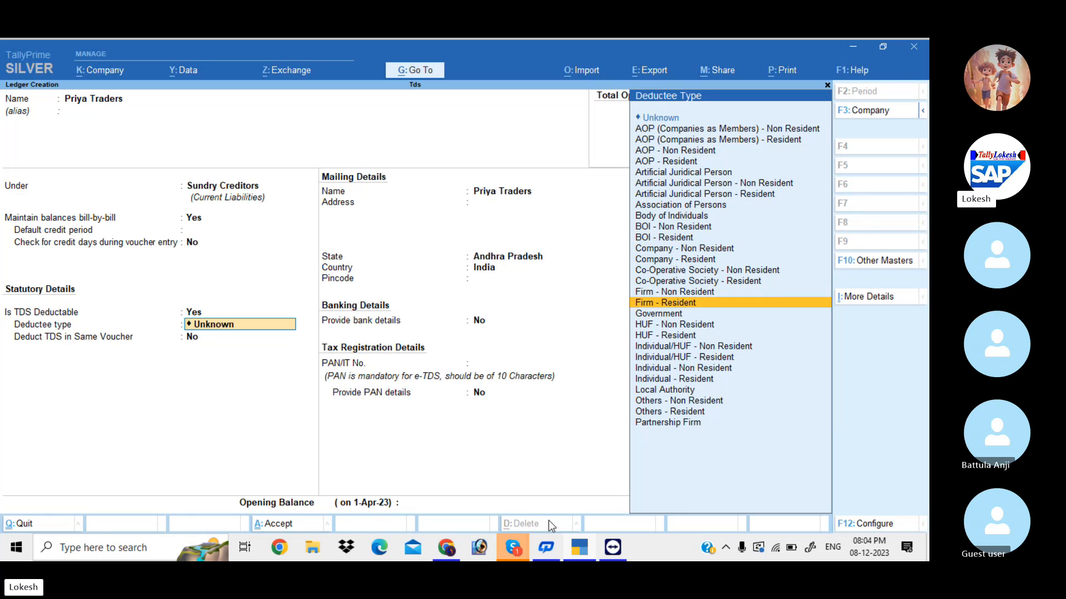
key(Down)
key(Down)
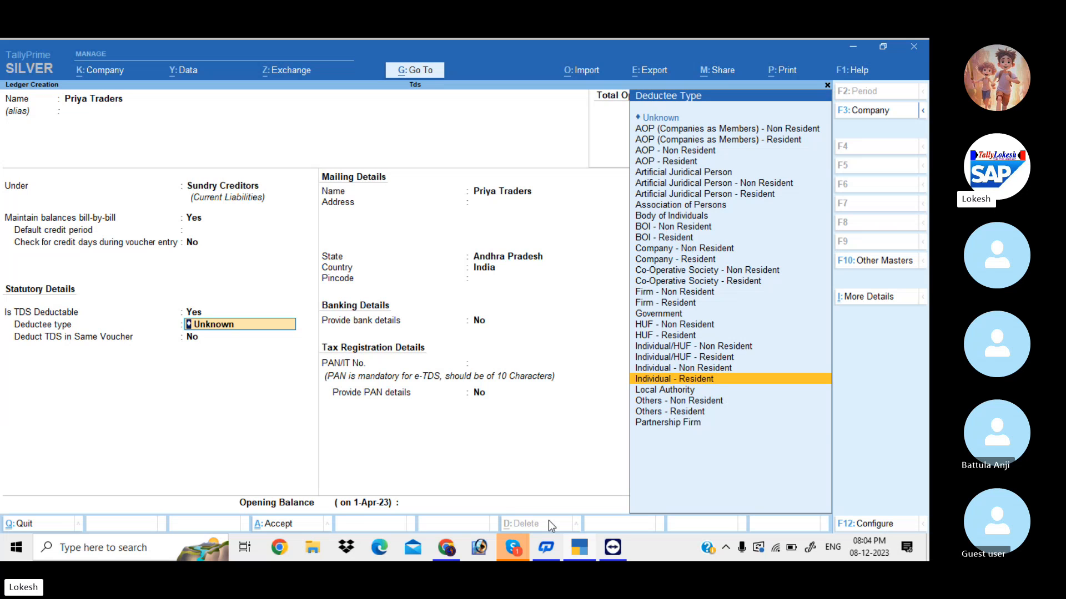
key(Return)
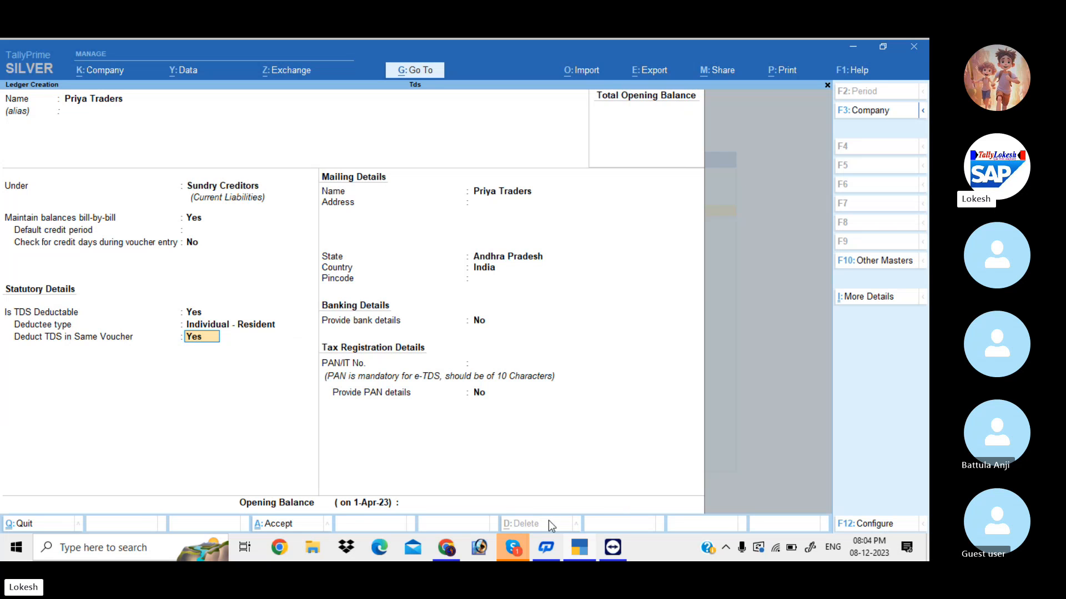
key(n)
key(Return)
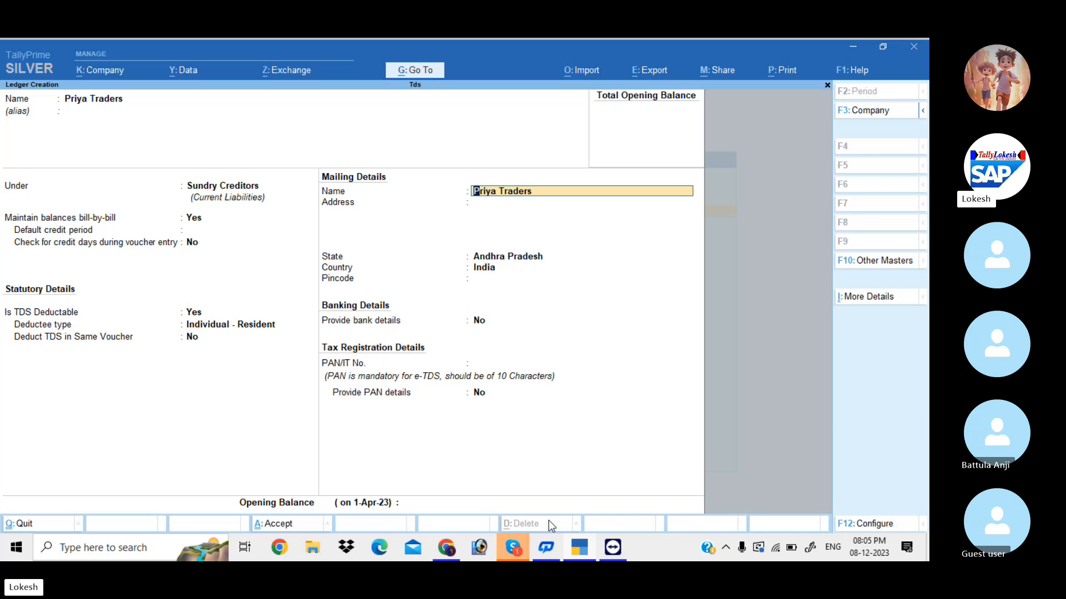
Step: Keep Priya Traders' default mailing, bank and PAN details with no opening balance, and save the ledger
key(Return)
key(Return)
key(Return)
key(Return)
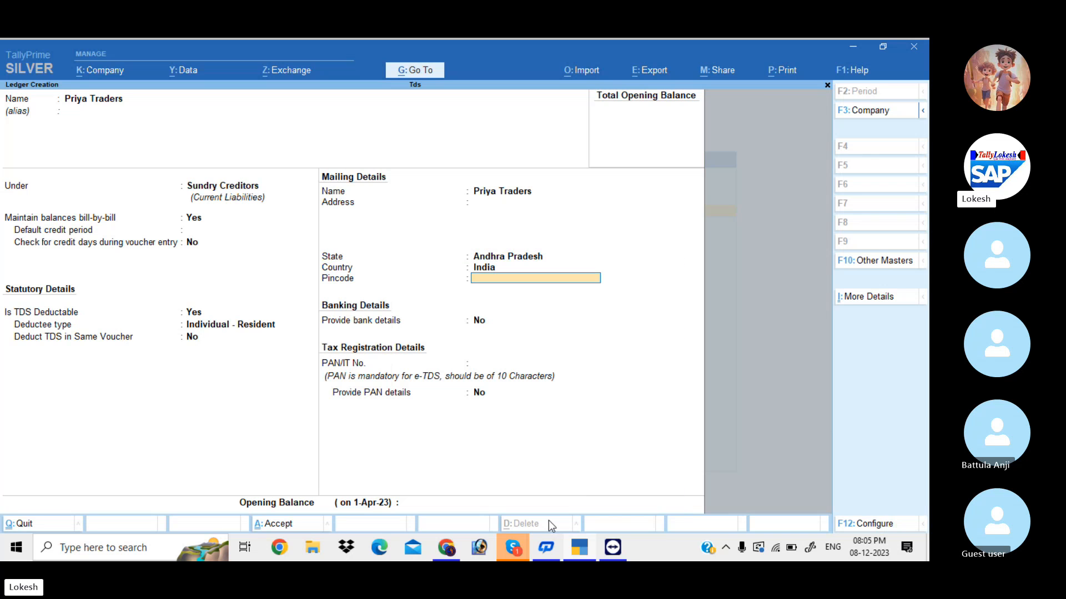
key(Return)
key(Return)
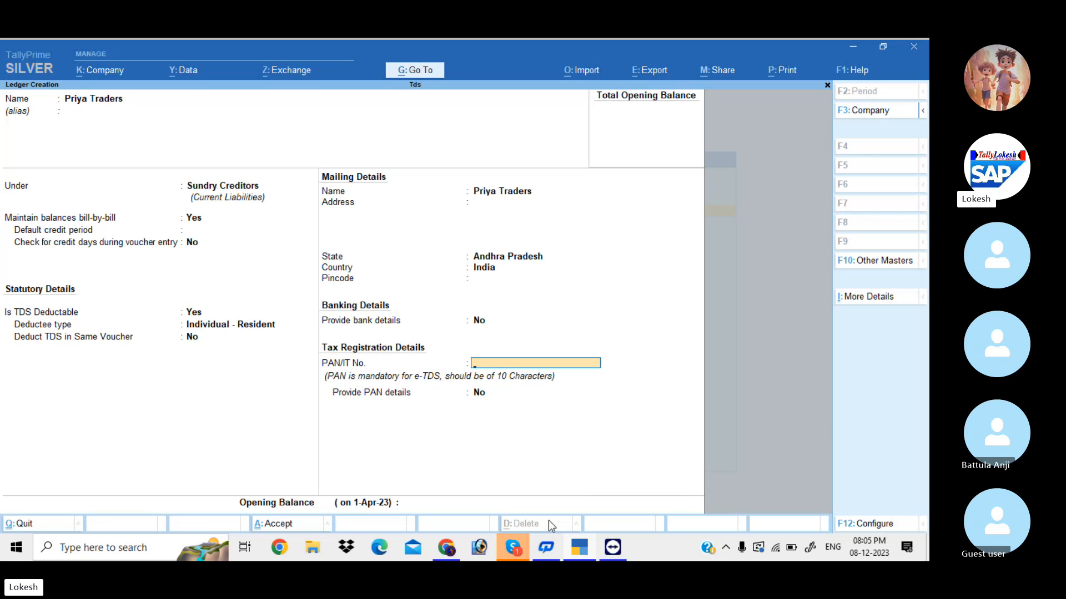
key(Return)
key(Return)
key(Return)
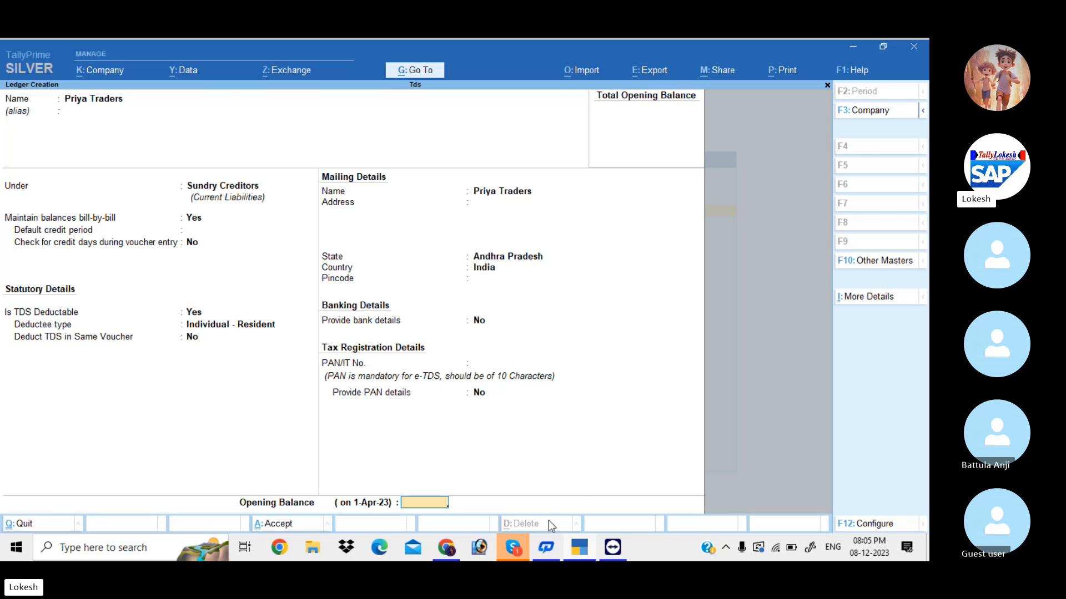
key(Return)
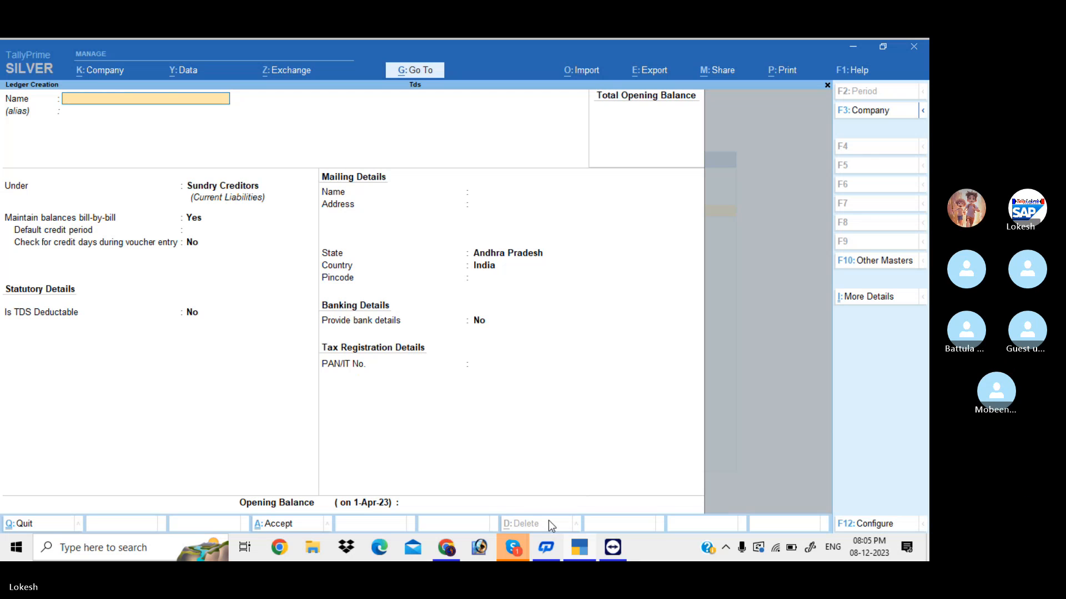
Step: Start another party ledger named Krish Traders under the Sundry Creditors group
text(Kris)
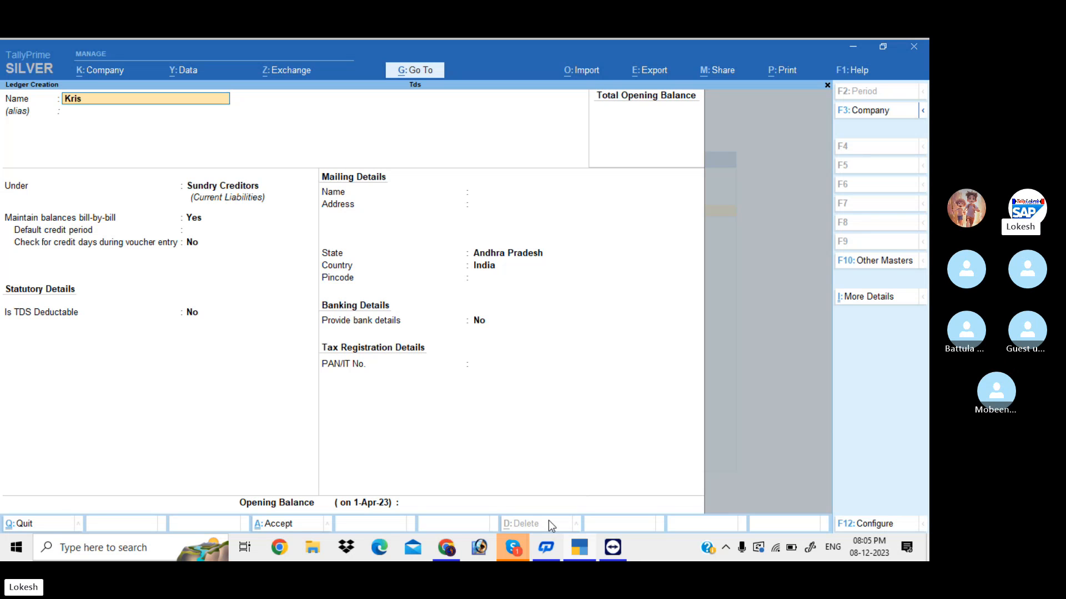
text(h Traders)
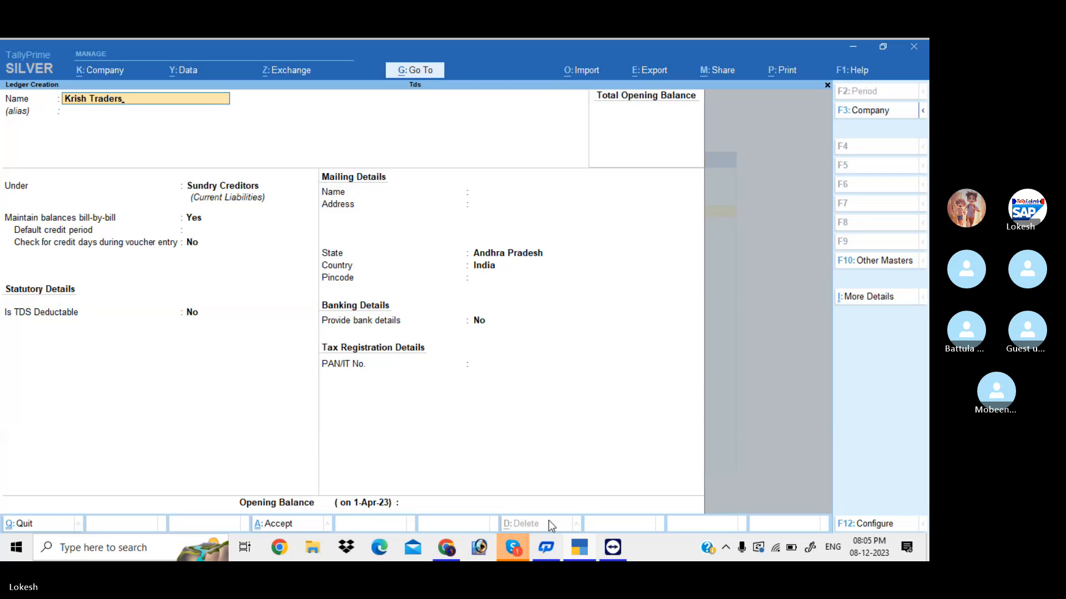
key(Return)
key(Return)
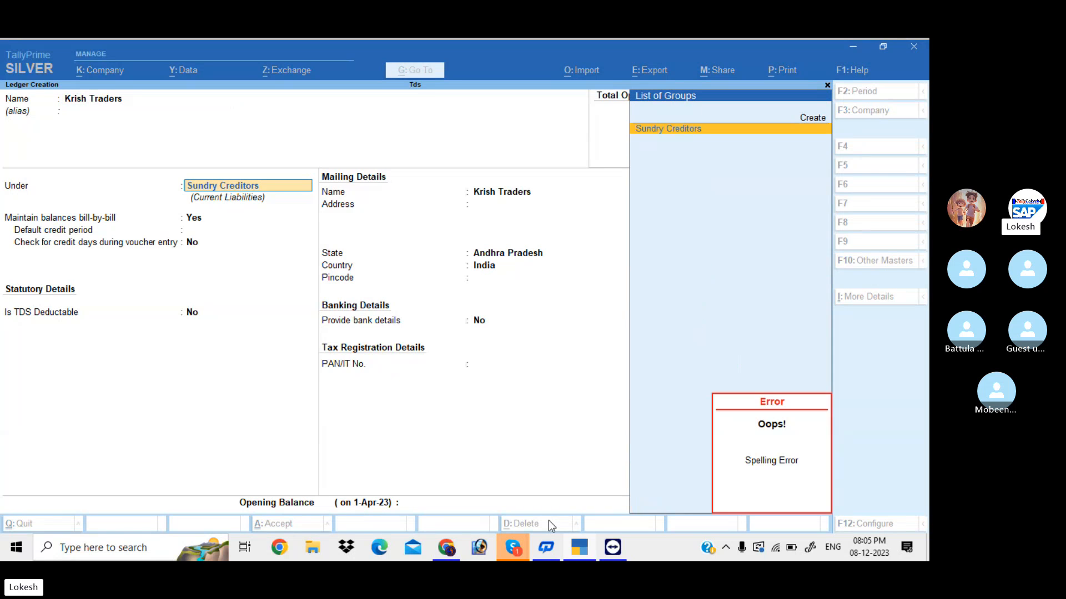
key(Return)
Step: Keep bill-by-bill balances on for Krish Traders with no credit period, and set Is TDS Deductable to Yes
key(Return)
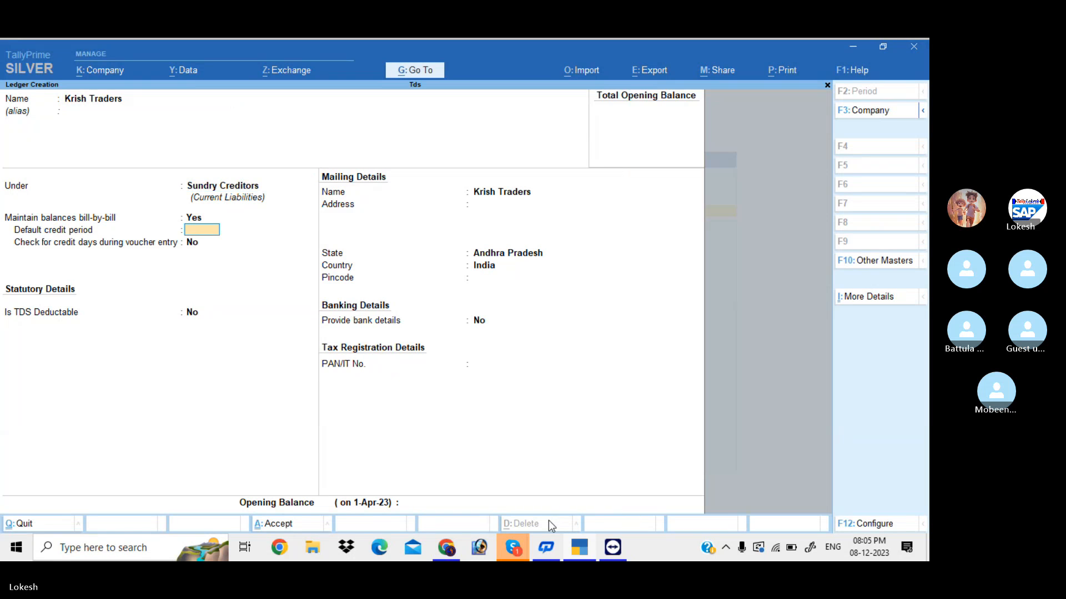
key(Return)
key(y)
key(Return)
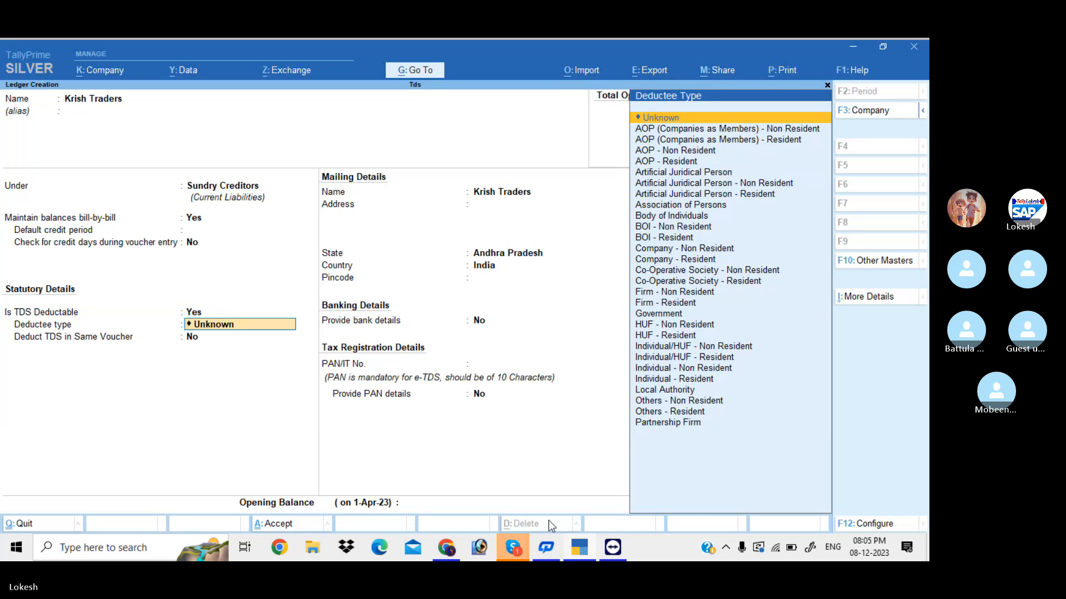
Step: Set Krish Traders' deductee type to Individual - Resident and keep Deduct TDS in Same Voucher at No
key(Down)
key(Down)
key(Down)
key(Down)
key(Down)
key(Down)
key(Down)
key(Down)
key(Down)
key(Down)
key(Down)
key(Down)
key(Down)
key(Down)
key(Down)
key(Down)
key(Down)
key(Down)
key(Down)
key(Down)
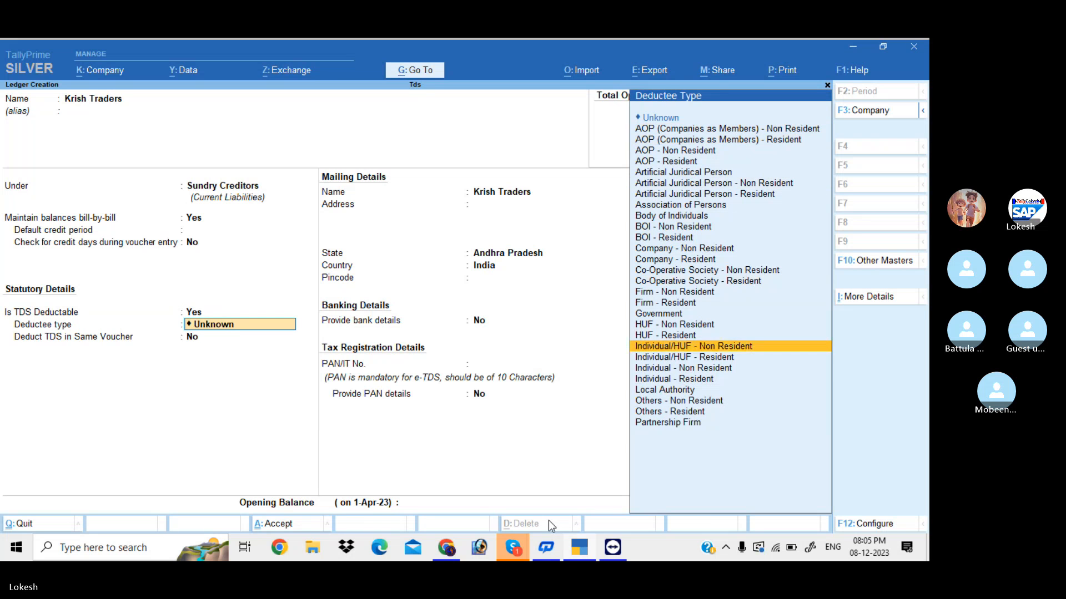
key(Return)
key(Return)
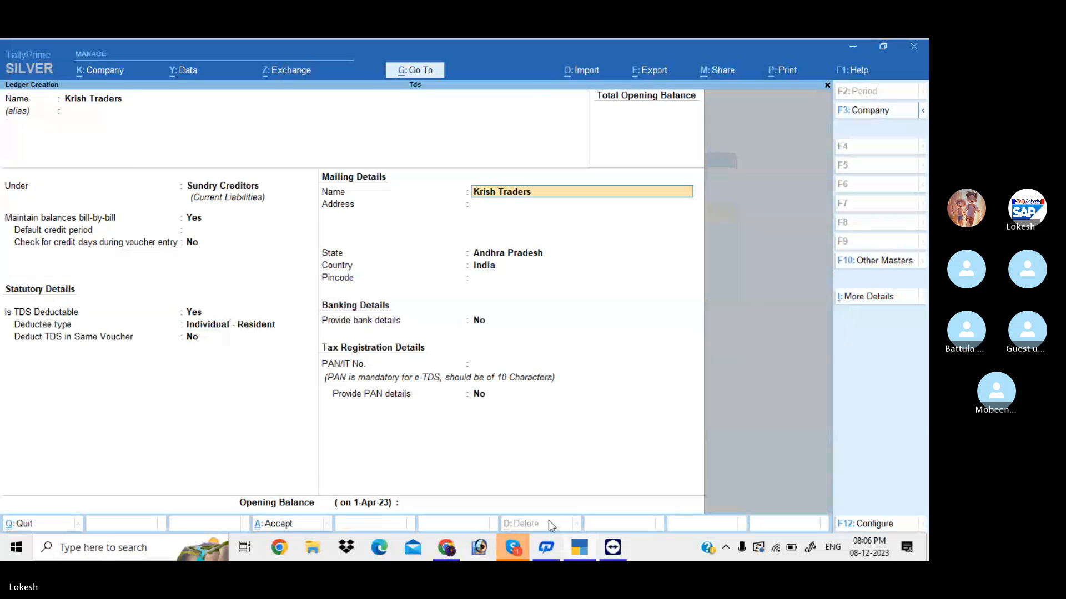
Step: Keep the default mailing, bank and PAN details for Krish Traders without an opening balance, and save the ledger
key(Return)
key(Return)
key(Return)
key(Return)
key(Return)
key(Return)
key(Return)
key(Return)
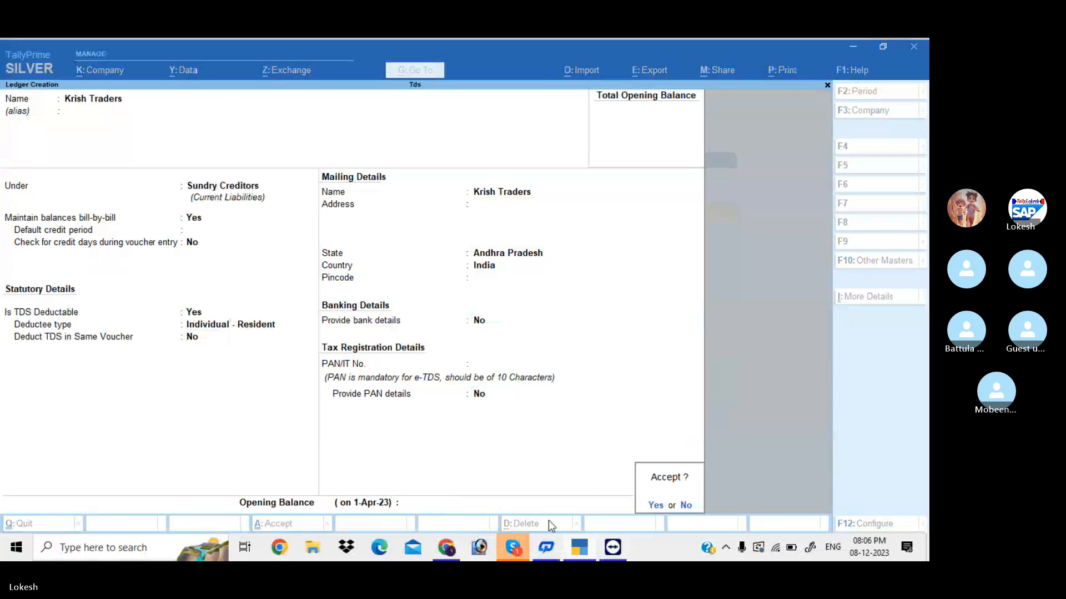
key(Return)
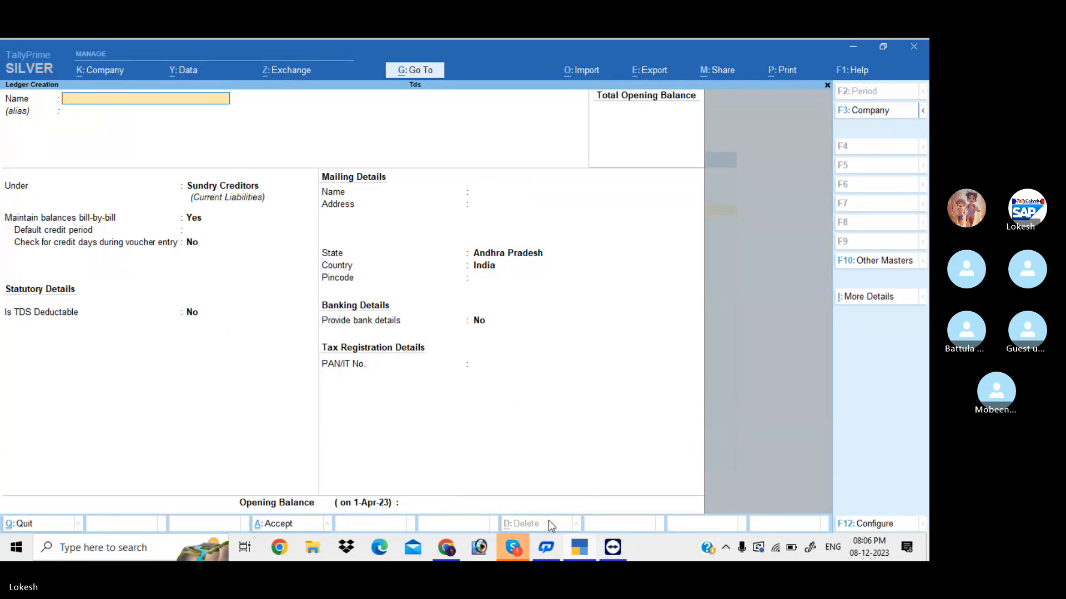
Step: Start a third party ledger named Lokesh Traders under the Sundry Creditors group
text(Loks)
key(BackSpace)
text(esh)
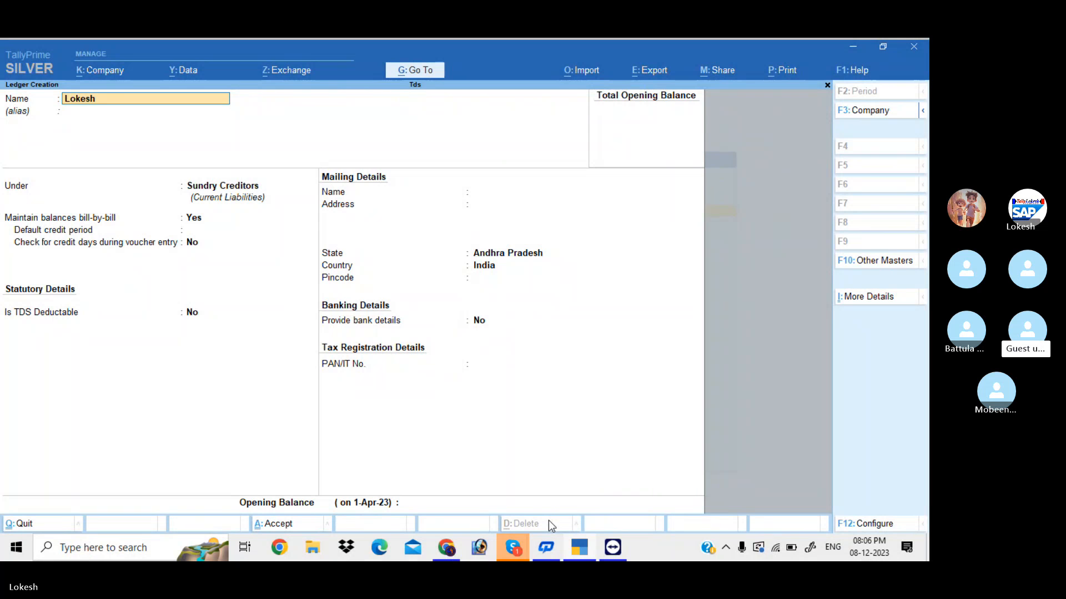
text( Traders)
key(Return)
key(Return)
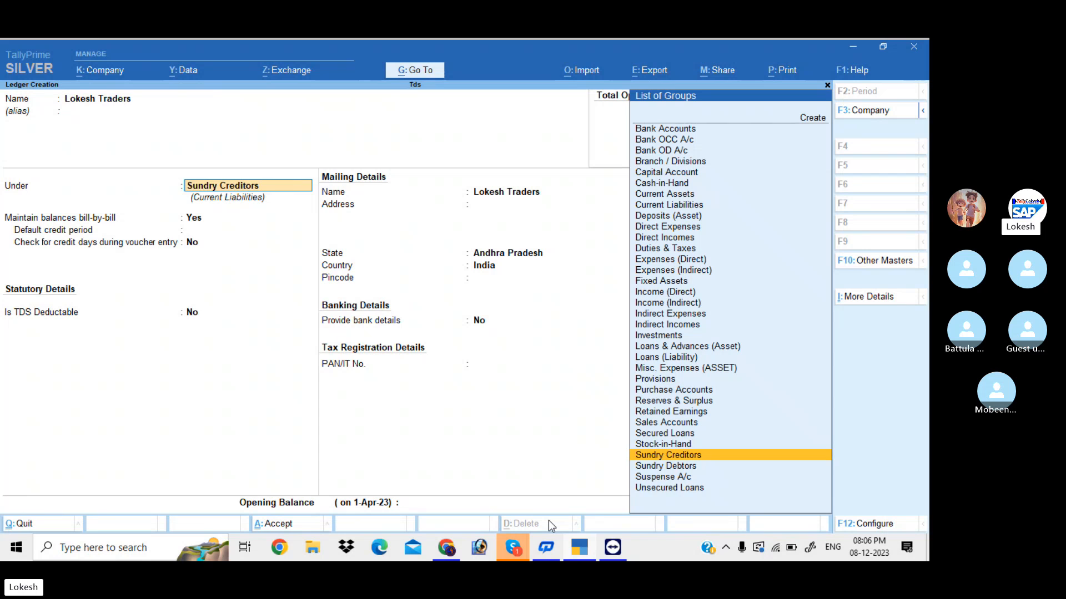
key(Return)
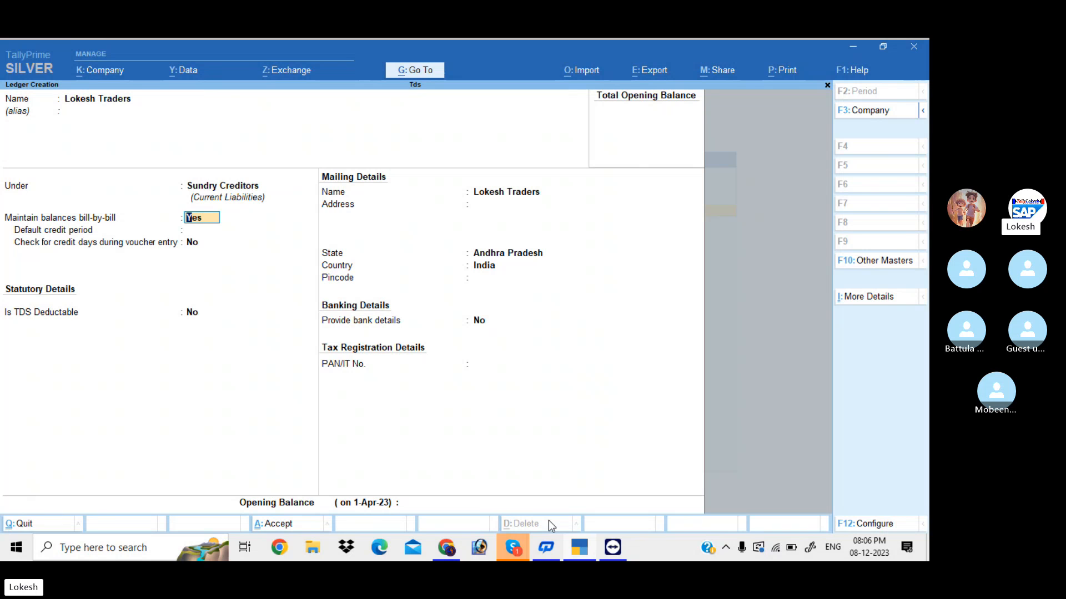
Step: Keep bill-by-bill balances on for Lokesh Traders with no credit period or credit-days check, and set Is TDS Deductable to Yes
key(Return)
key(Return)
key(Return)
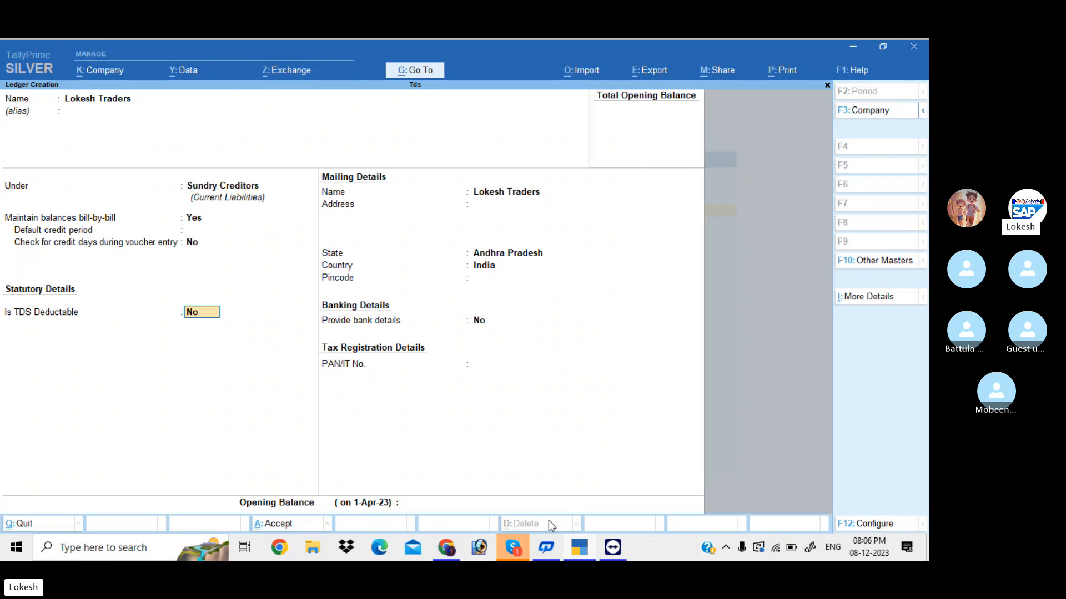
text(y)
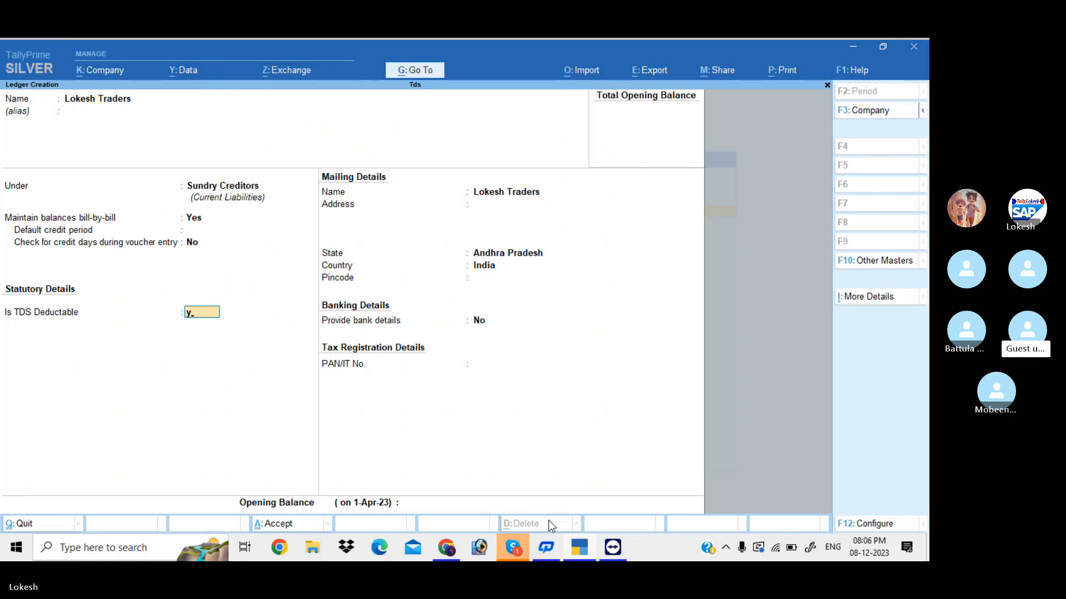
key(Return)
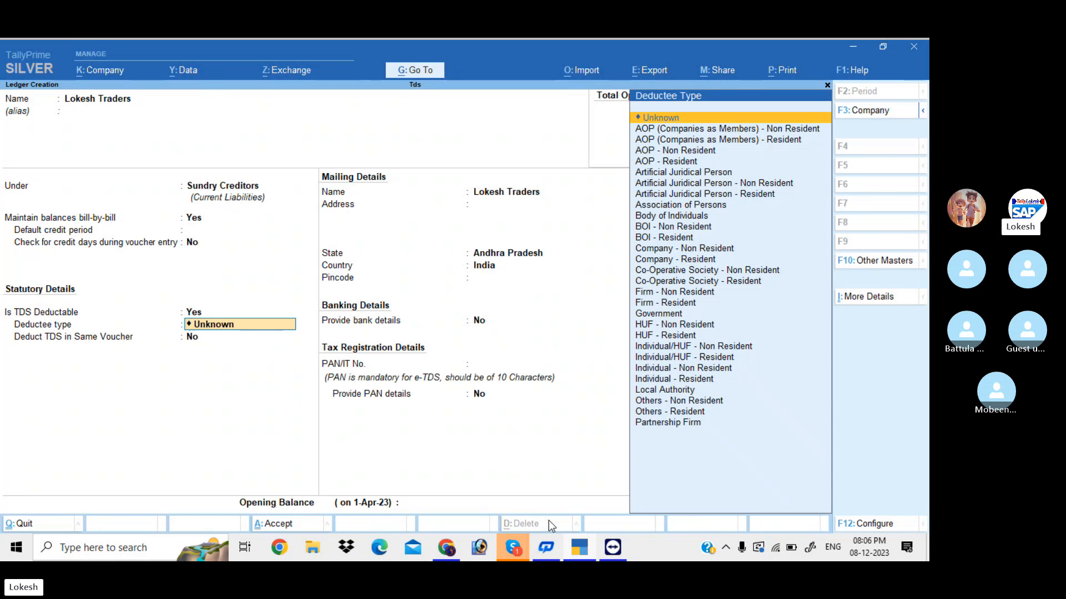
Step: Set Lokesh Traders' deductee type to Individual - Resident and Deduct TDS in Same Voucher to No
key(Down)
key(Down)
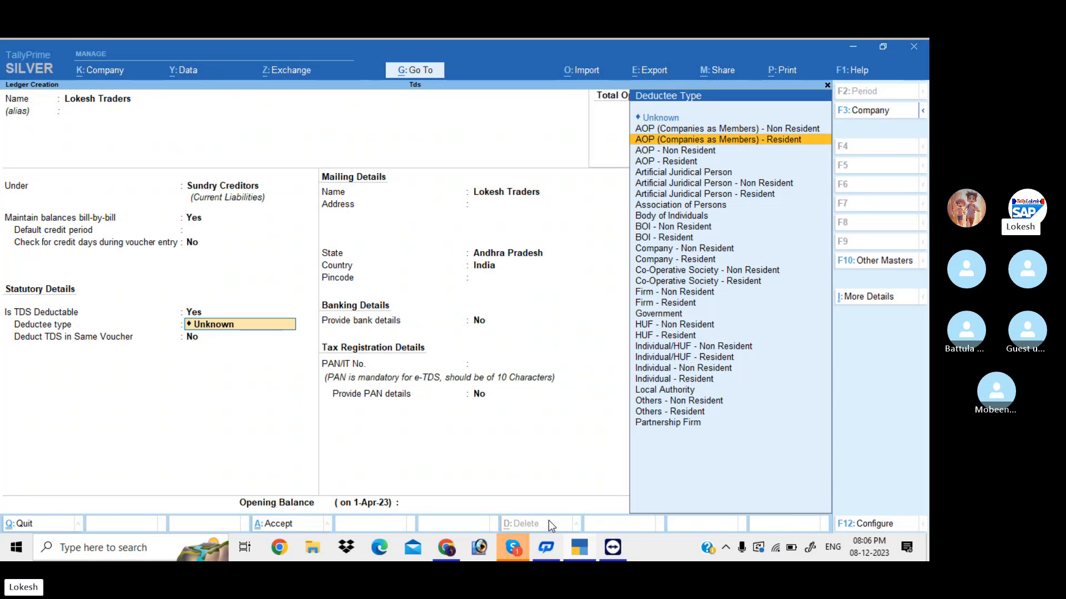
key(Down)
key(Down)
key(Down)
key(Down)
key(Down)
key(Down)
key(Down)
key(Down)
key(Down)
key(Down)
key(Down)
key(Down)
key(Down)
key(Down)
key(Down)
key(Down)
key(Down)
key(Down)
key(Down)
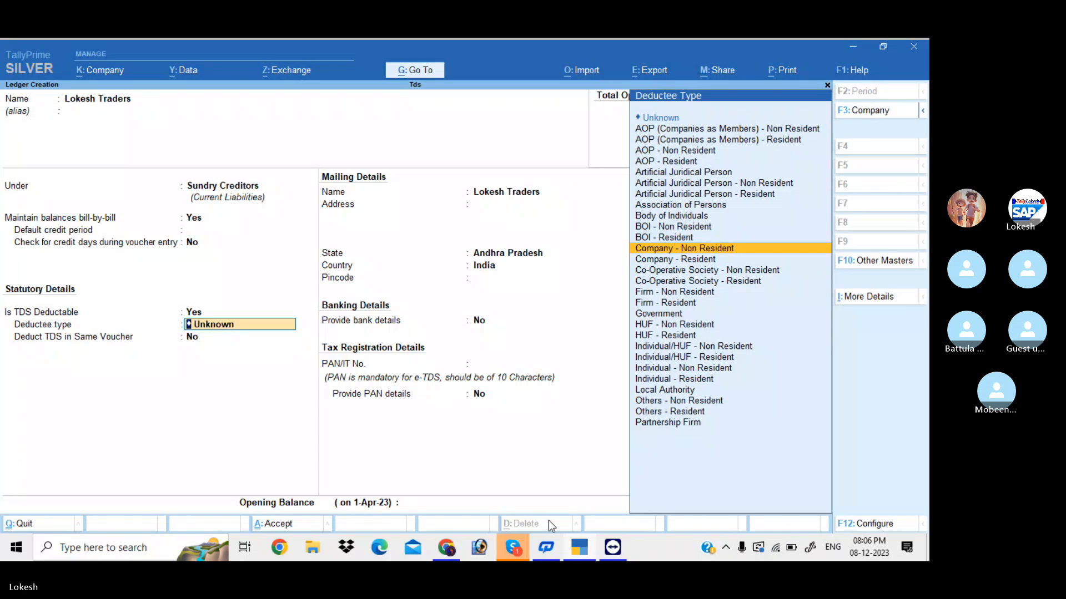
key(Down)
key(Down)
key(Down)
key(Return)
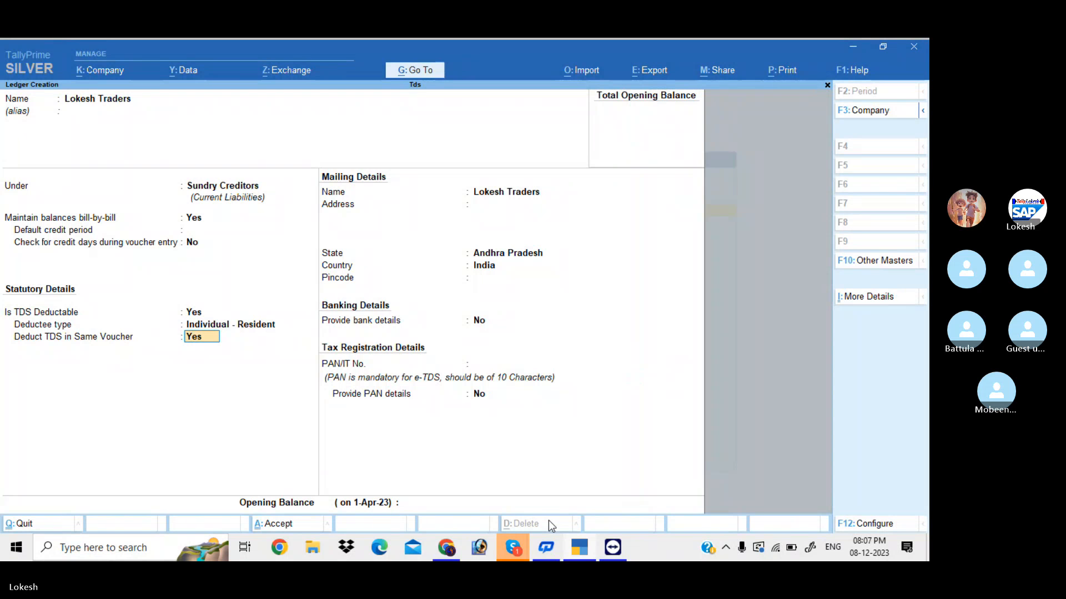
text(n)
key(Return)
Step: Keep Andhra Pradesh and the other default details for Lokesh Traders, and save the ledger
key(Return)
key(Return)
key(Return)
key(Return)
key(Return)
key(Return)
key(Return)
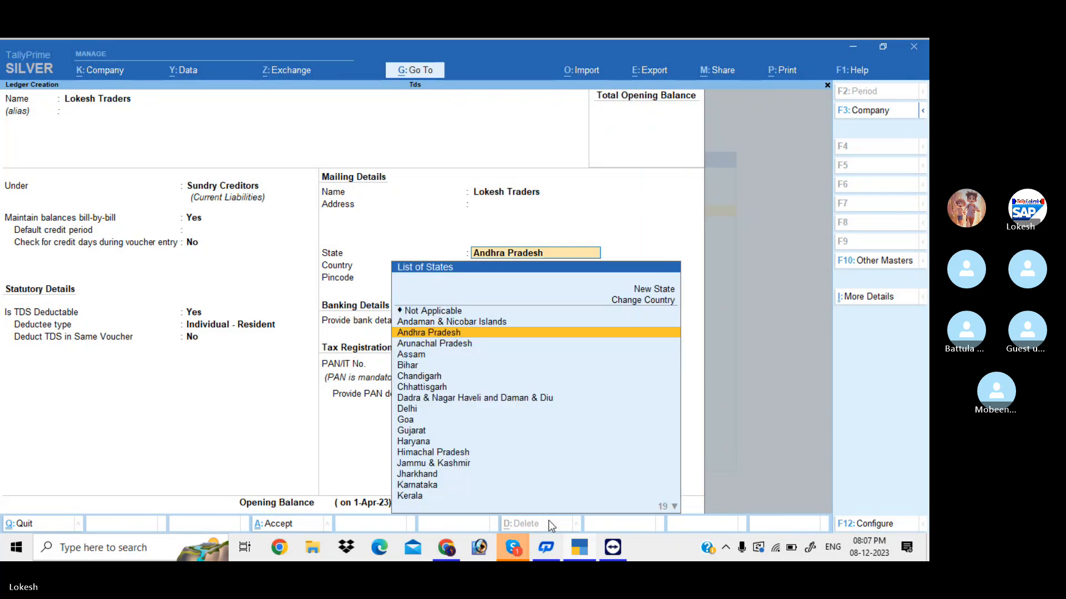
key(Return)
key(Return)
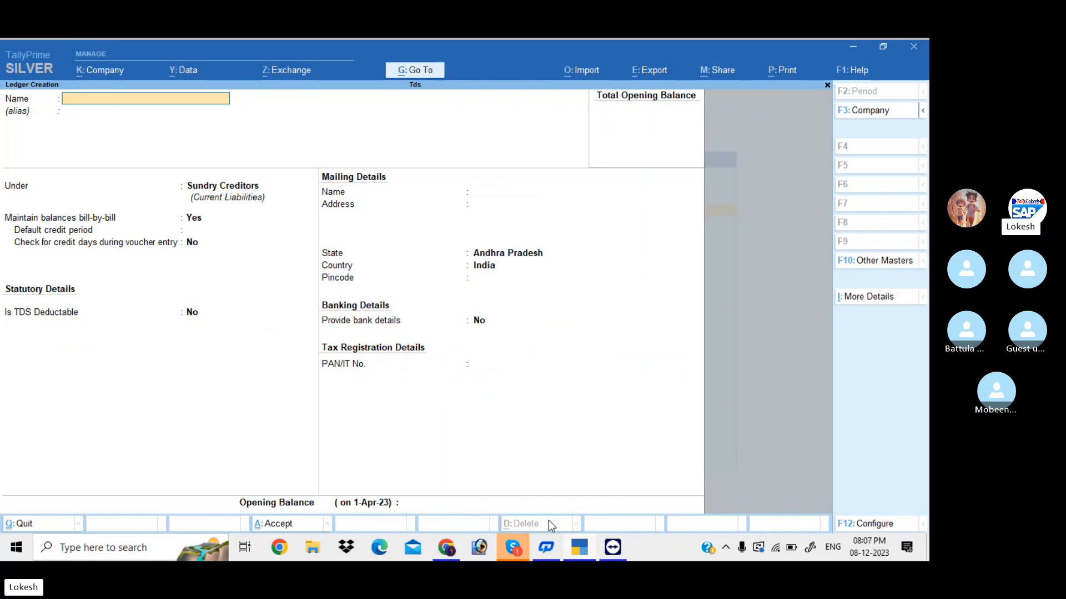
Step: Start a tax ledger named Tds on Tax under the Duties & Taxes group
text(Tds on Tax)
key(Return)
key(Return)
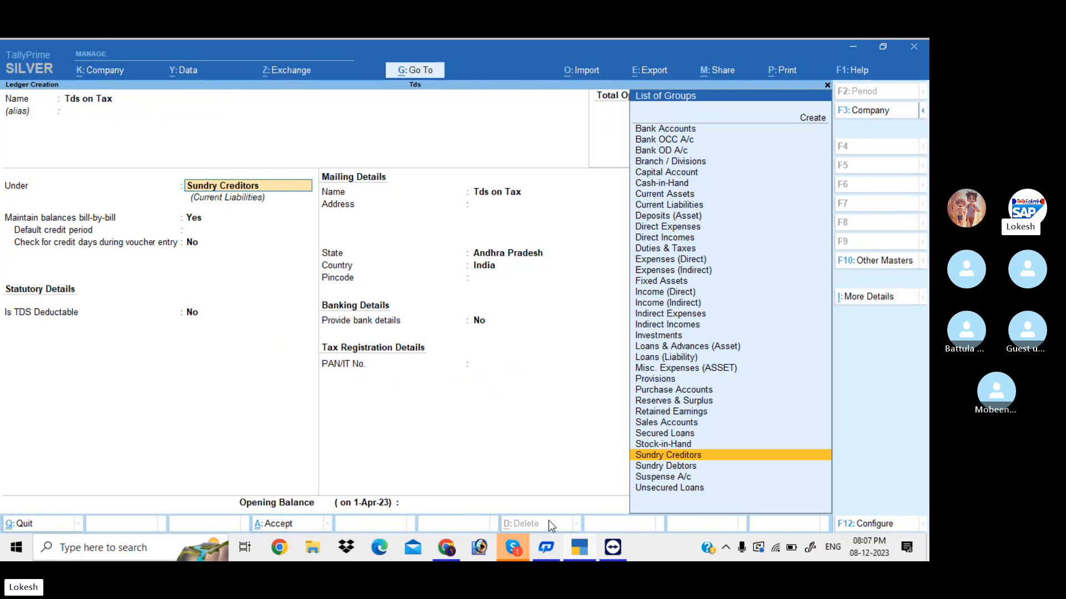
text(Du)
key(Return)
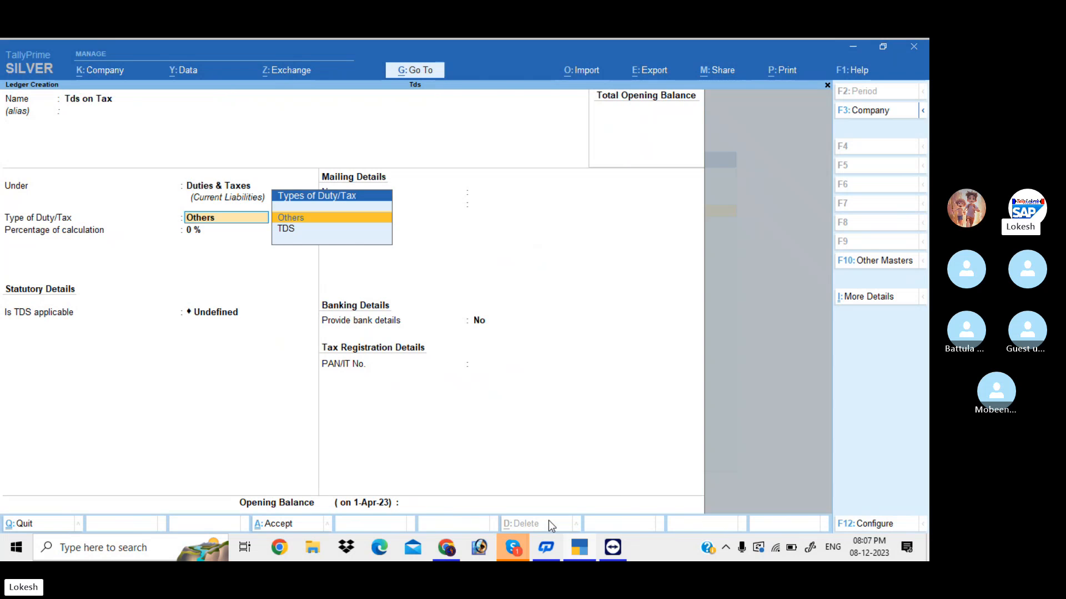
Step: Set the Tds on Tax ledger's type of duty/tax to TDS with Any as the nature of payment
key(Down)
key(Return)
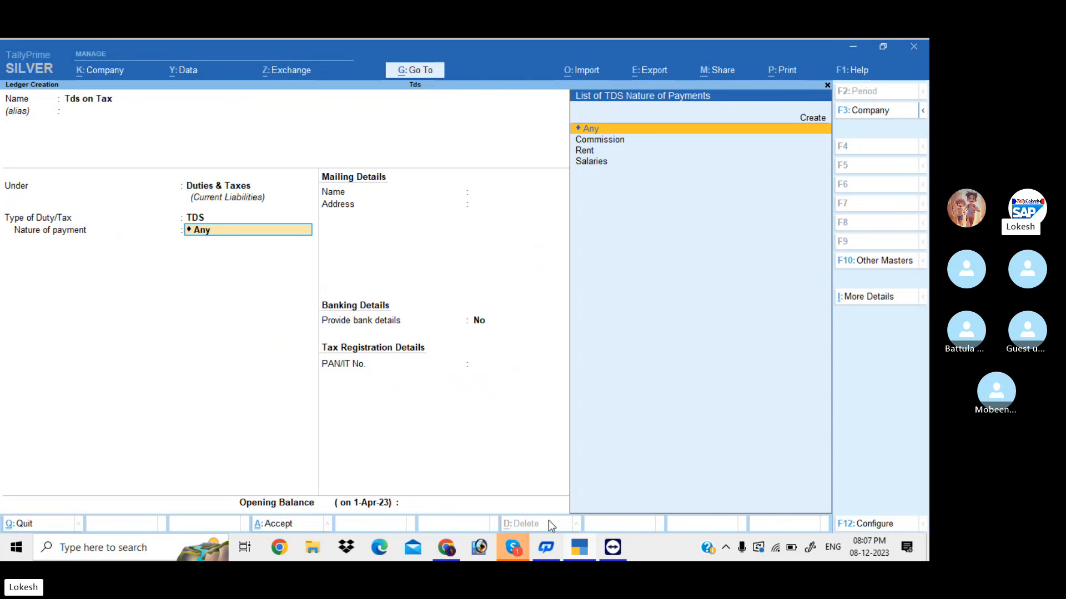
key(Return)
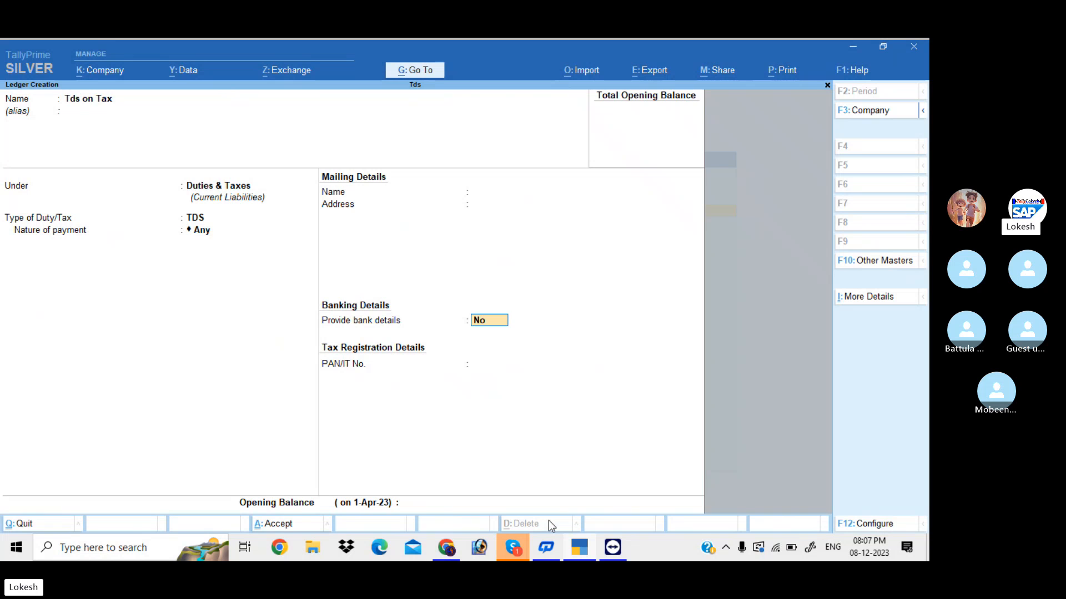
Step: Save the Tds on Tax ledger with bank details left at No, and return to the Gateway of Tally
key(Return)
key(Return)
key(Return)
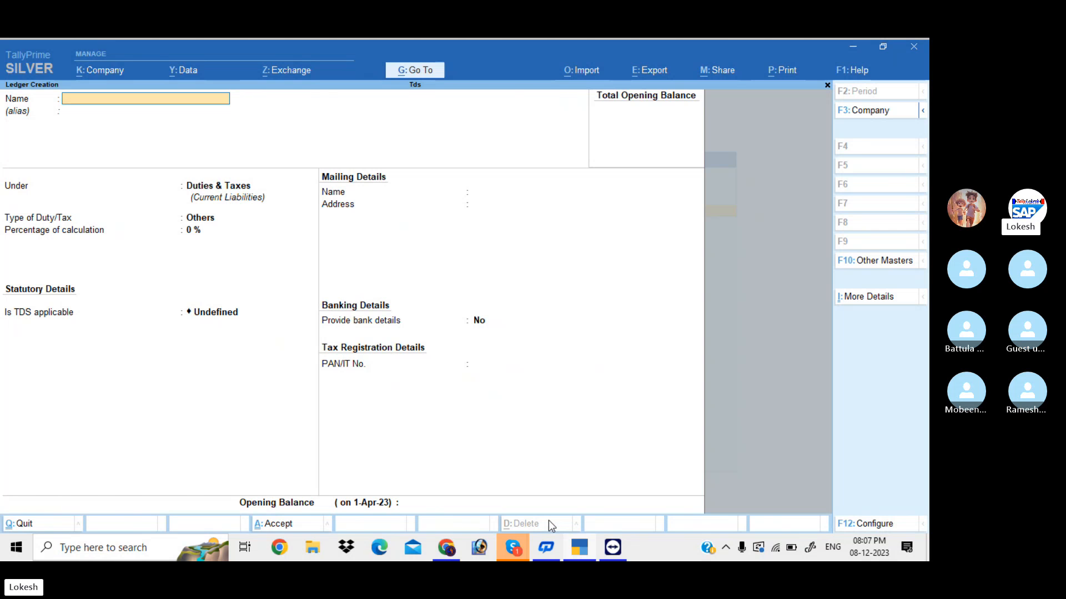
key(Escape)
key(y)
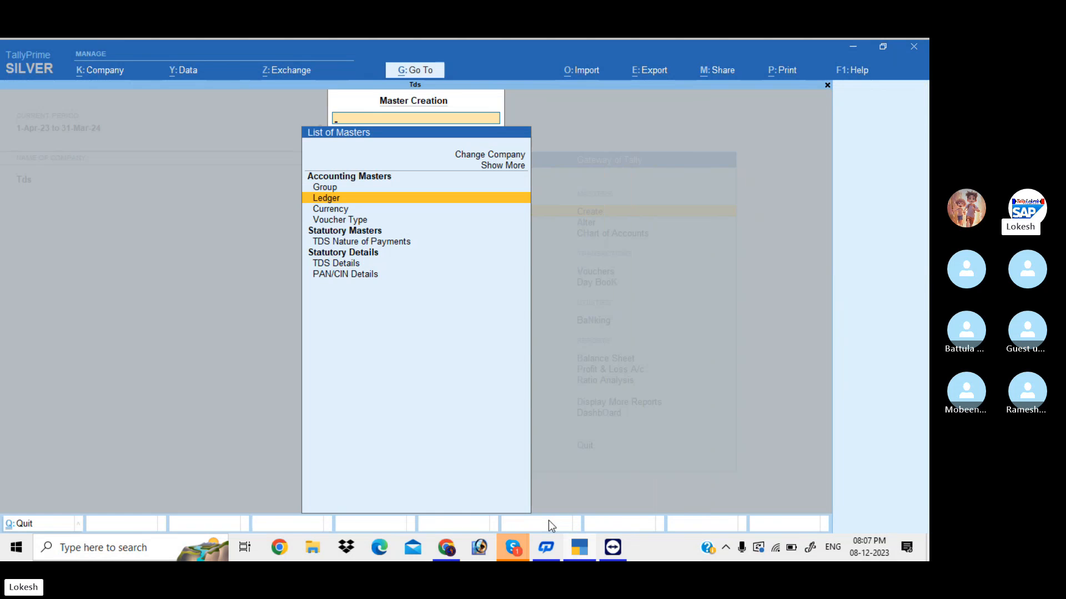
key(Escape)
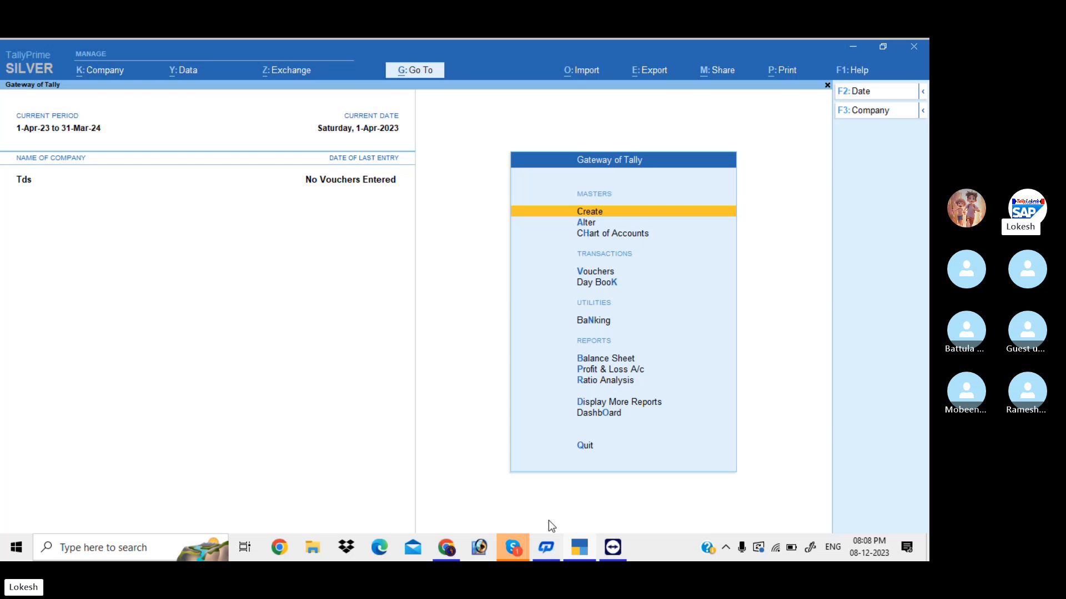
Step: Open a new journal voucher and set its voucher date to 1-5 (1-May-23)
key(Down)
key(Down)
key(Down)
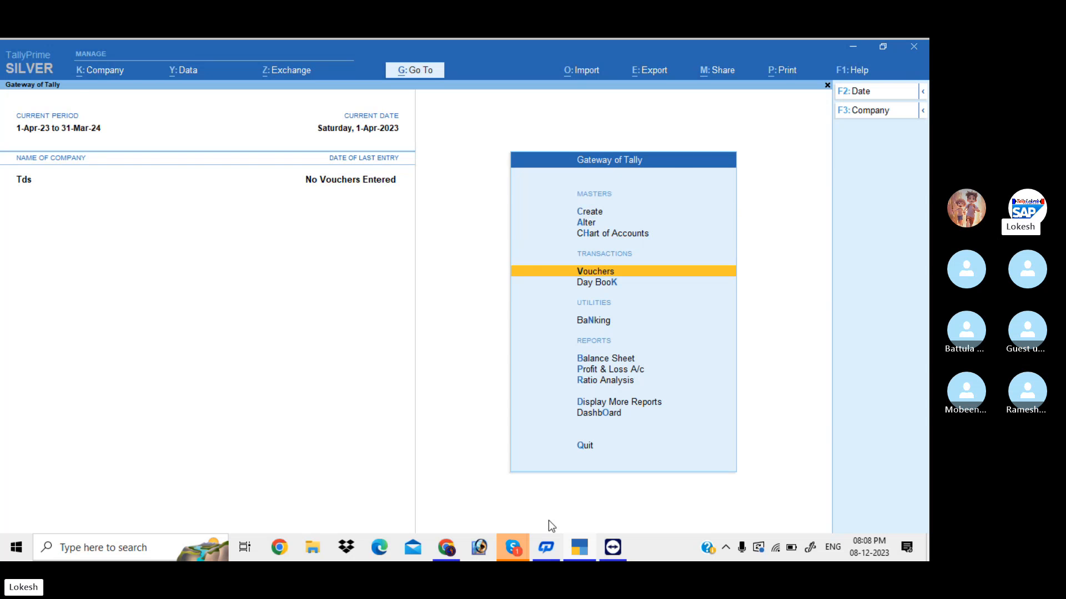
key(Return)
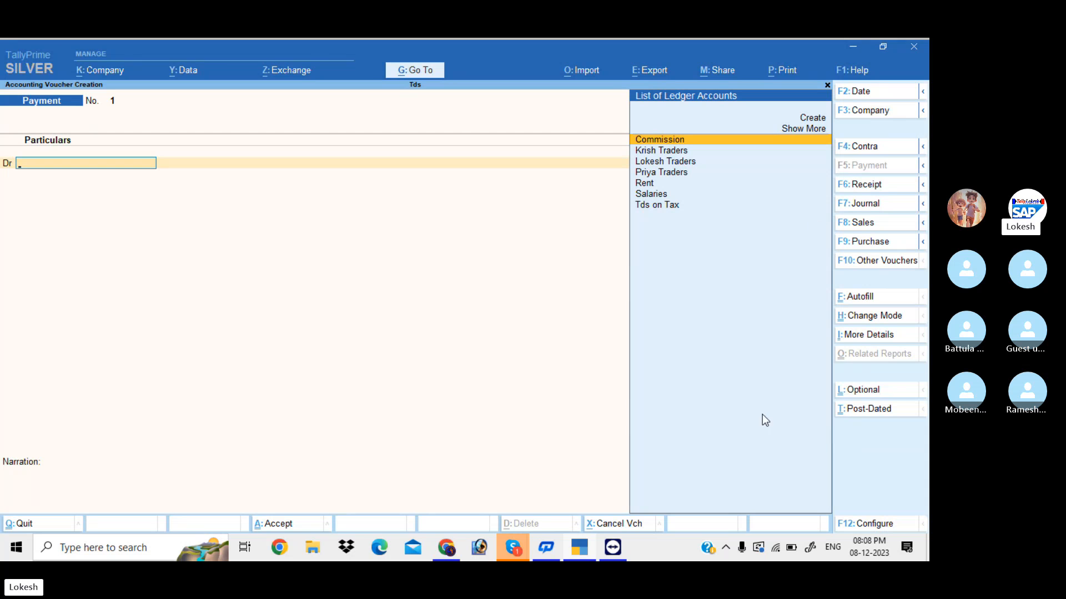
click(880, 204)
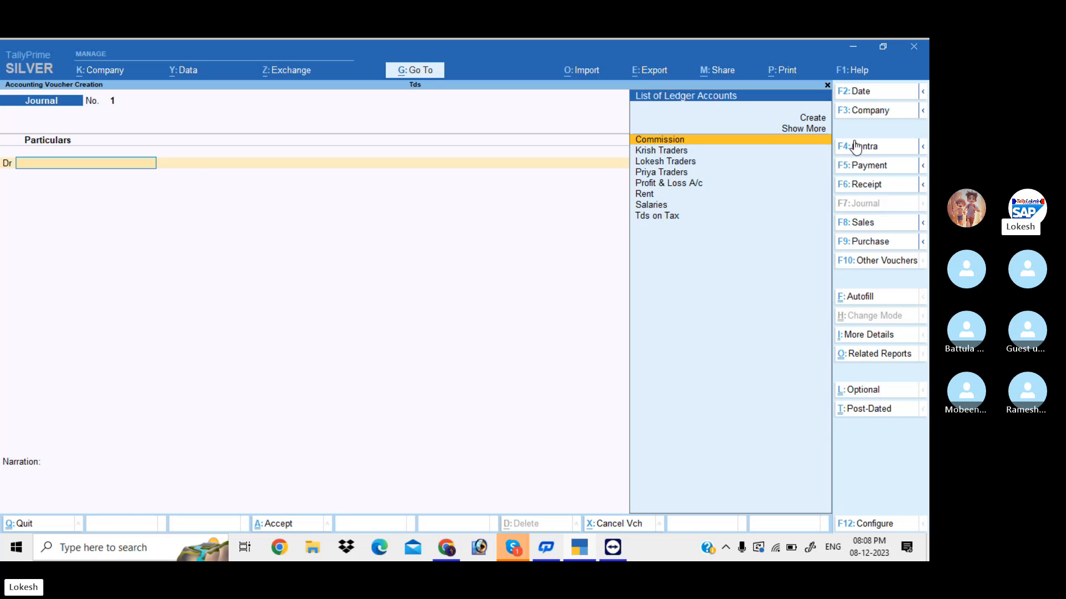
click(870, 94)
key(BackSpace)
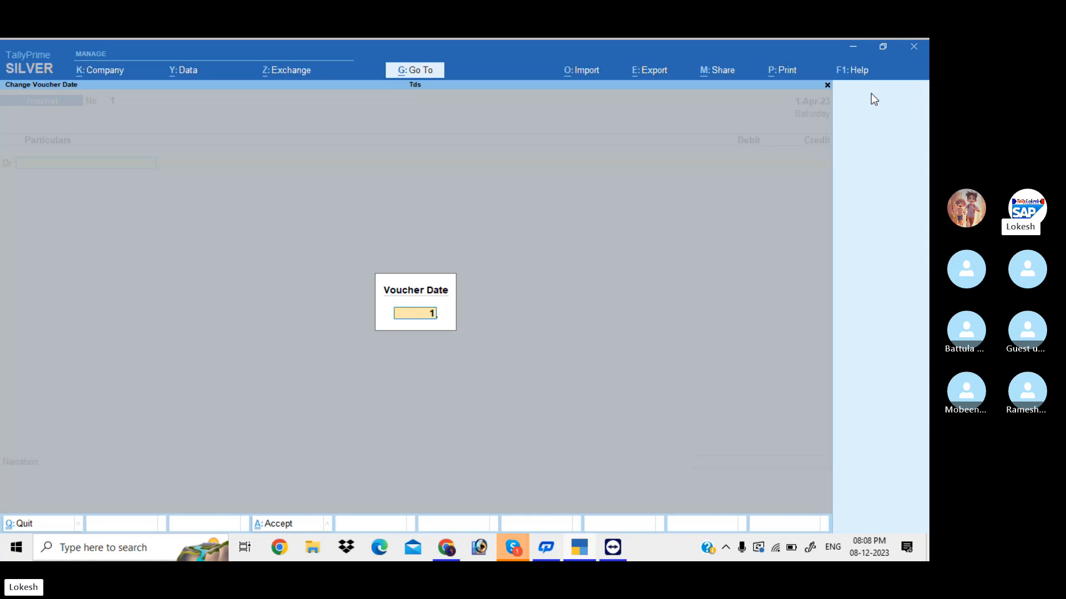
text(1-5)
key(Return)
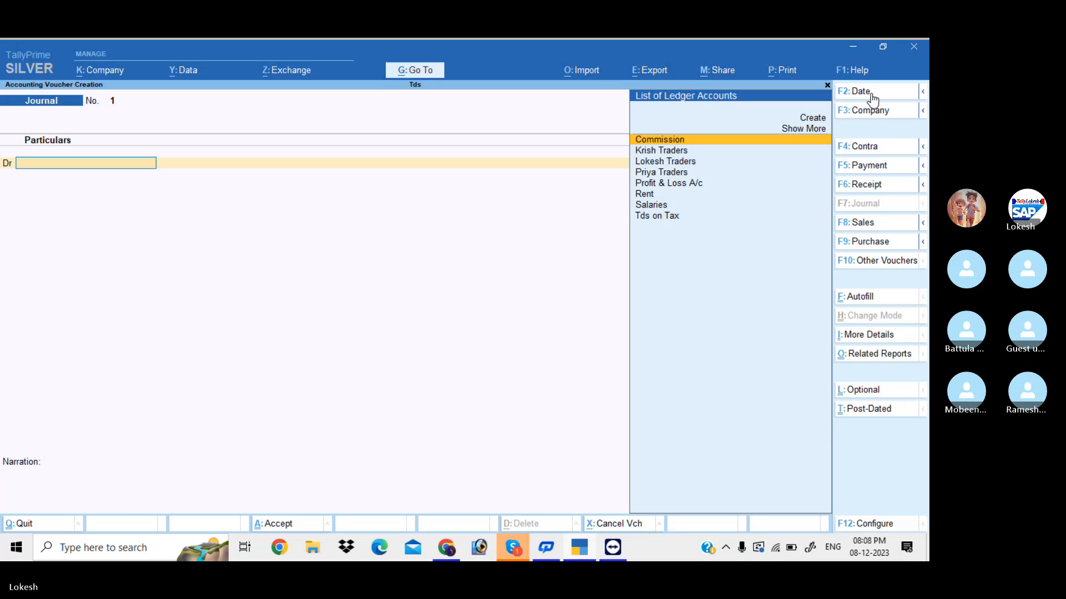
text(Pr)
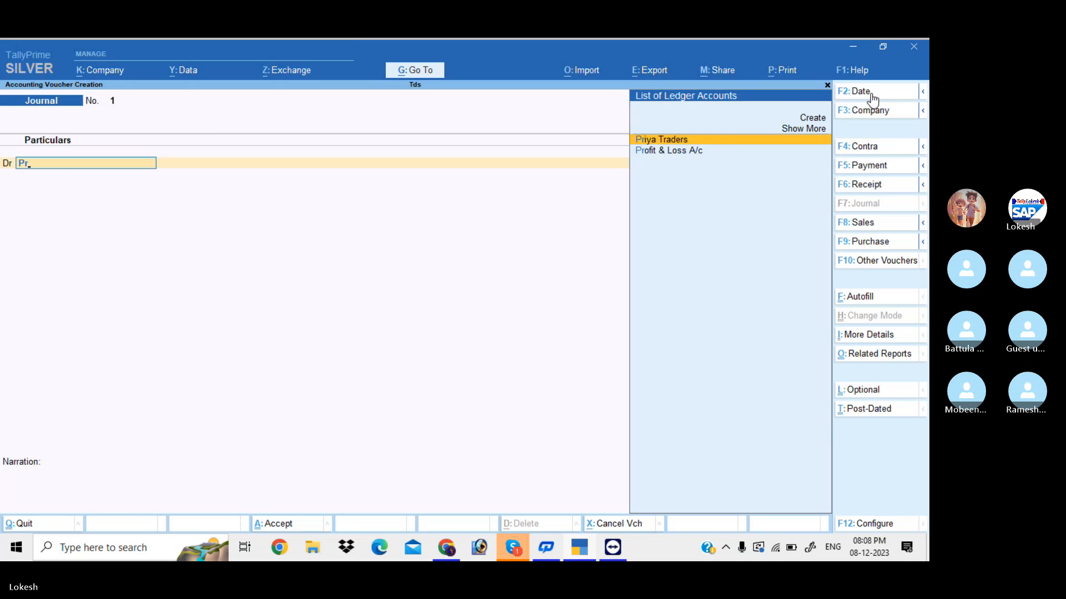
key(Return)
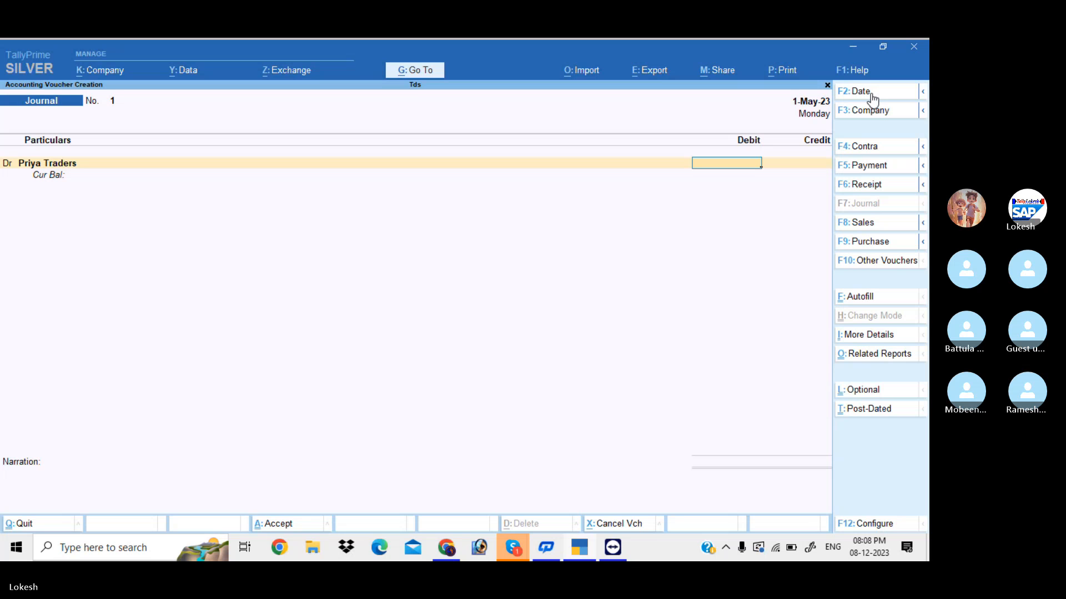
text(40000)
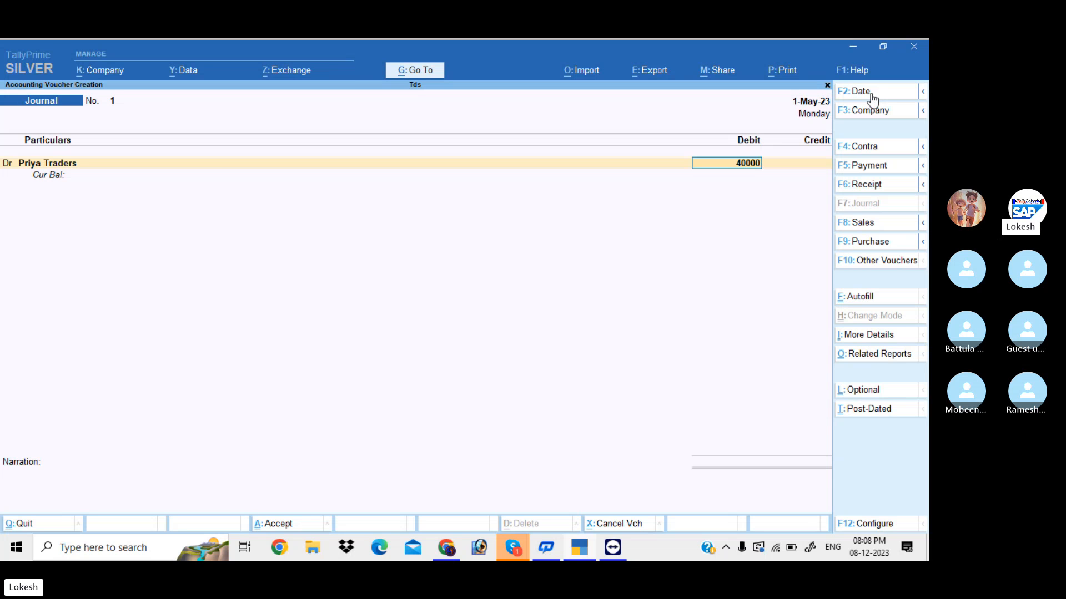
key(BackSpace)
key(BackSpace)
key(BackSpace)
key(BackSpace)
key(BackSpace)
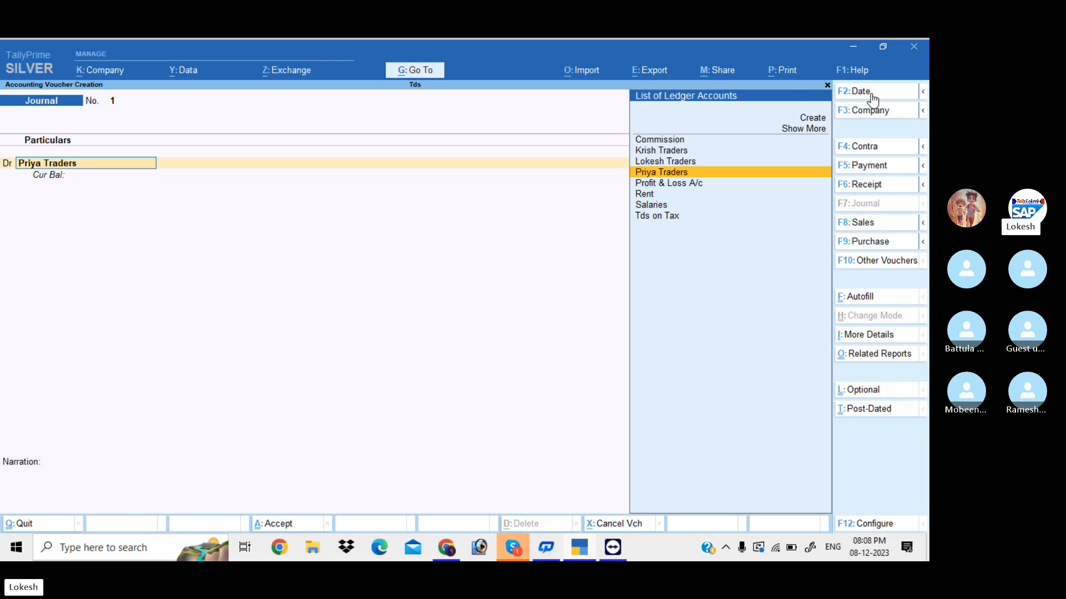
Step: Debit Salaries with 40,000 in the journal voucher and credit Priya Traders for the same amount
text(Sa)
key(Return)
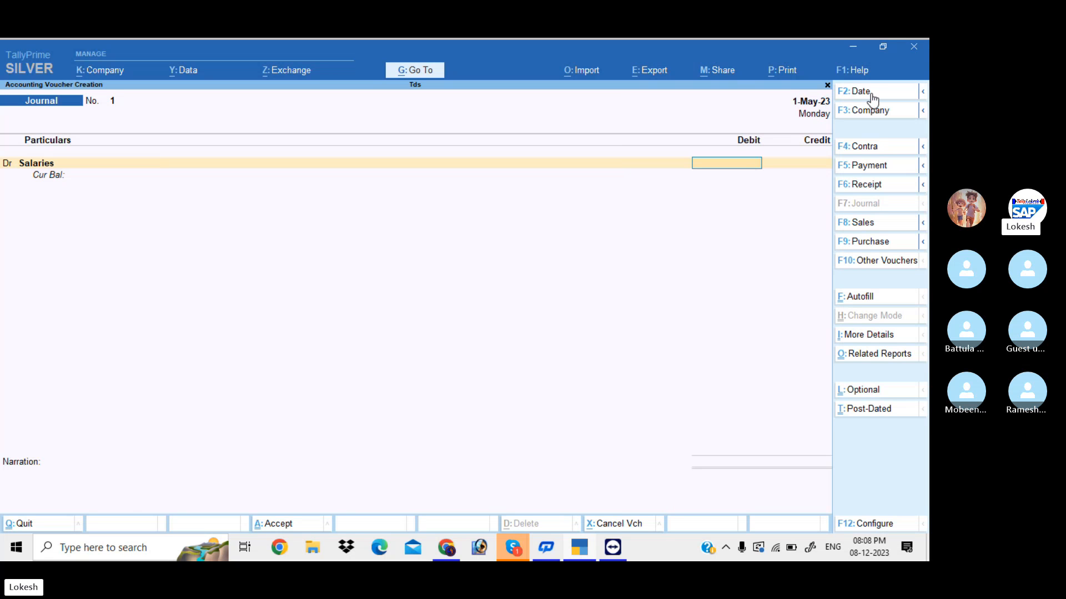
text(40000)
key(Return)
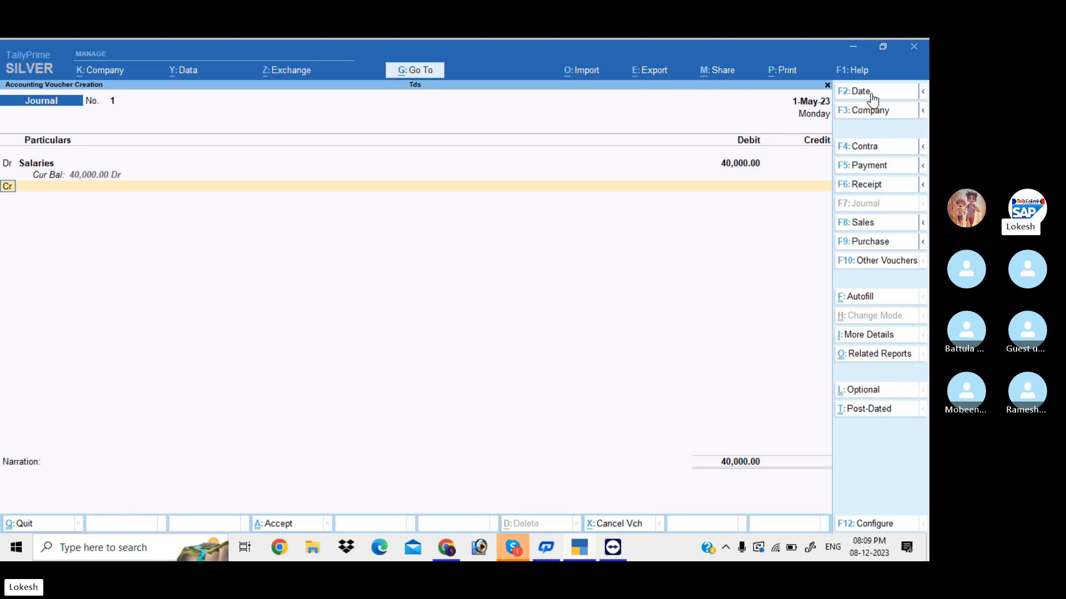
text(Pr)
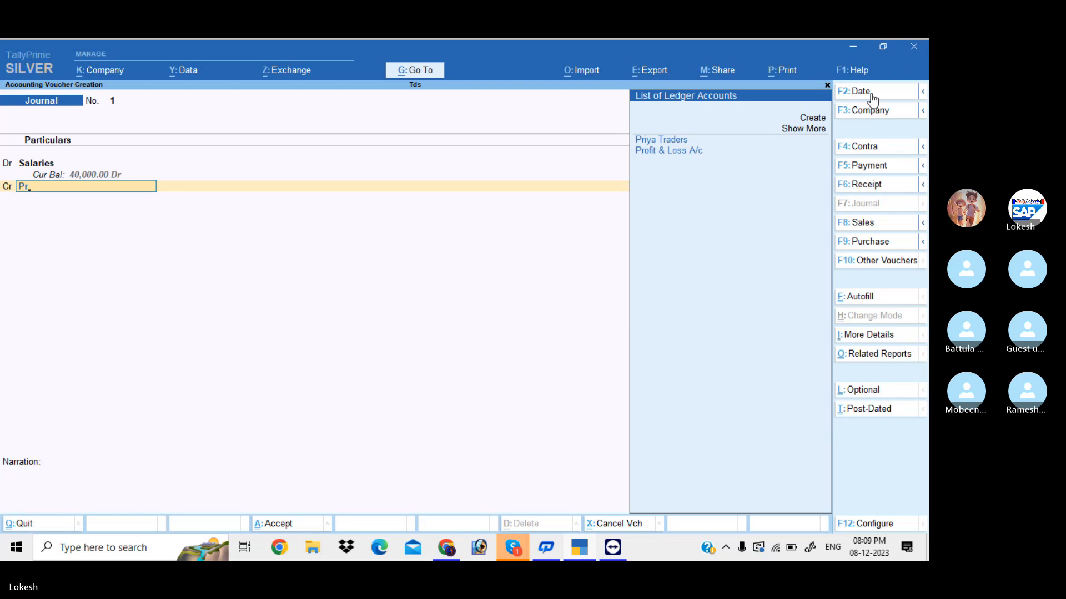
key(Return)
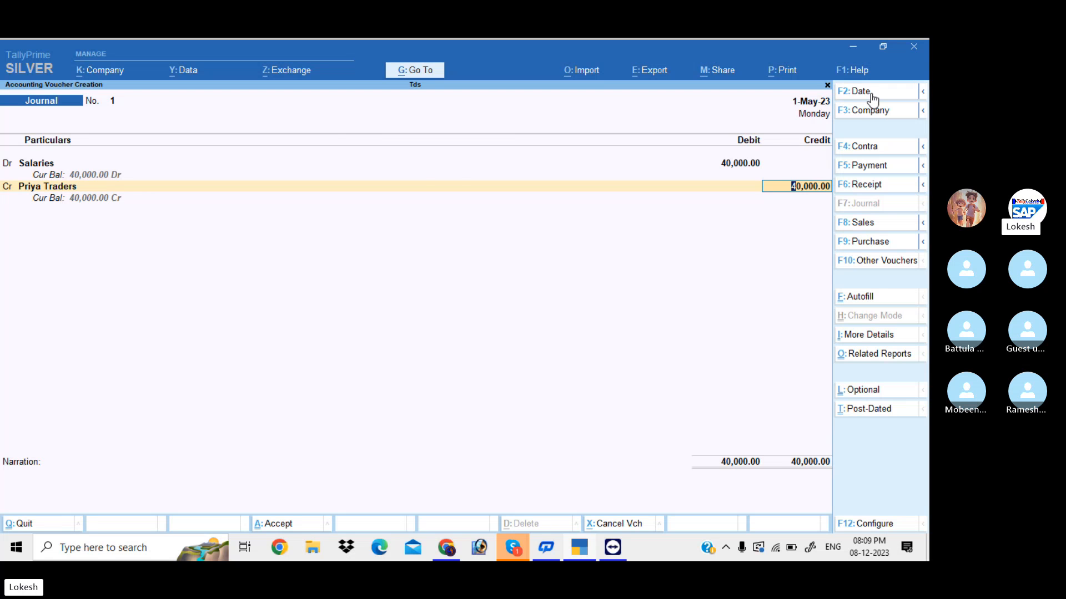
Step: Record the 40,000 credit to Priya Traders as New Ref 1, leave the narration blank, and save the voucher
key(Return)
key(Return)
key(BackSpace)
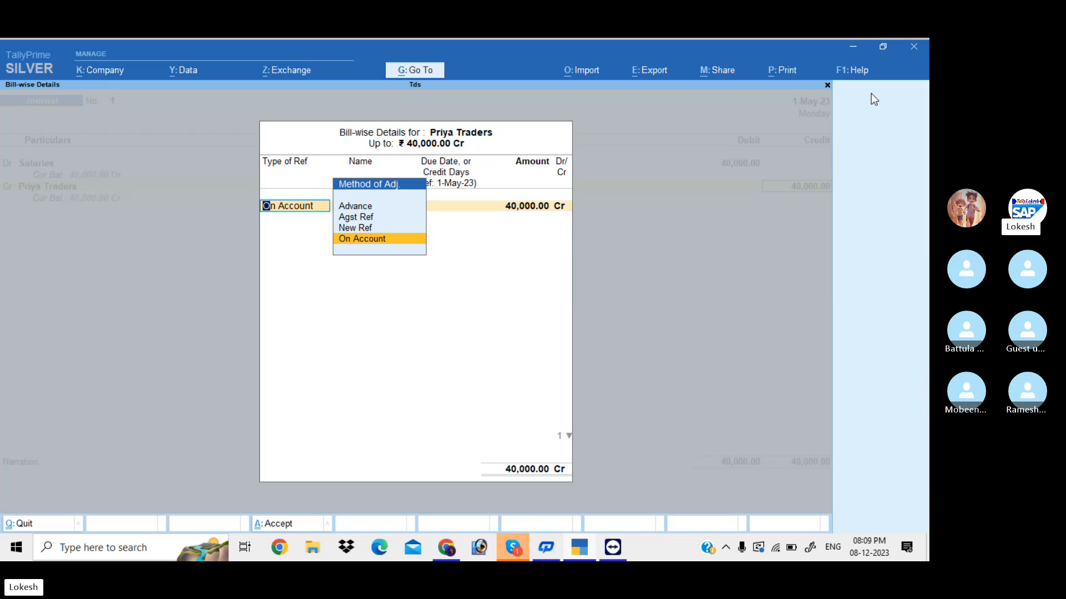
key(Up)
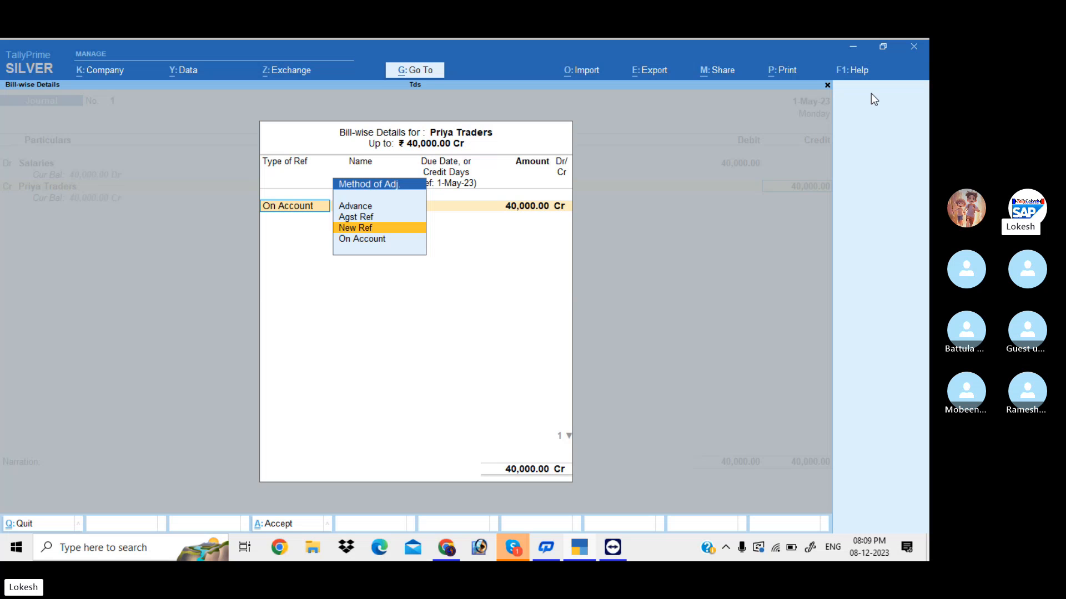
key(Return)
key(Return)
key(Return)
key(Return)
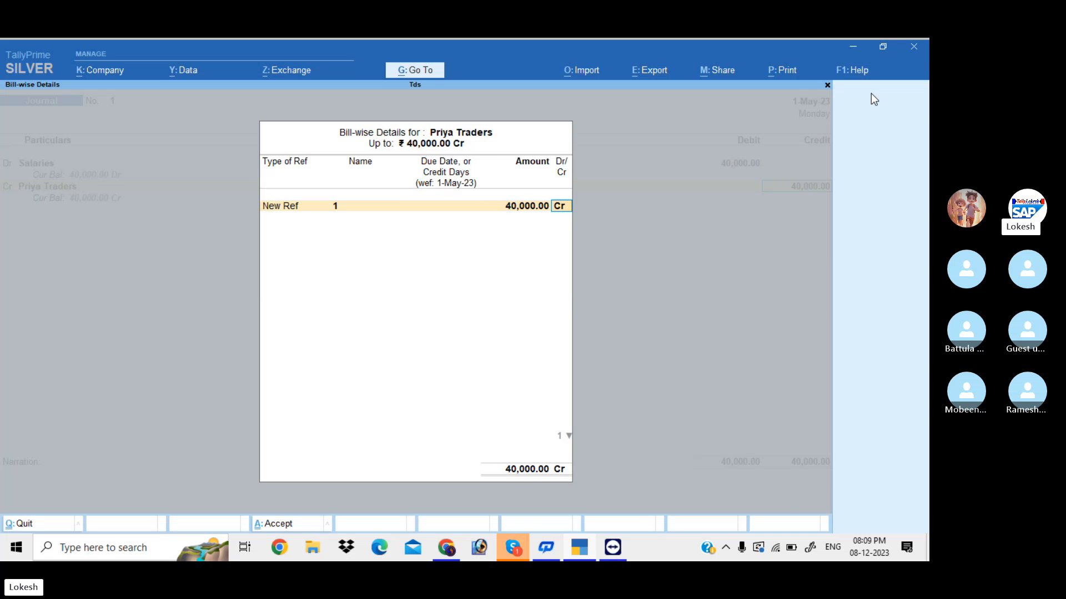
key(Return)
key(Return)
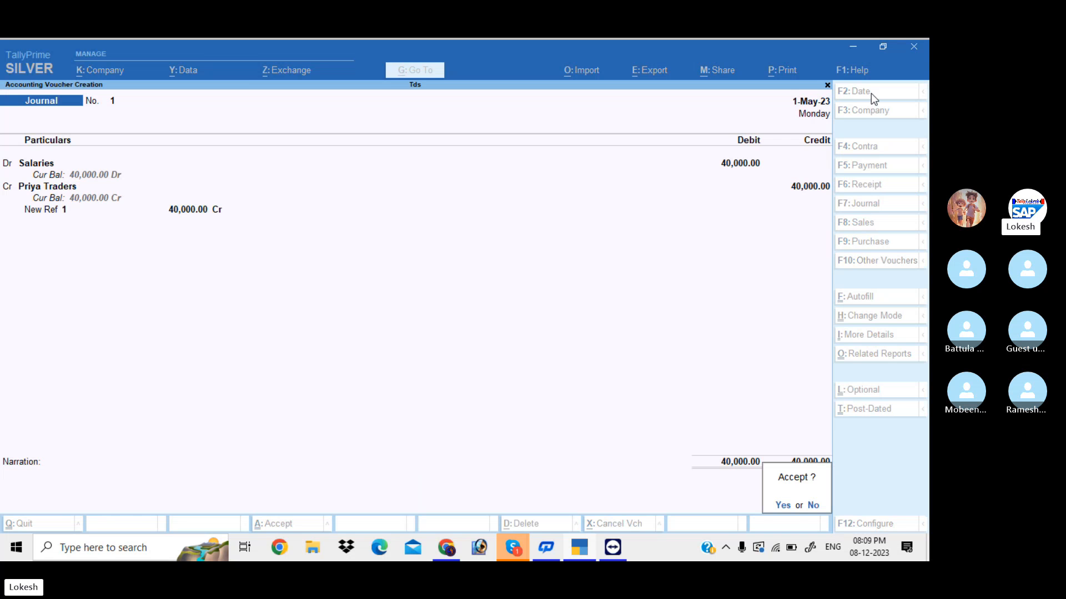
key(Return)
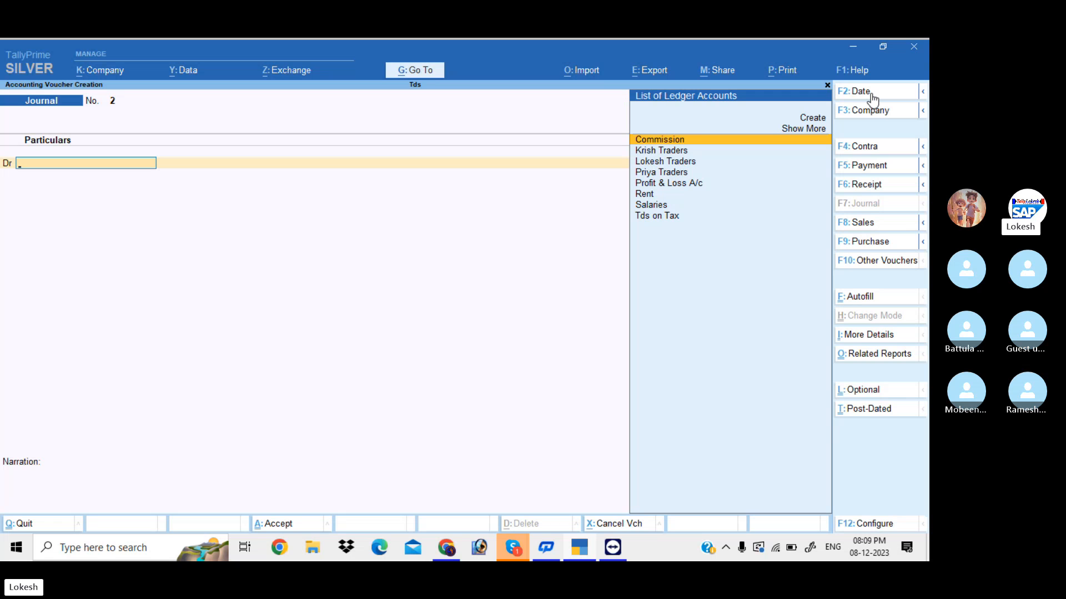
Step: Debit Rent with 50,000 in the second journal voucher and credit Krish Traders for the same amount
text(R)
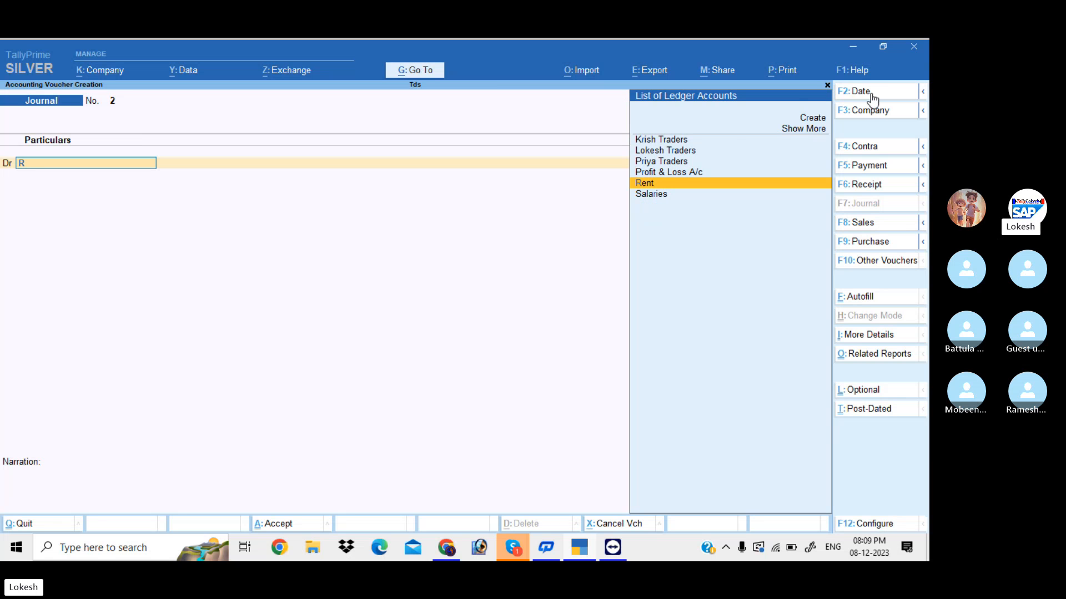
key(Return)
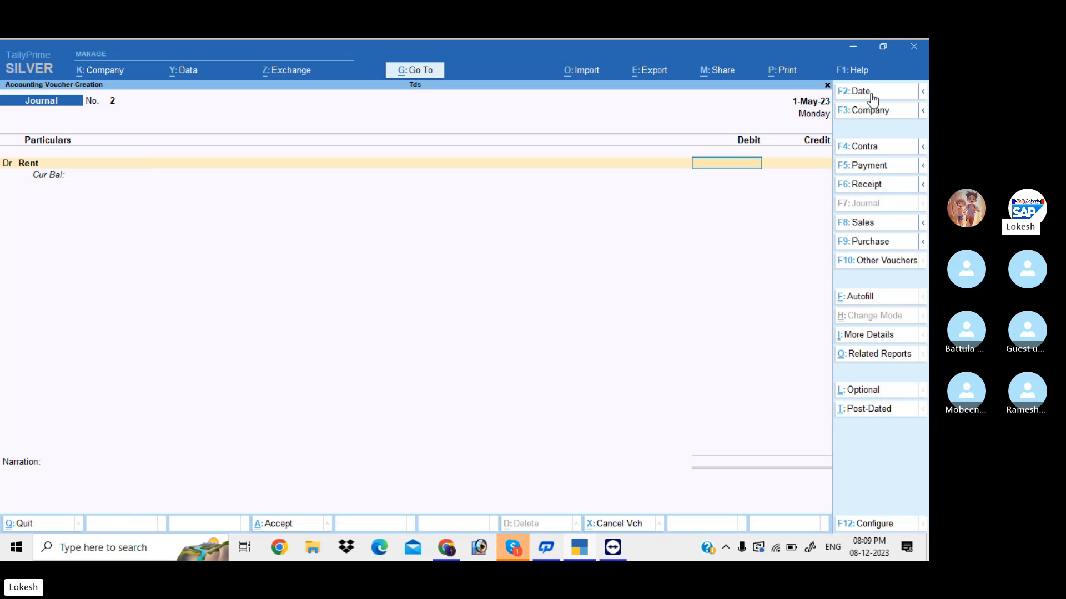
text(50000)
key(Return)
key(Return)
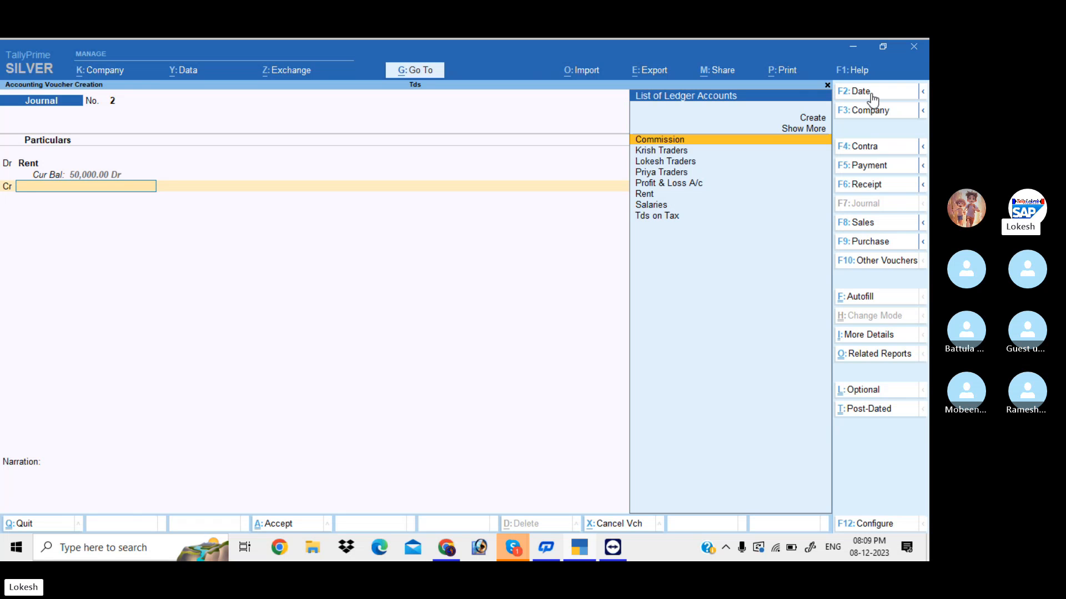
text(kri)
key(Return)
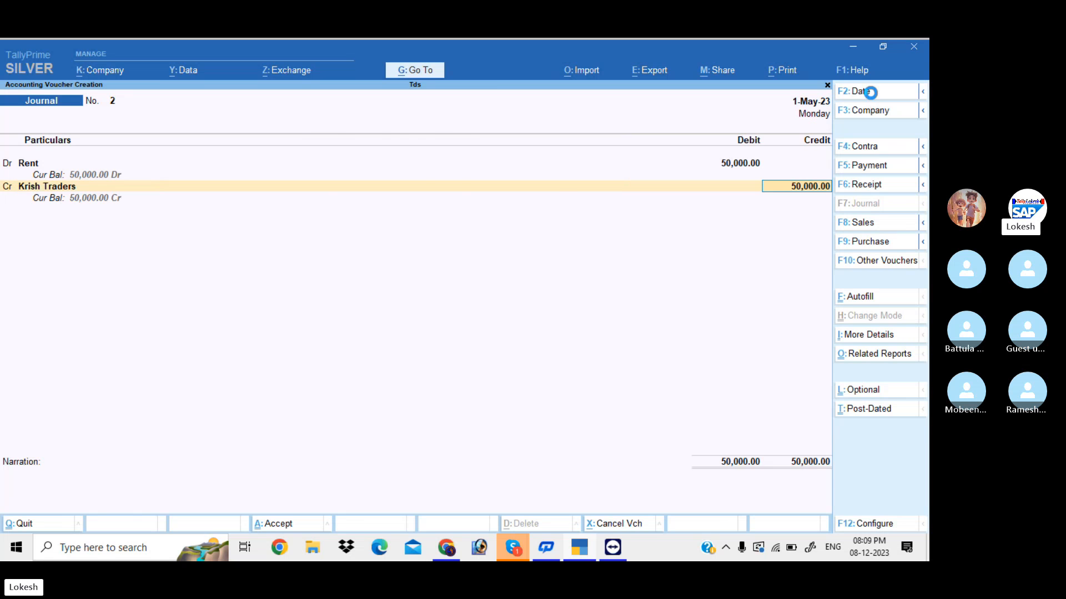
Step: Record the 50,000 credit to Krish Traders as New Ref 2, leave the narration blank, and save the voucher
key(Return)
key(Up)
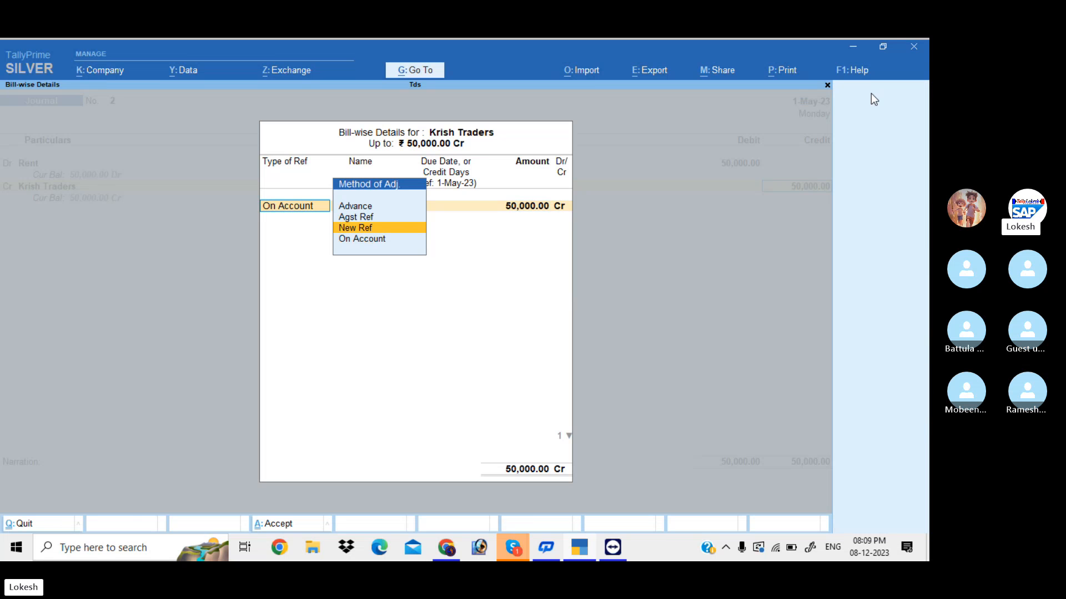
key(Return)
key(Return)
key(Return)
key(Return)
key(Return)
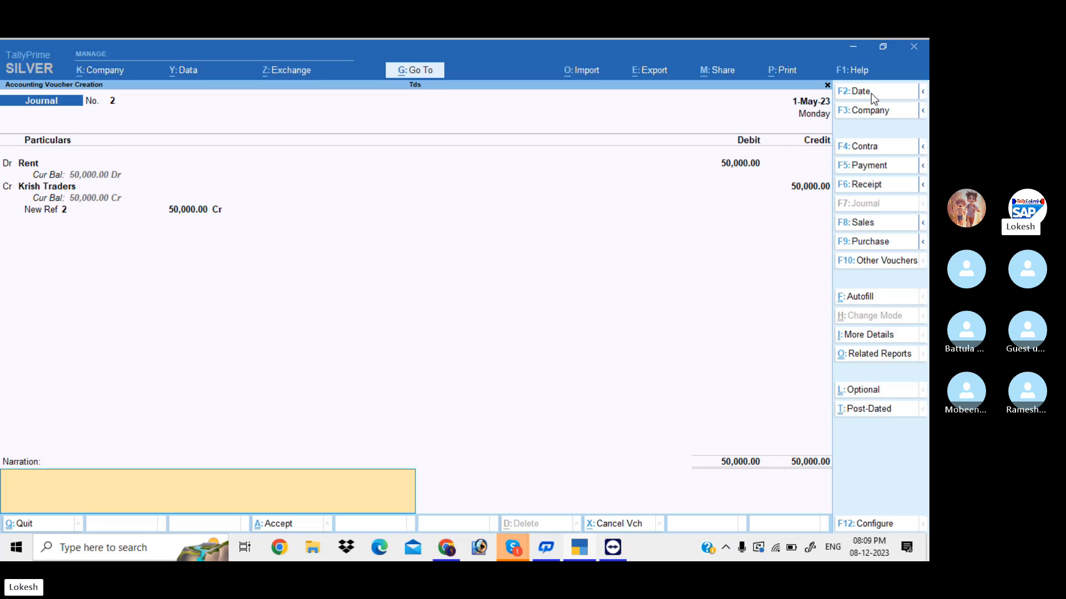
key(Return)
Step: Debit Commission with 30,000 in the third journal voucher and credit Lokesh Traders for the same amount
text(Co)
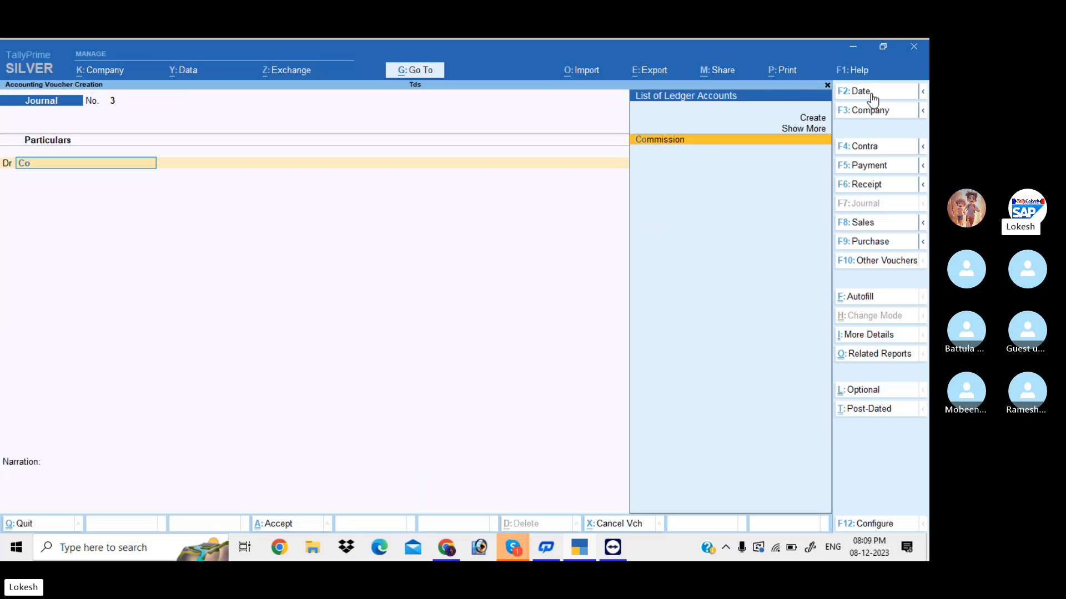
key(Return)
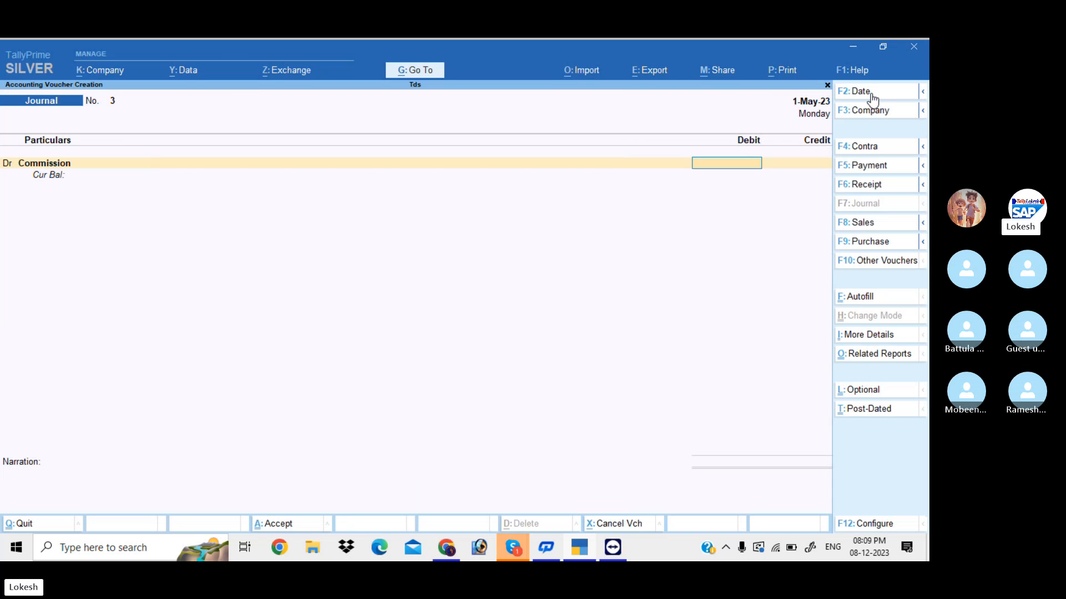
text(30000)
key(Return)
text(Lo)
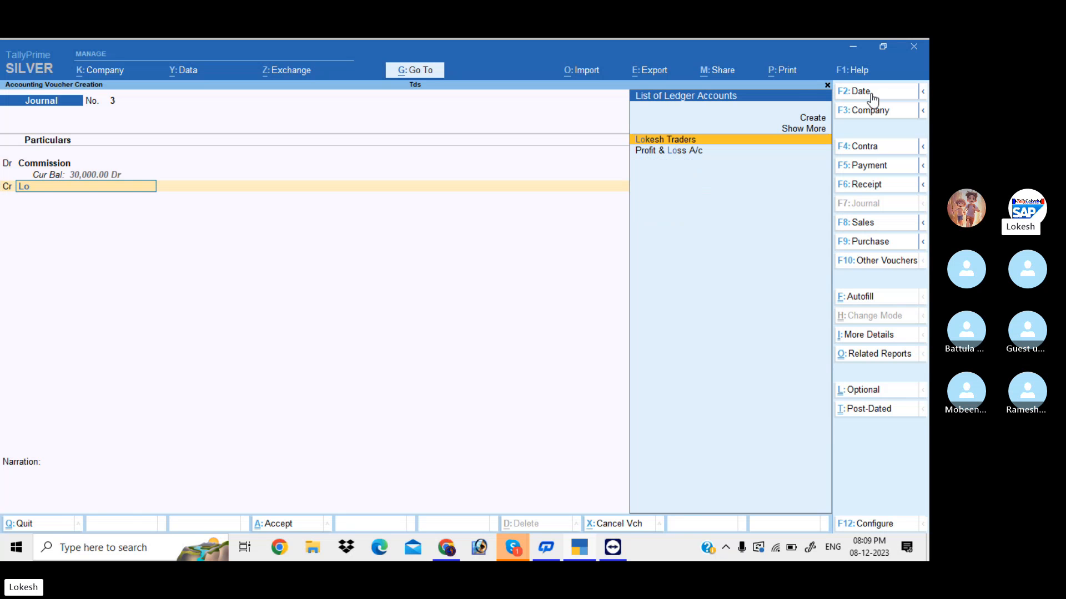
key(Return)
Step: Record the 30,000 credit to Lokesh Traders as New Ref 3, leave the narration blank, and save the voucher
key(Return)
key(Return)
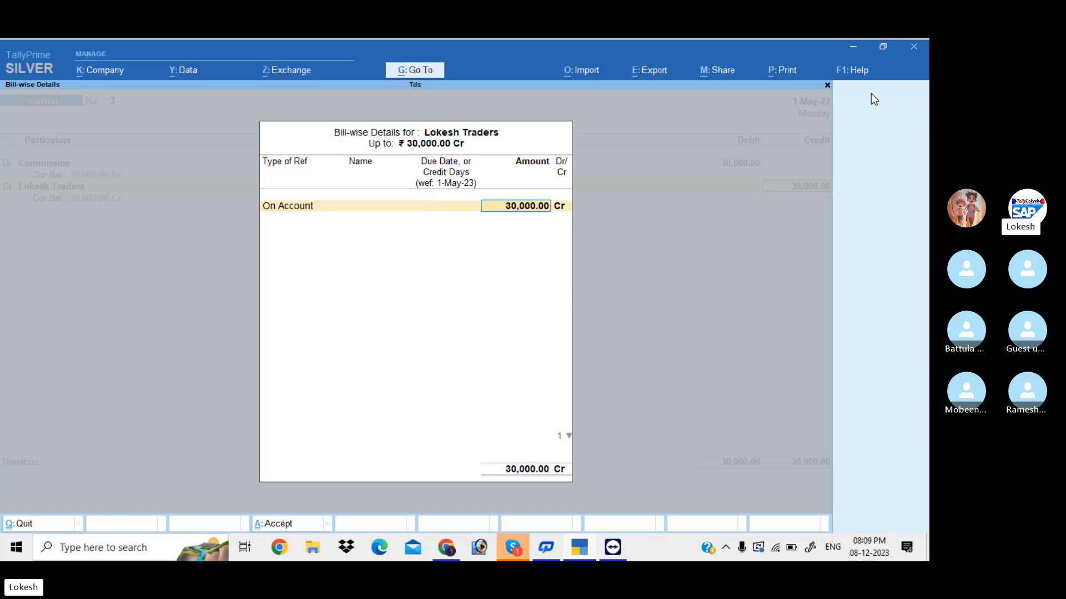
key(BackSpace)
key(Up)
key(Return)
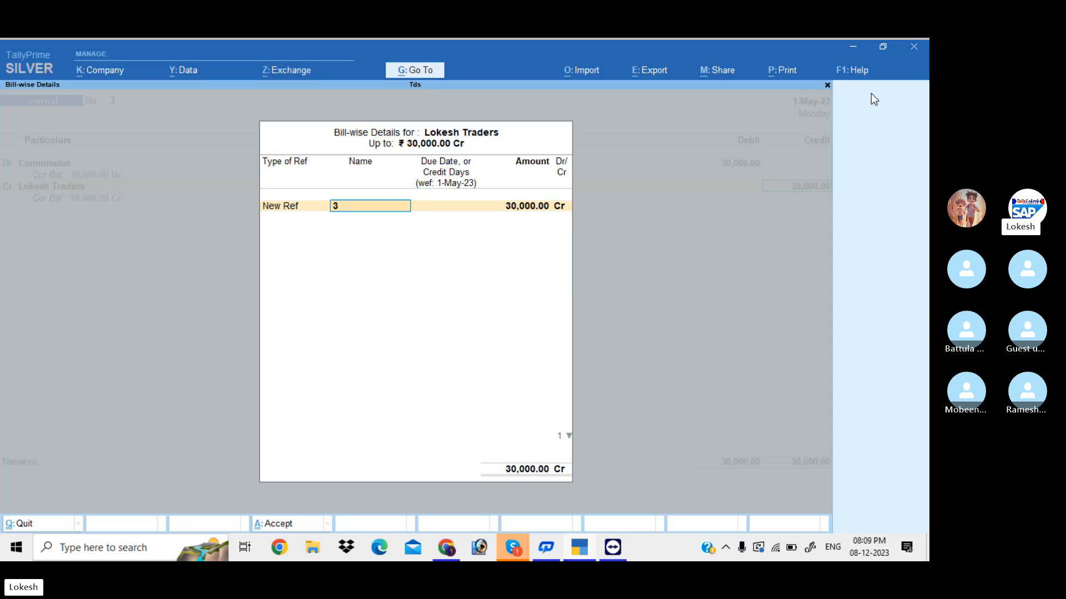
key(Return)
key(Return)
key(Return)
key(Return)
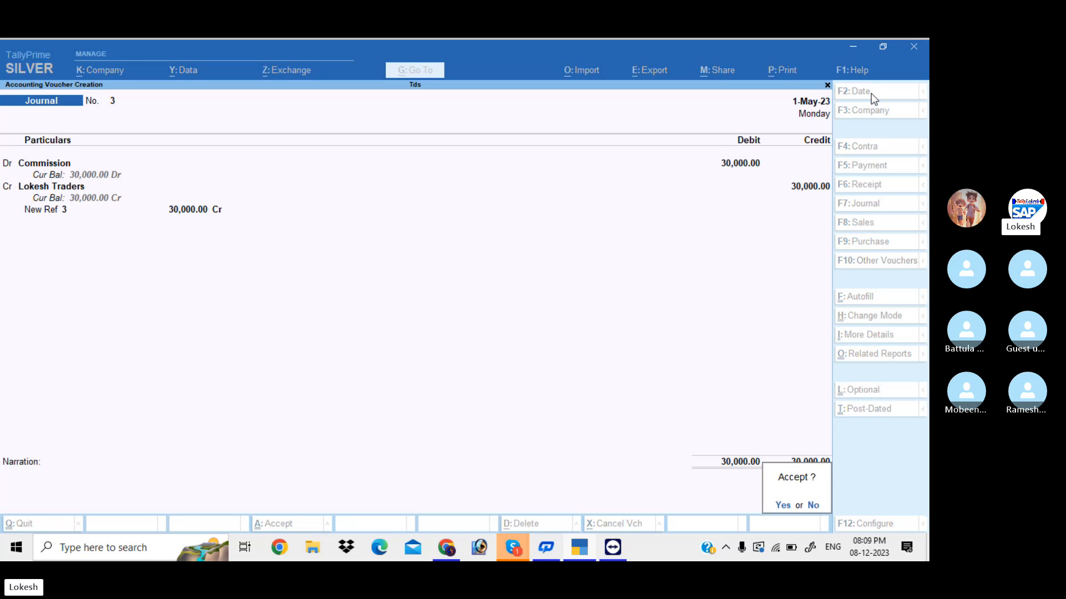
key(Return)
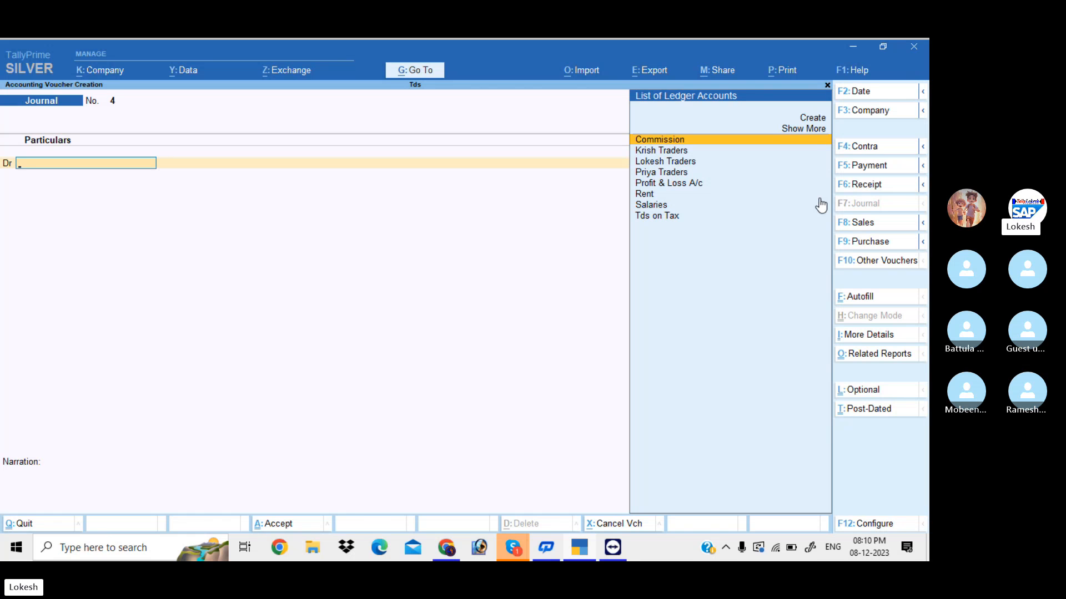
Step: Autofill the fourth journal voucher with a TDS Deduction till 1-May-23 for Priya Traders, nature of payment Salaries, duty ledger Tds on Tax
click(860, 297)
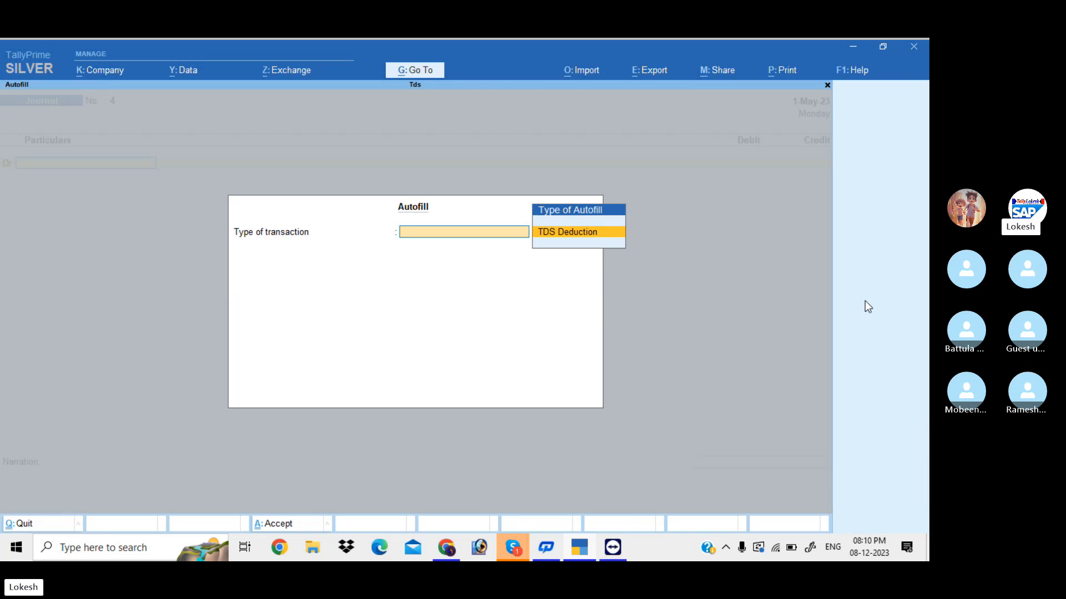
key(Return)
key(Return)
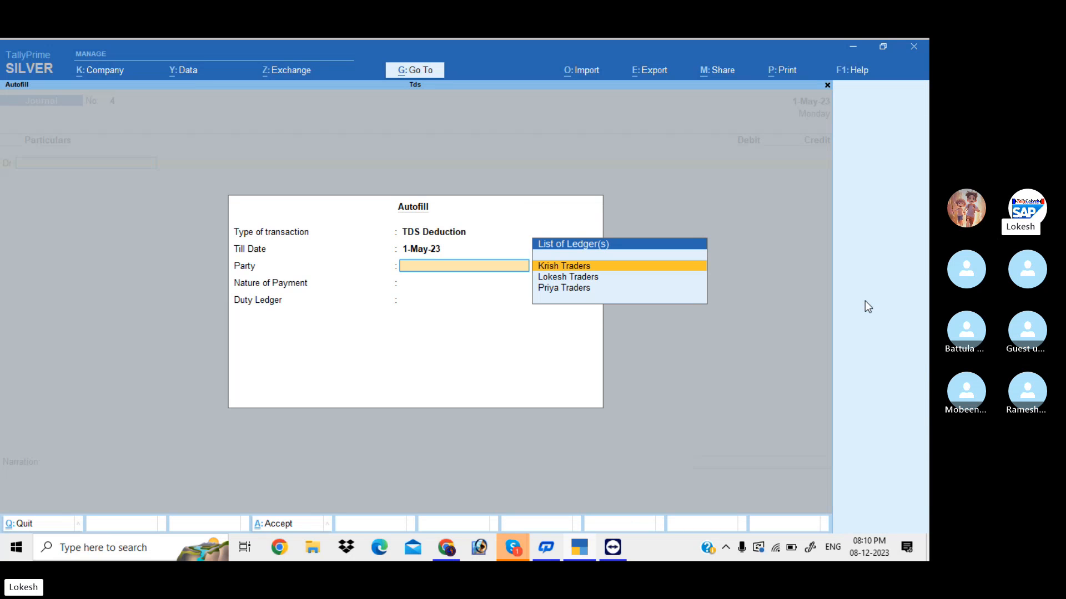
key(Down)
key(Down)
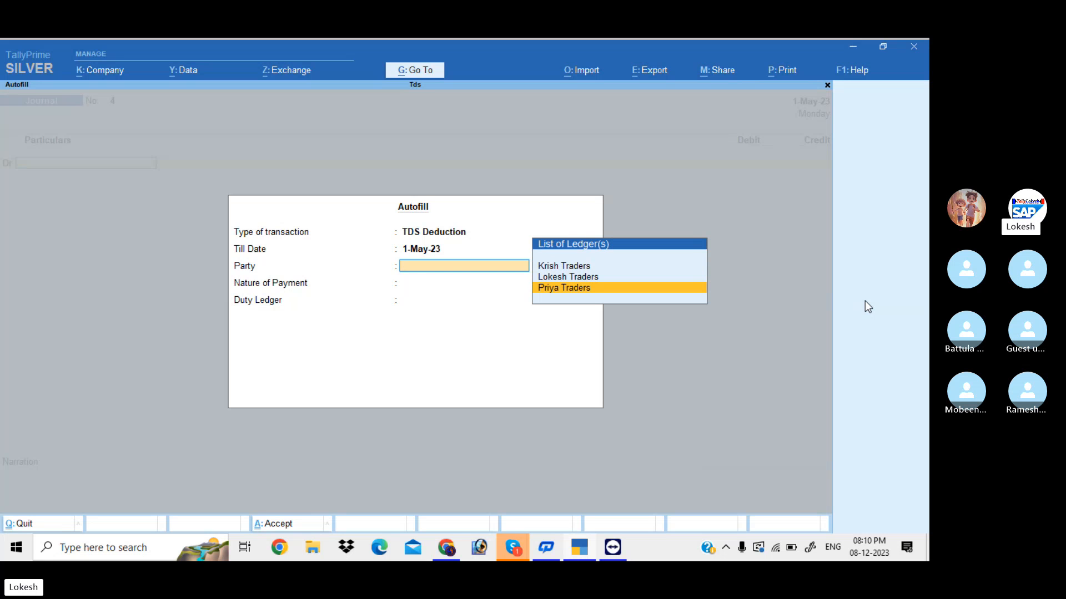
key(Return)
key(Return)
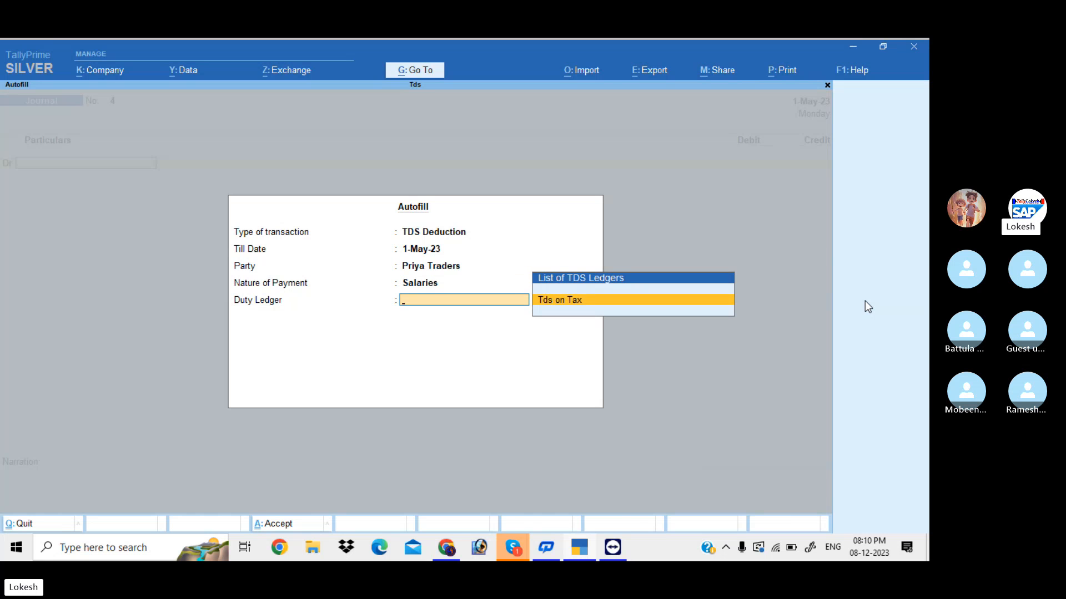
key(Return)
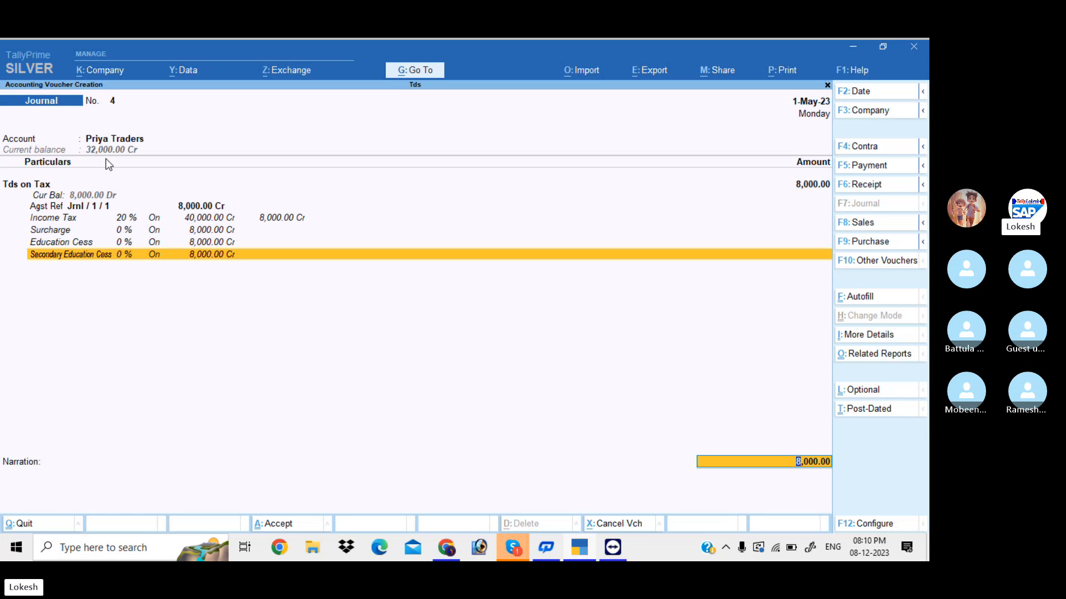
Step: Adjust the 8,000 debit to Priya Traders as Agst Ref 1, leave the narration blank, and save the voucher
key(Return)
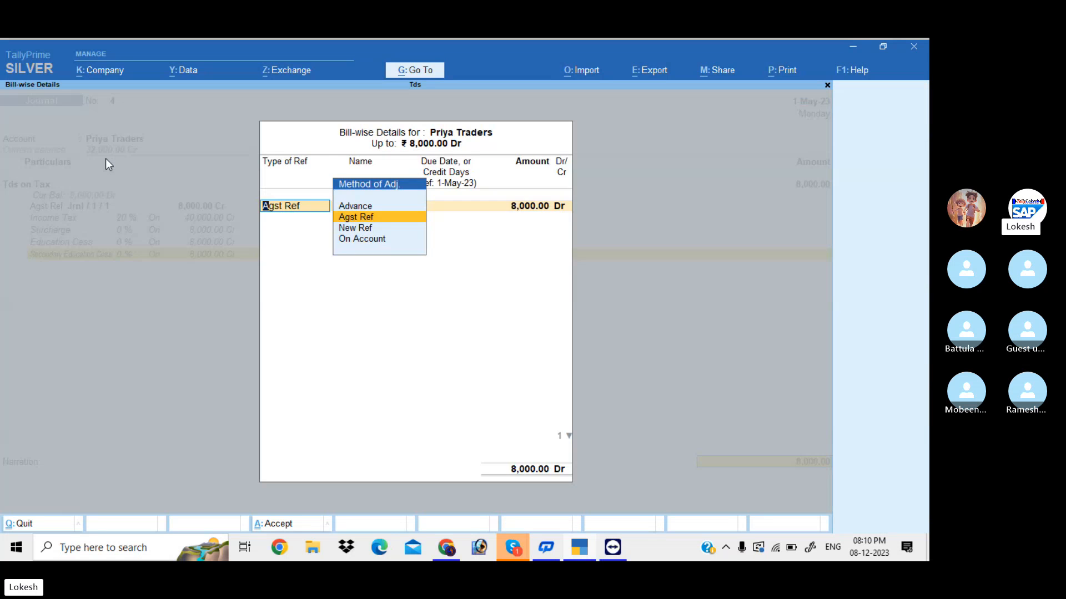
key(Return)
key(Return)
key(Return)
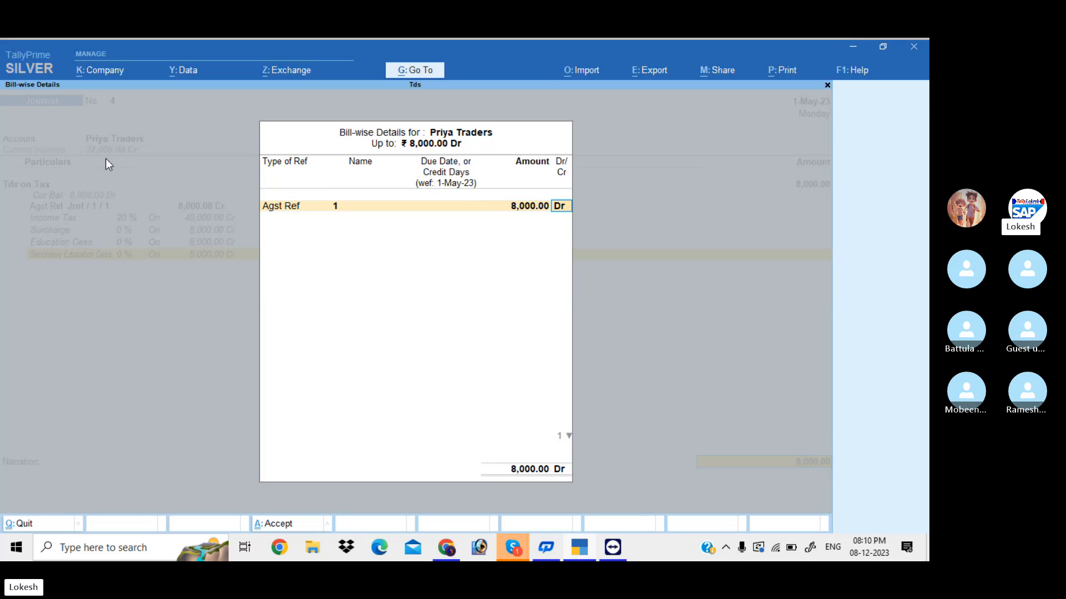
key(Return)
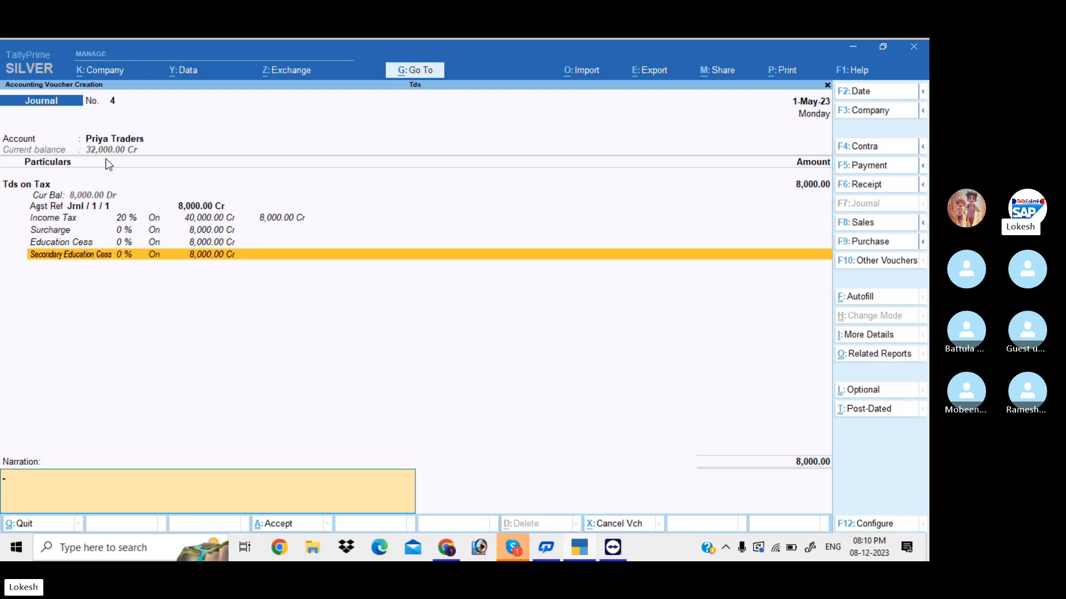
key(Return)
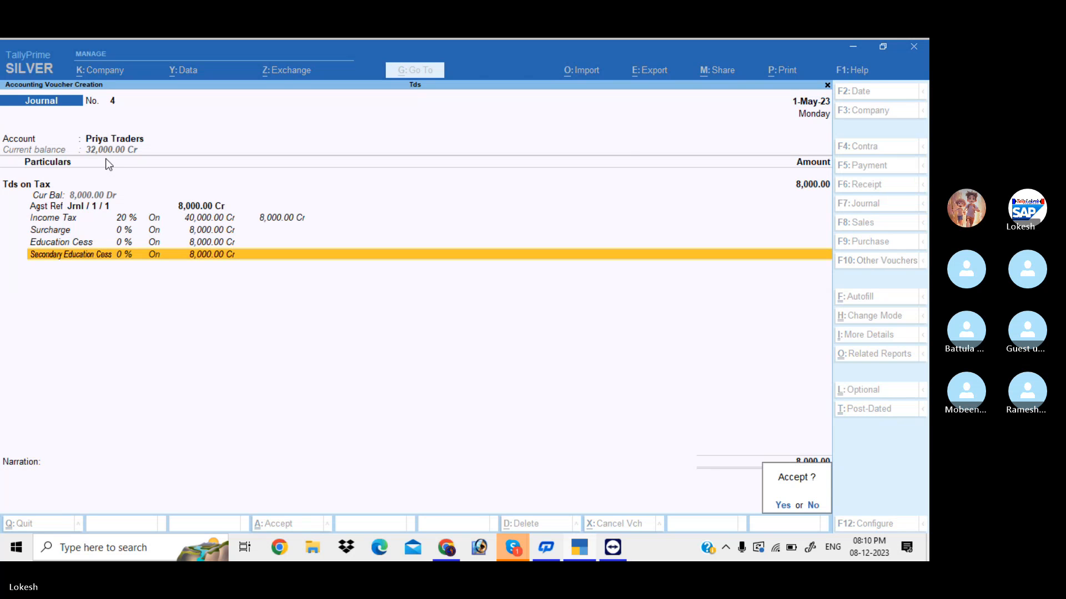
key(Return)
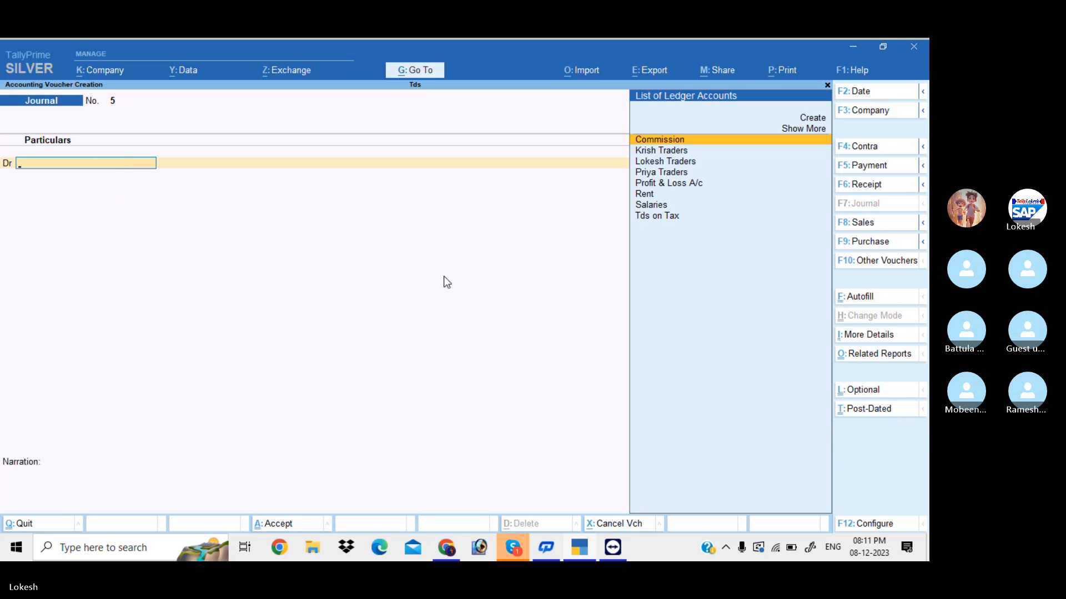
Step: Autofill the fifth journal voucher with a TDS Deduction till 1-May-23 for Krish Traders, nature of payment Rent, duty ledger Tds on Tax
click(860, 302)
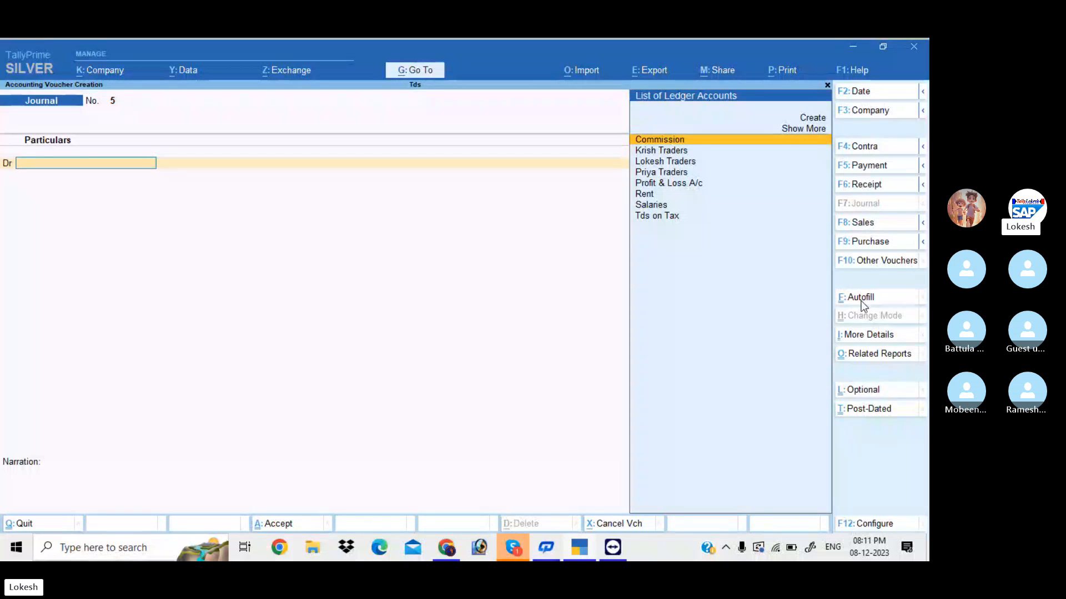
key(Return)
key(Return)
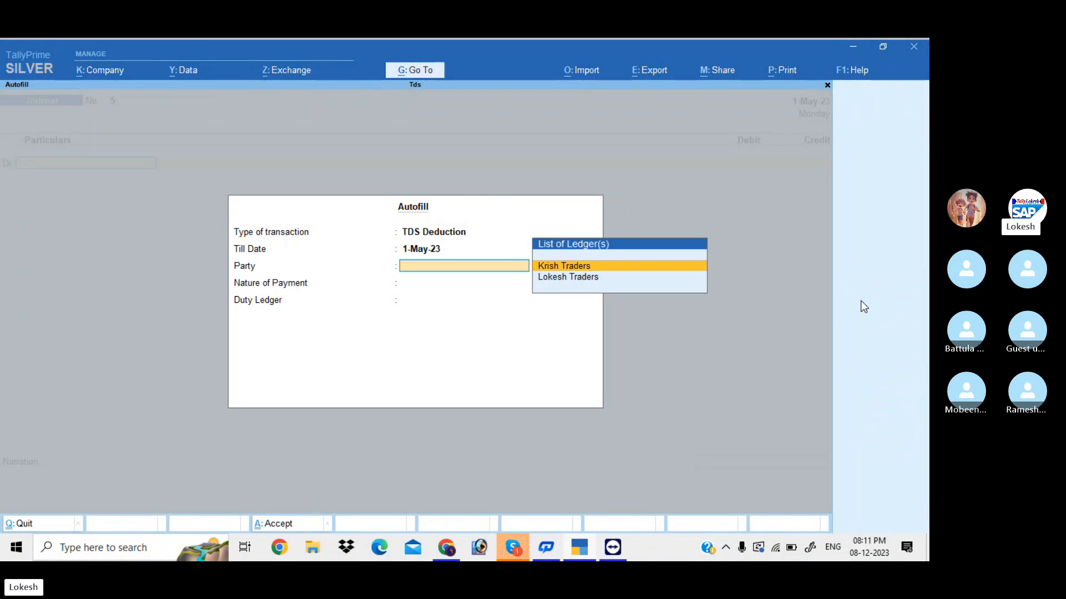
key(Return)
key(Return)
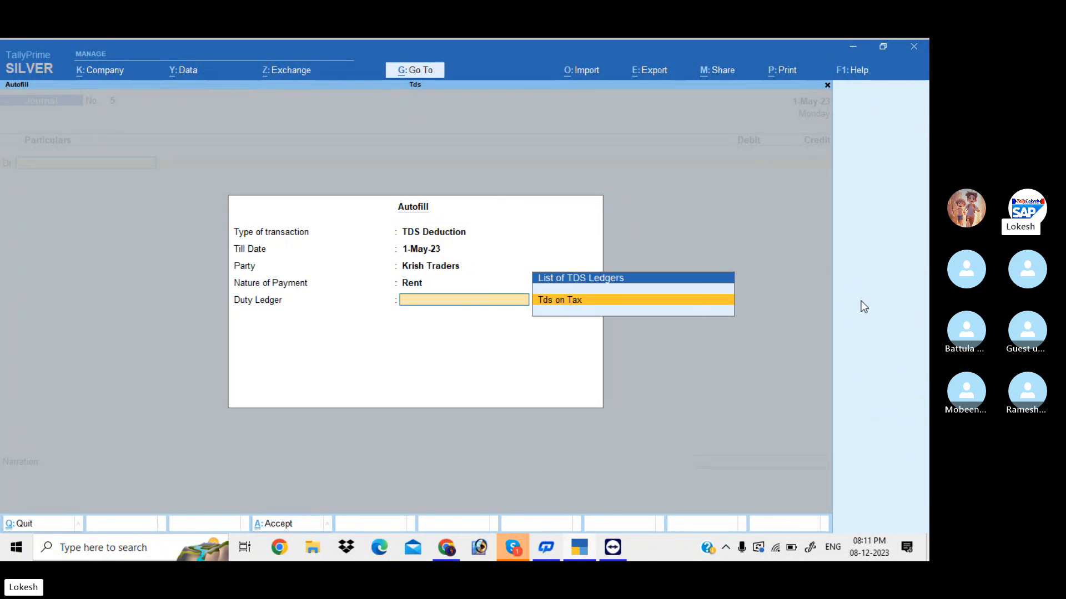
key(Return)
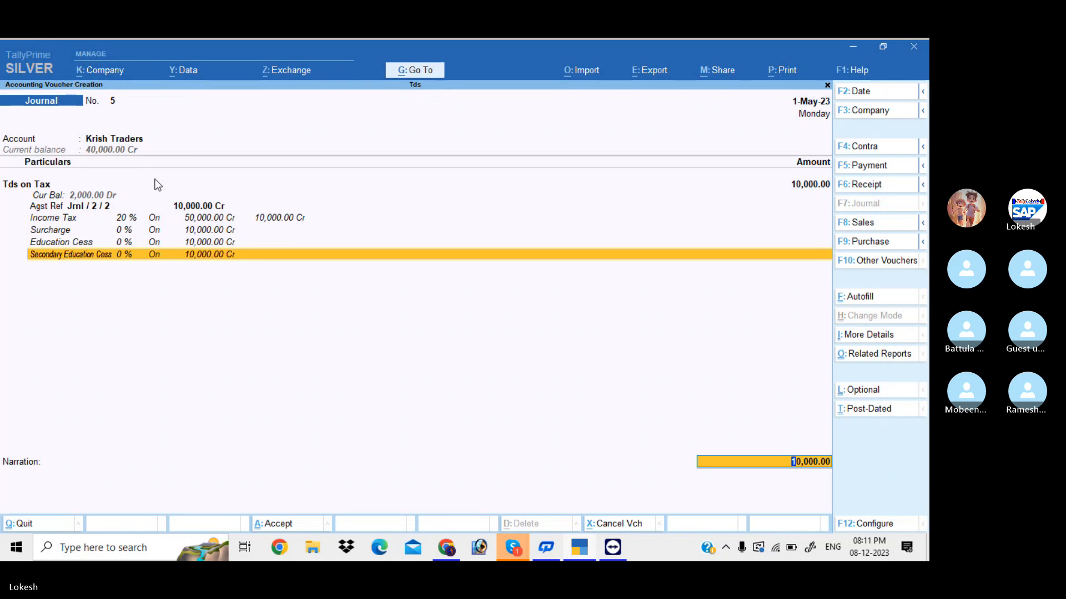
Step: Adjust the 10,000 debit to Krish Traders as Agst Ref 2, leave the narration blank, and save the voucher
key(ctrl+a)
key(Return)
key(Return)
key(Return)
key(Return)
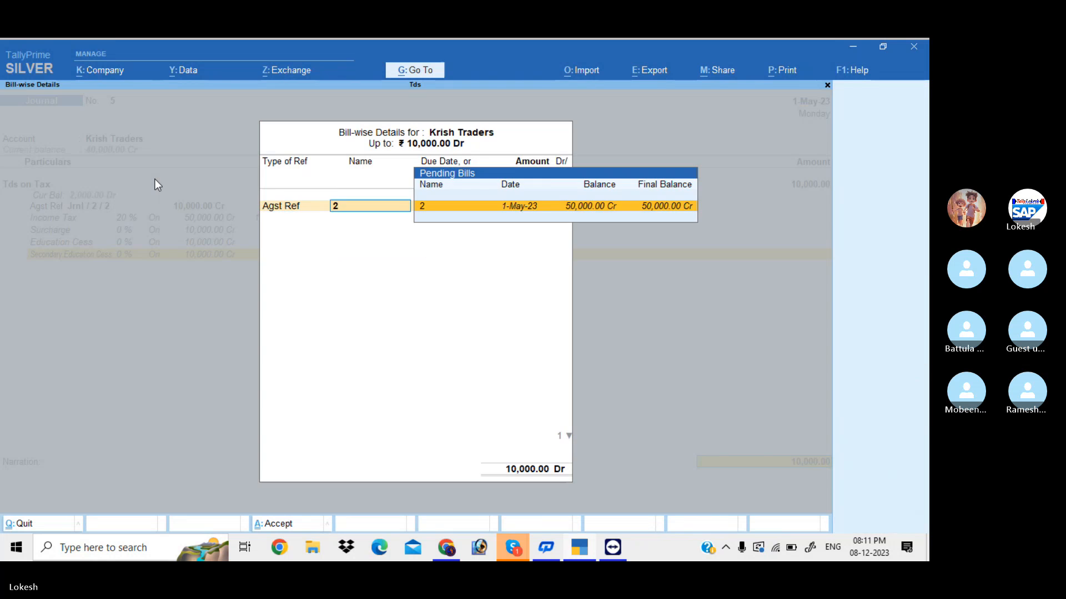
key(Return)
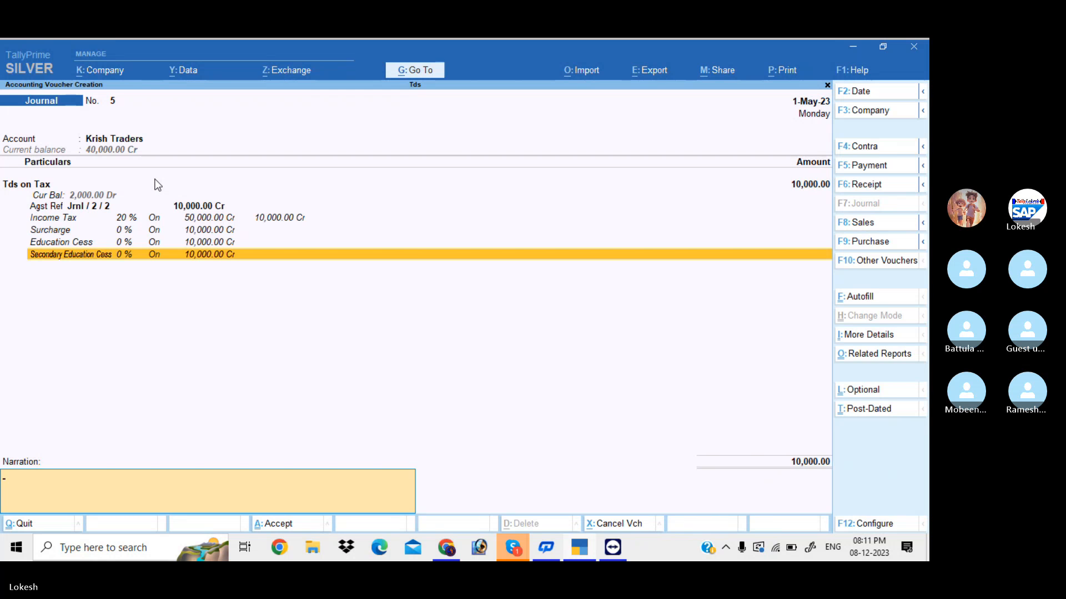
key(Return)
key(Return)
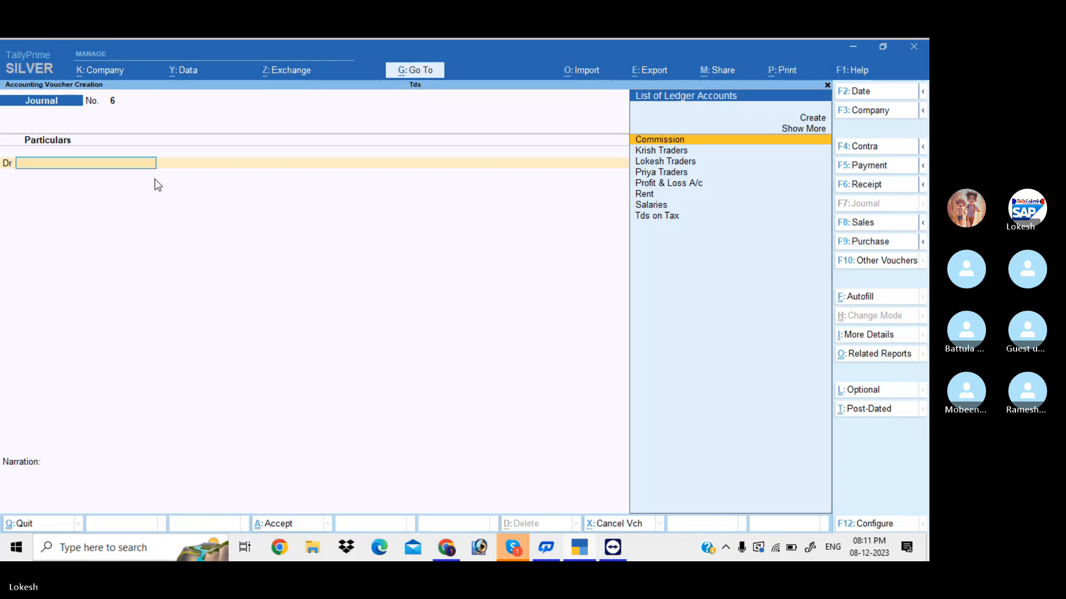
Step: Autofill the sixth journal voucher with the Lokesh Traders TDS Deduction using Tds on Tax, and save it with the 6,000 debit as Agst Ref 3
click(845, 298)
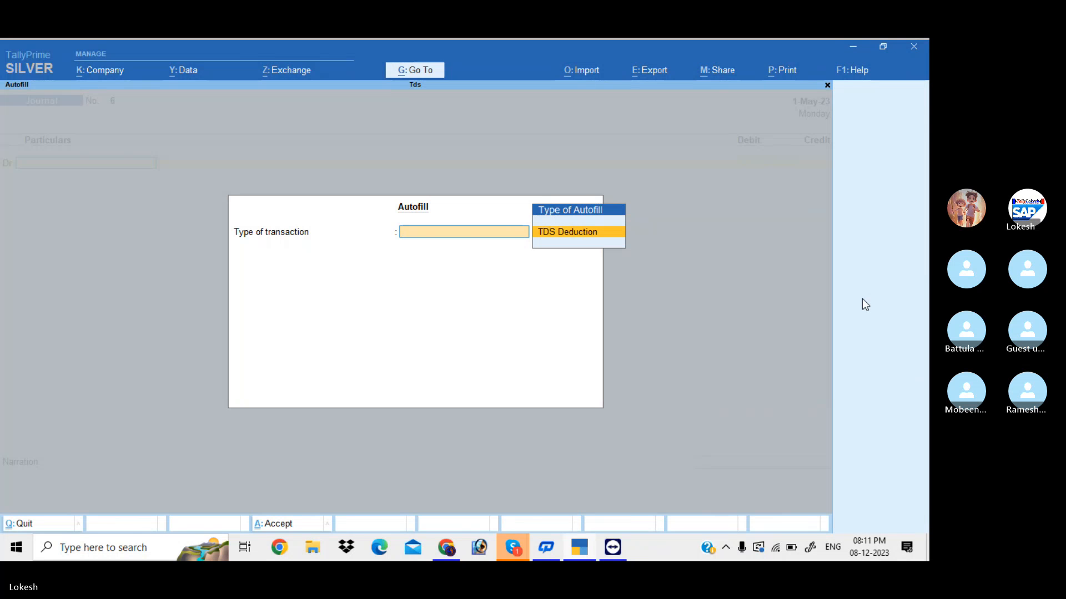
key(Return)
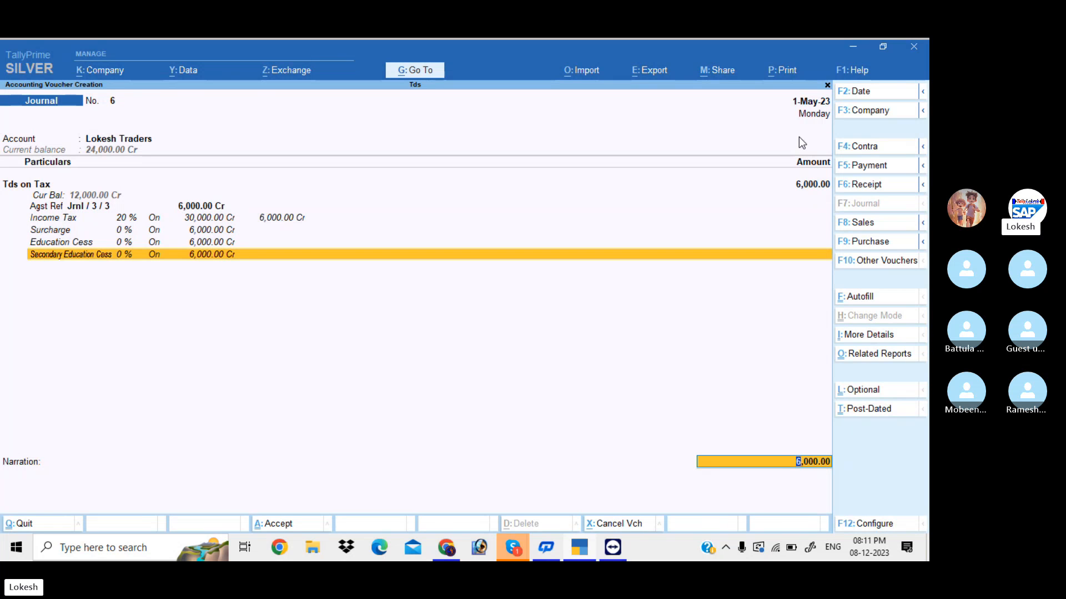
key(Return)
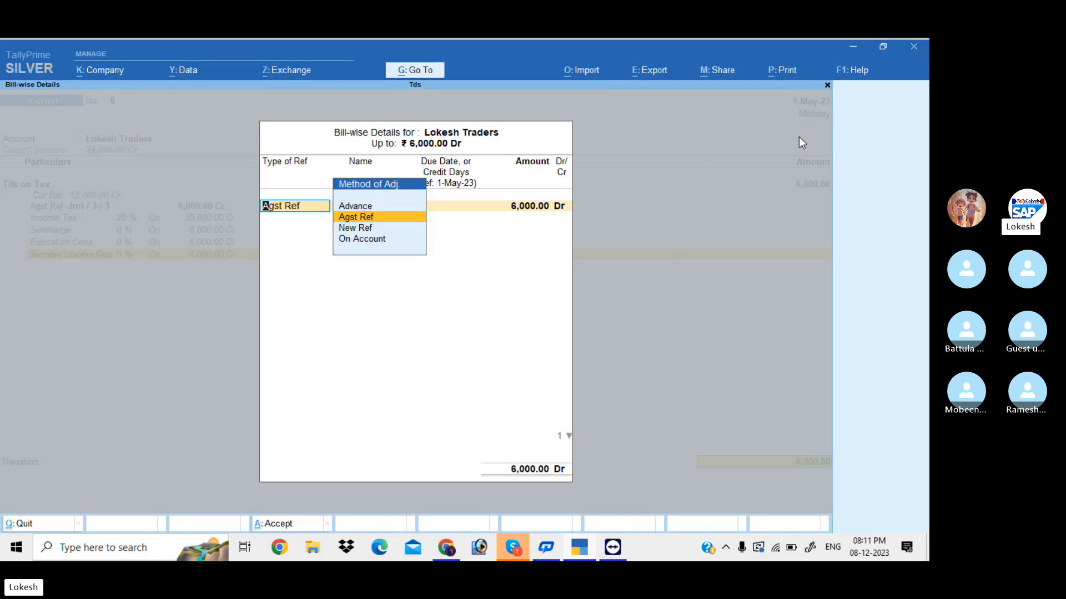
key(Return)
key(Return)
key(Return)
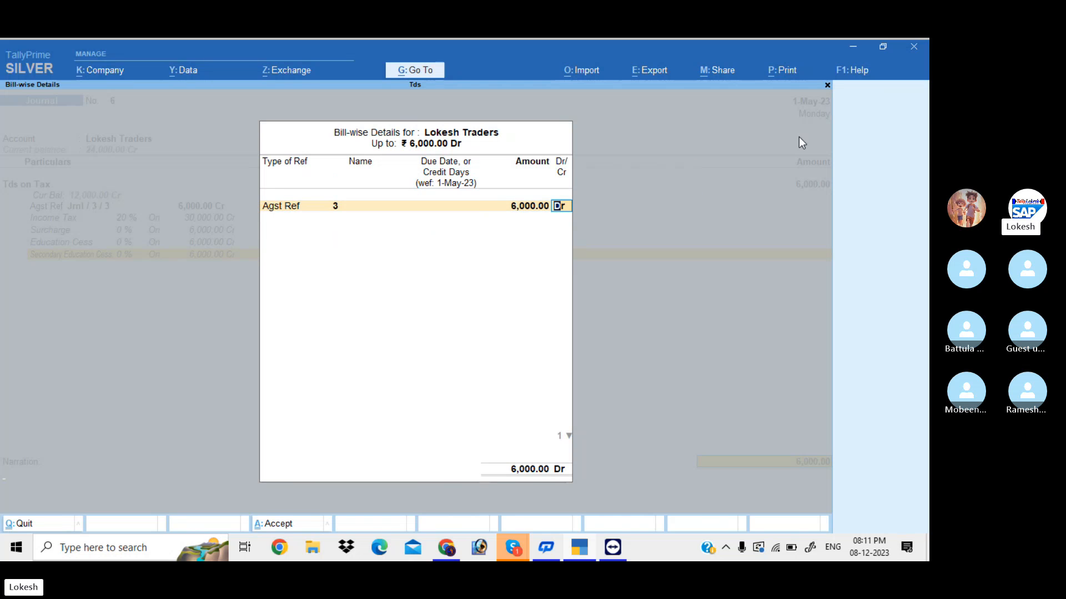
key(Return)
key(Return)
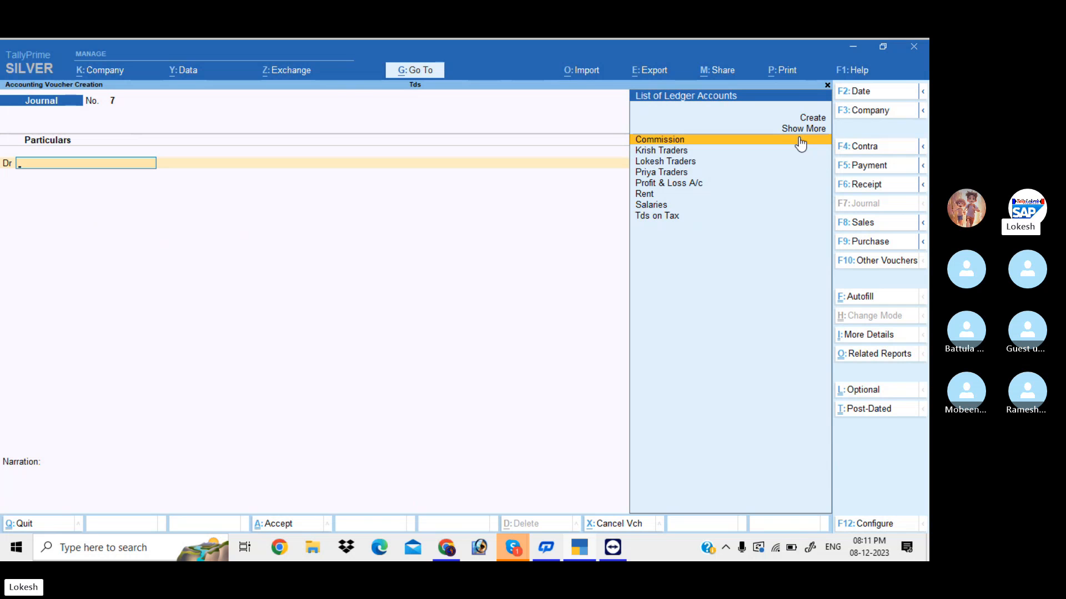
Step: Leave voucher creation and open Display More Reports from the Gateway of Tally
key(Escape)
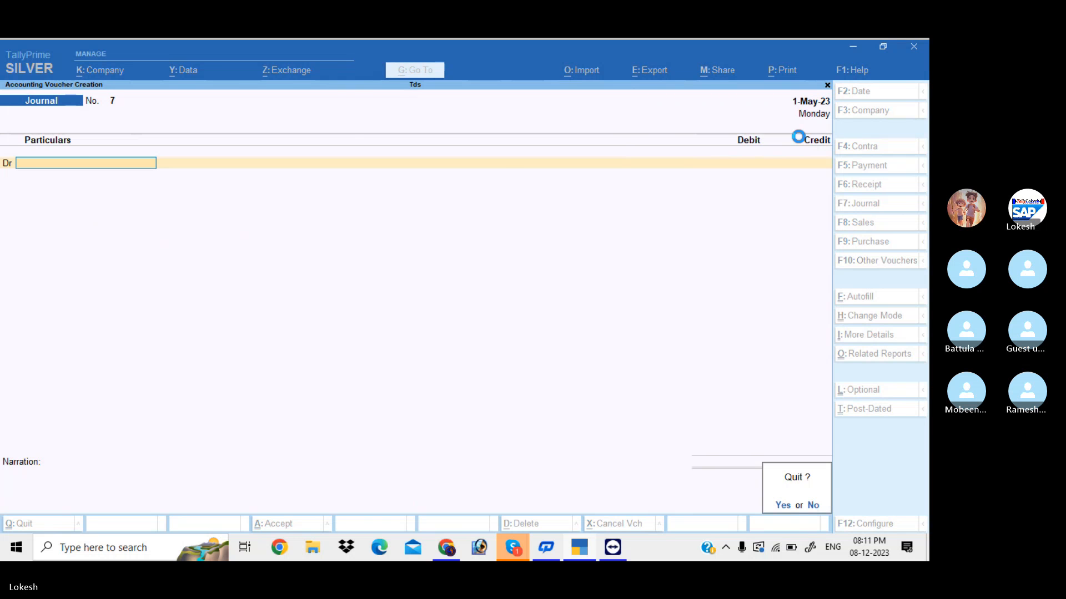
key(Return)
key(Down)
key(Down)
key(Down)
key(Down)
key(Down)
key(Down)
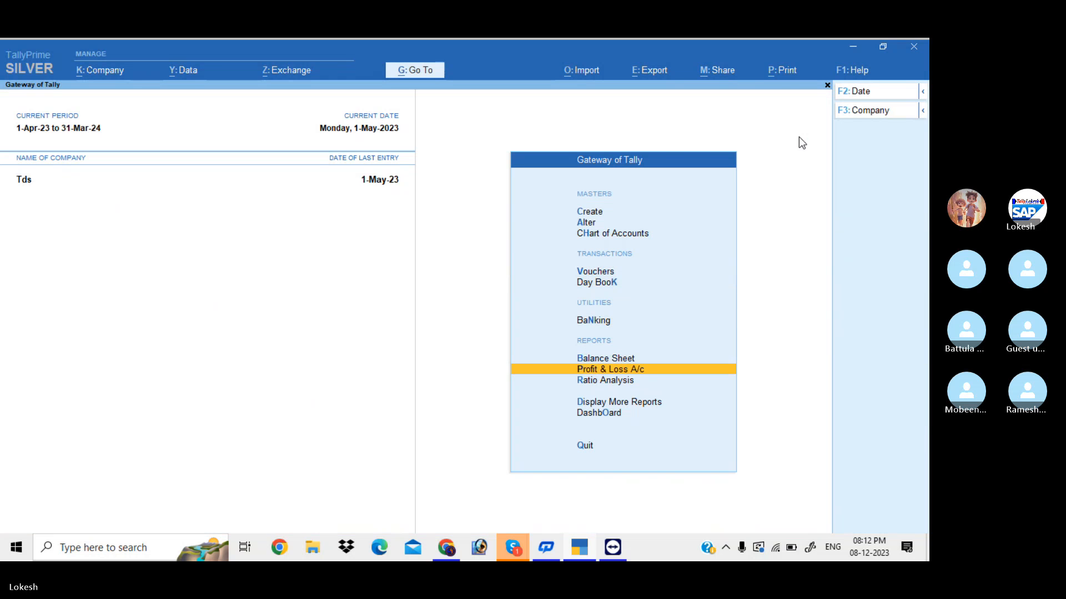
key(Return)
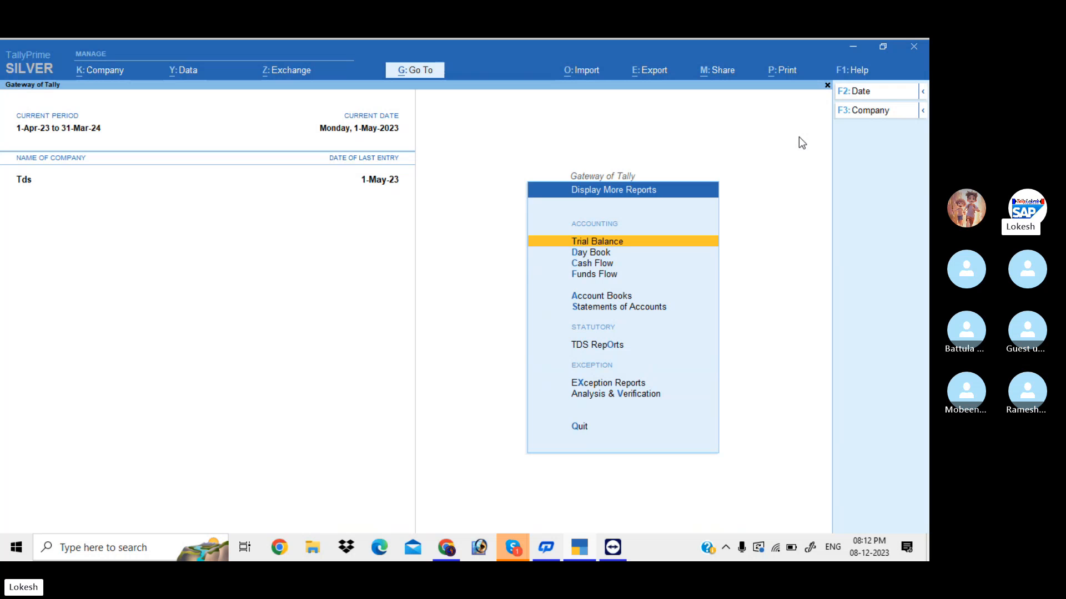
Step: Open the TDS Outstandings report and examine the pending TDS for Commission, Rent and Salaries
key(Down)
key(Down)
key(Down)
key(Down)
key(Down)
key(Down)
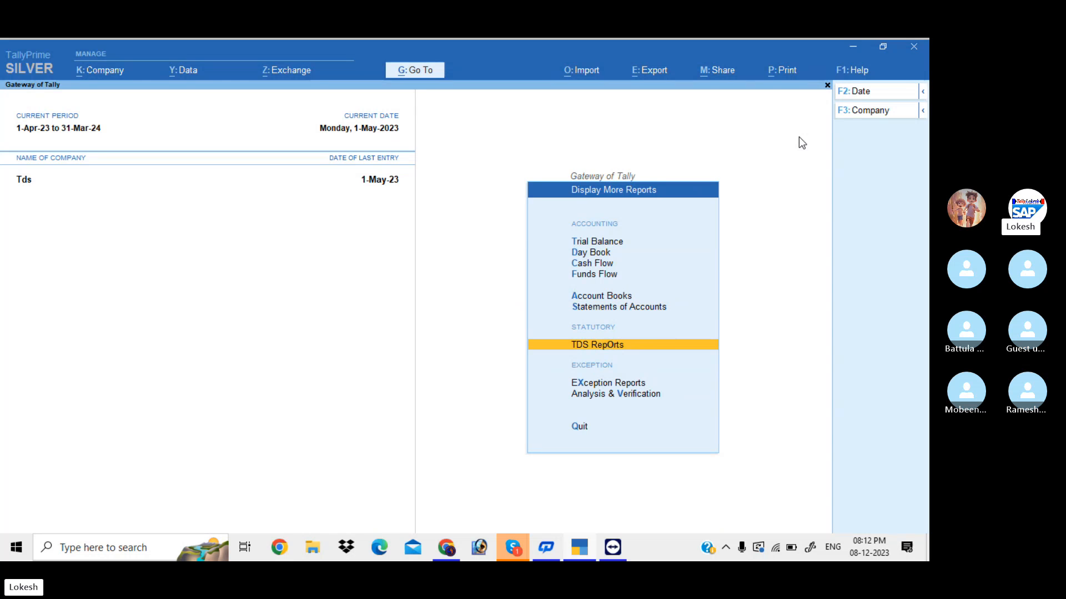
key(Return)
key(Down)
key(Down)
key(Down)
key(Down)
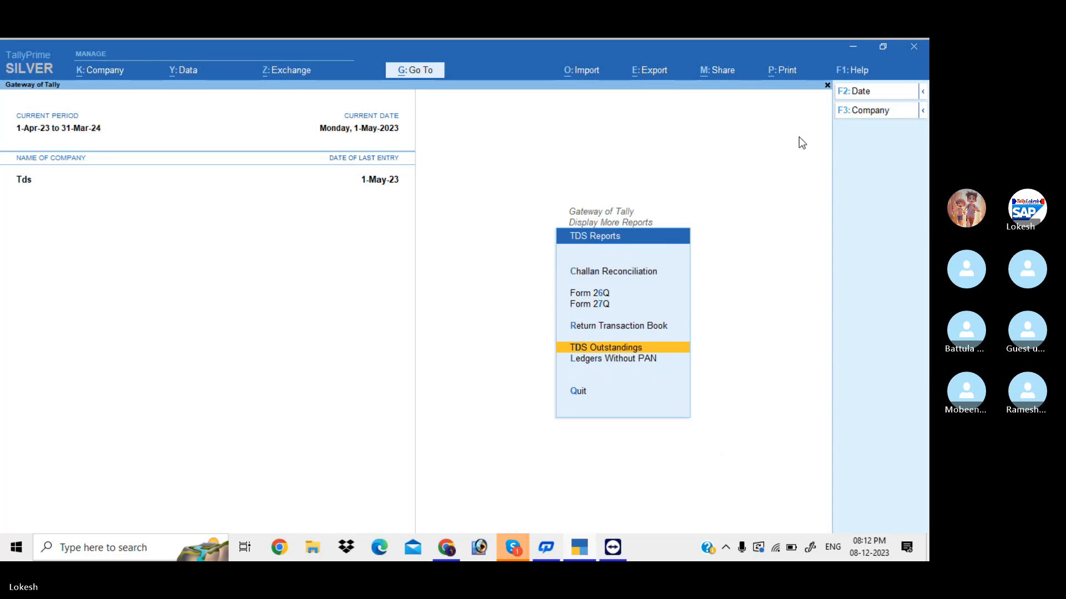
key(Return)
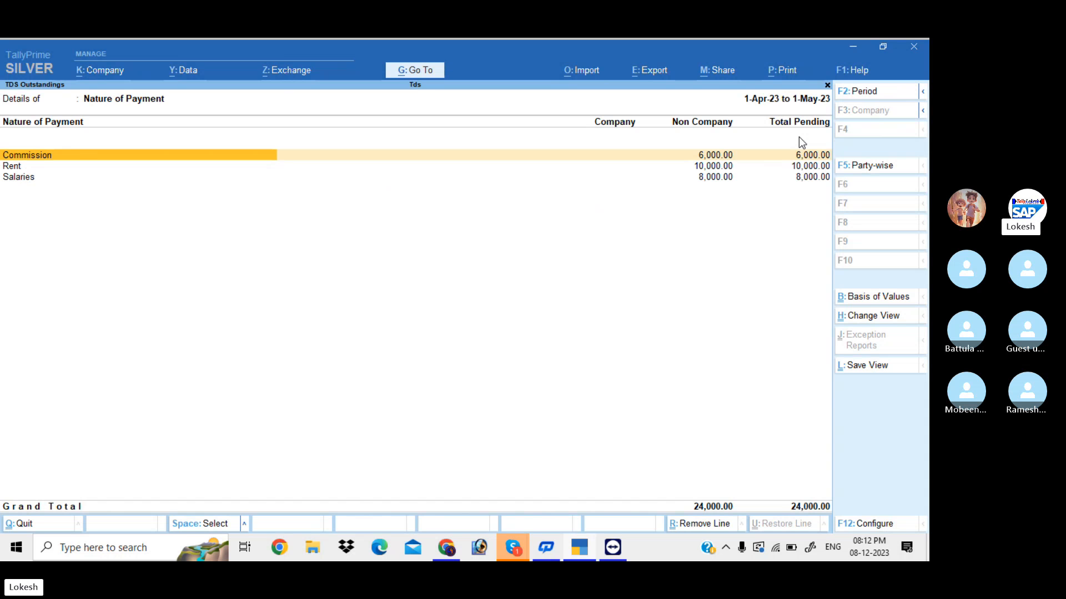
key(Down)
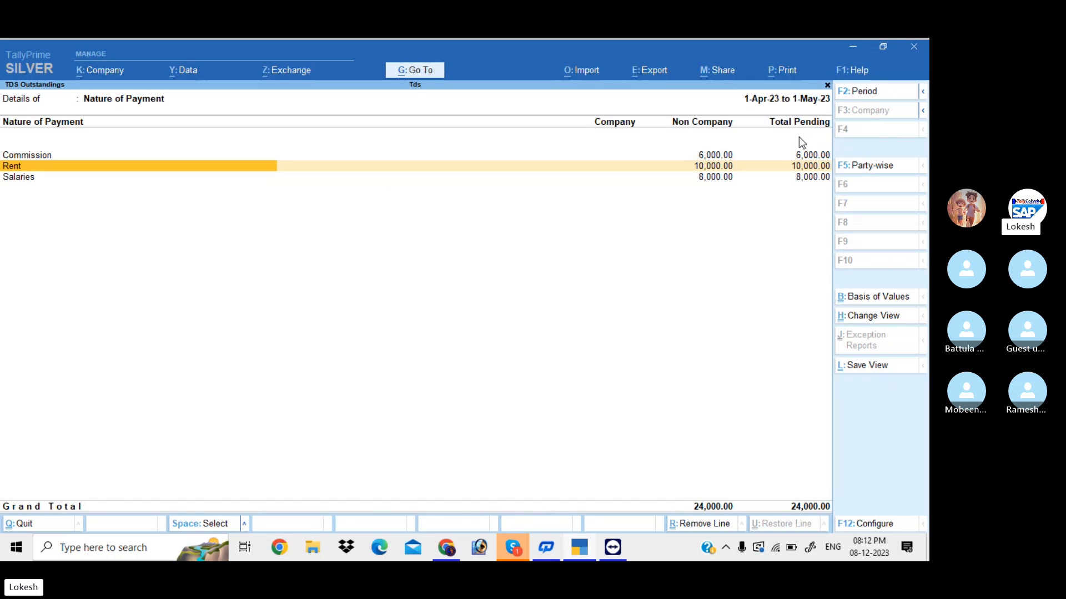
key(Down)
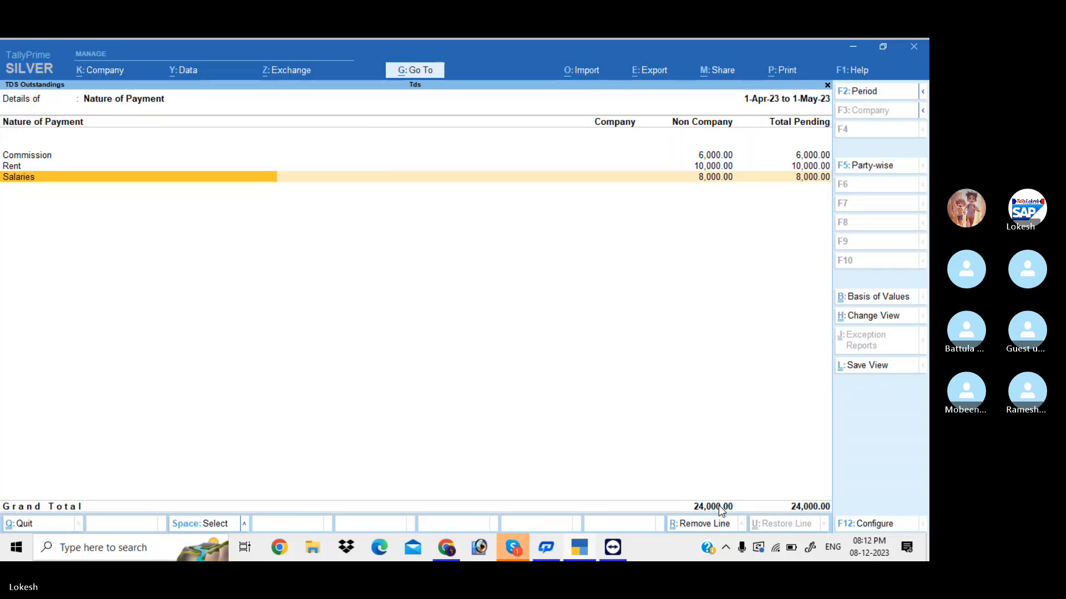
Step: Open the Payables outstandings under Statements of Accounts and examine the pending bills of the three parties
key(Escape)
key(Up)
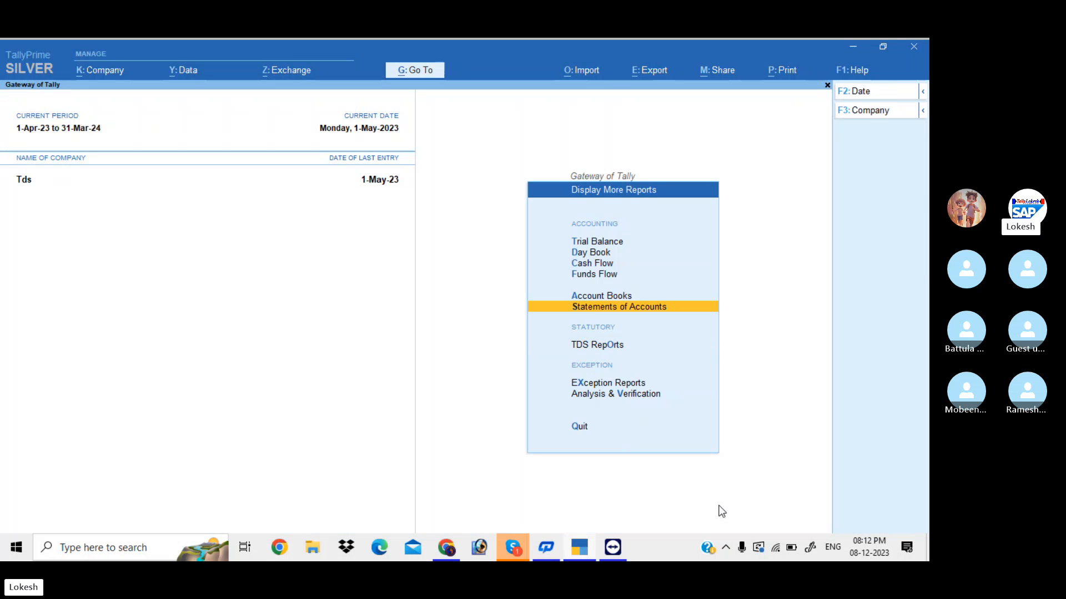
key(Return)
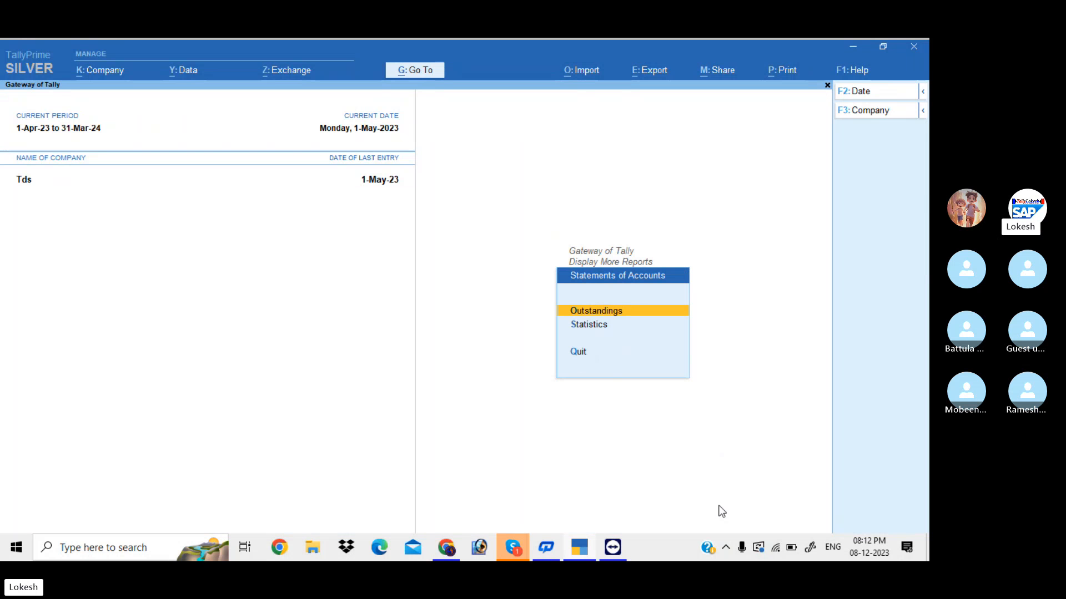
key(Return)
key(Down)
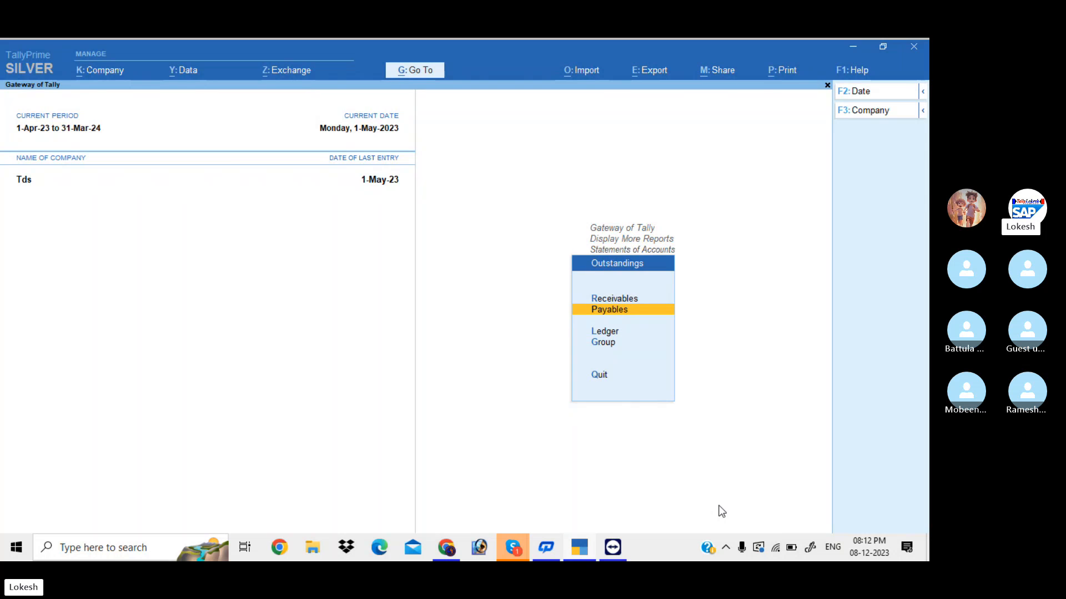
key(Return)
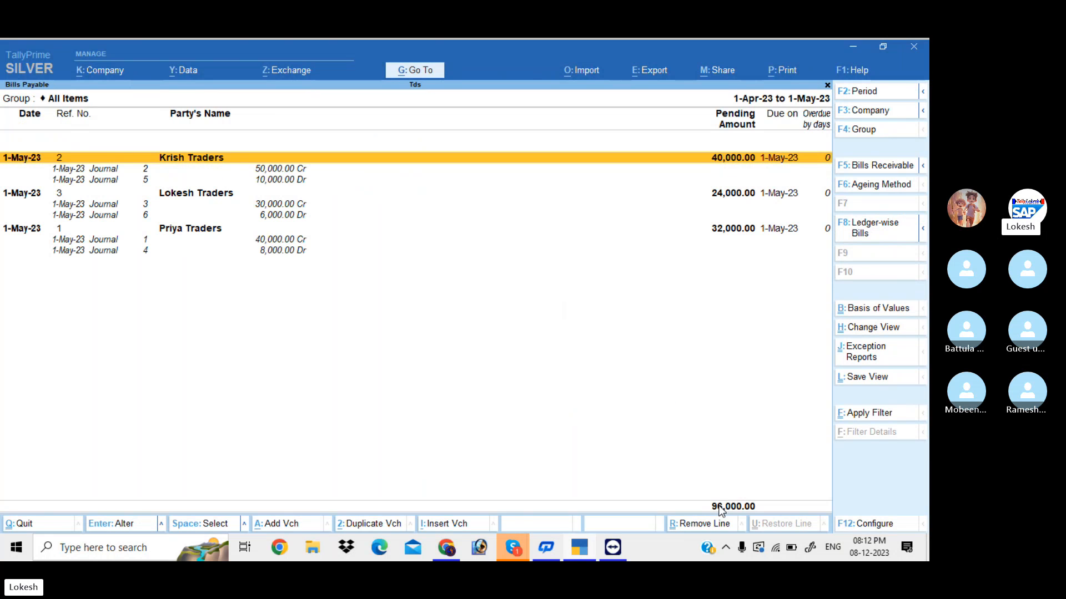
key(Down)
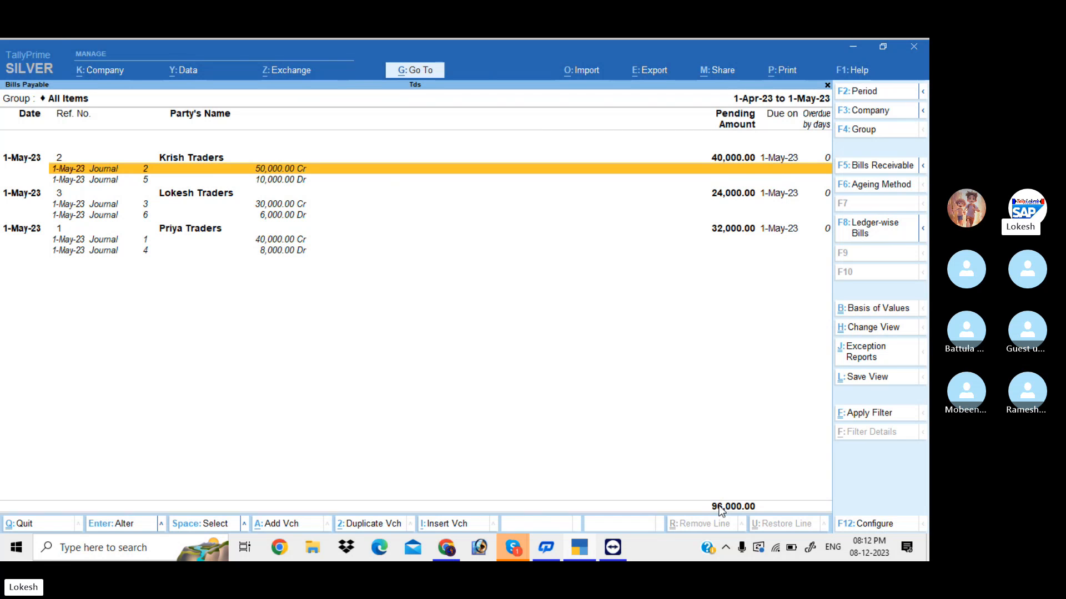
Step: Examine the journal entries behind the pending bills of Krish Traders, Lokesh Traders and Priya Traders, and return to the Gateway of Tally
key(Down)
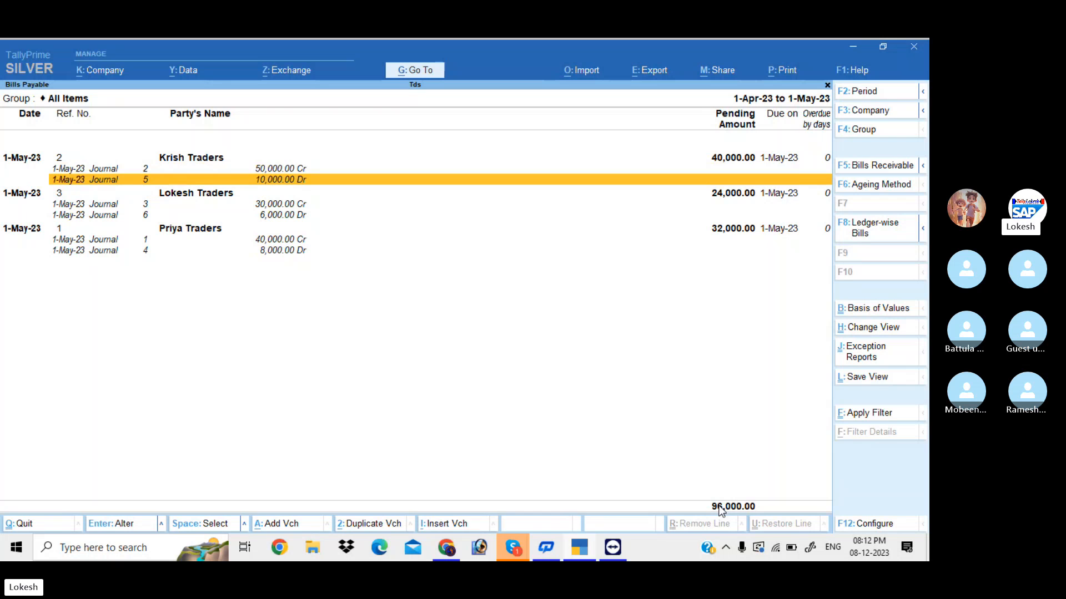
key(Up)
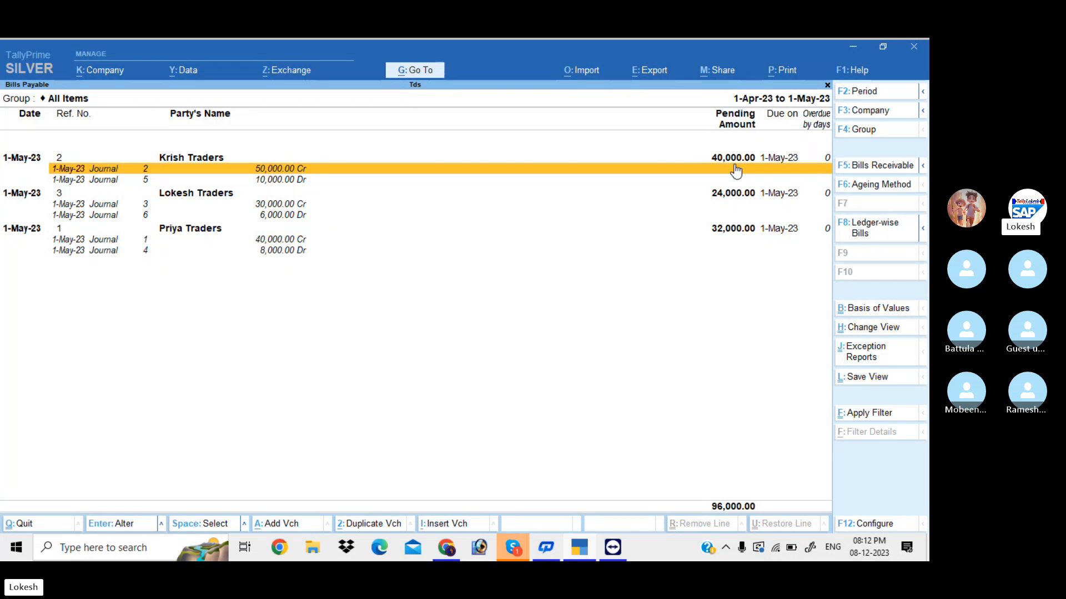
key(Down)
key(Down)
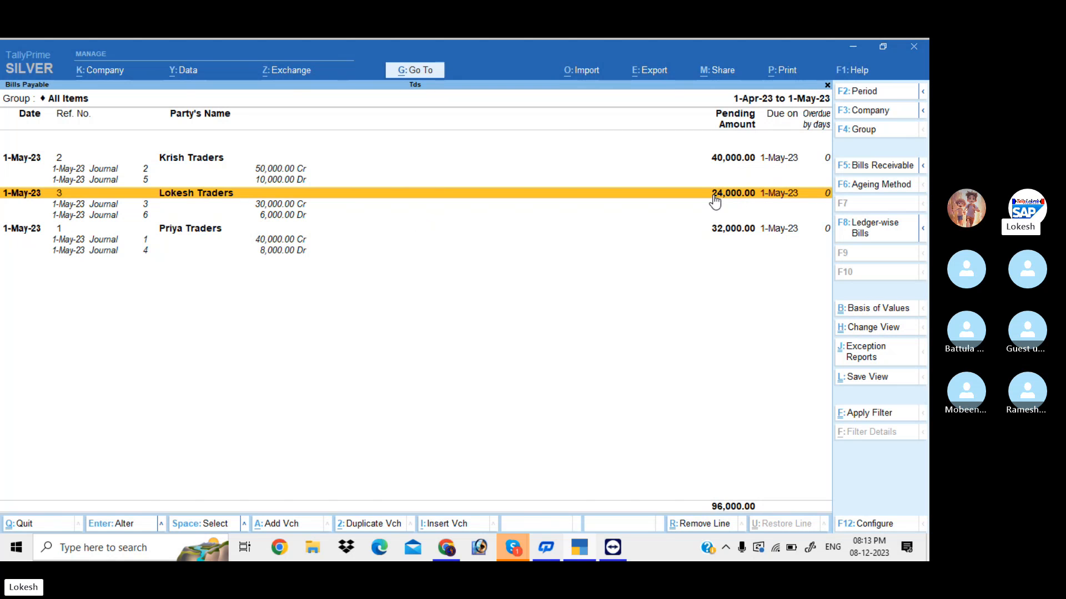
key(Down)
key(Down)
key(Down)
key(Down)
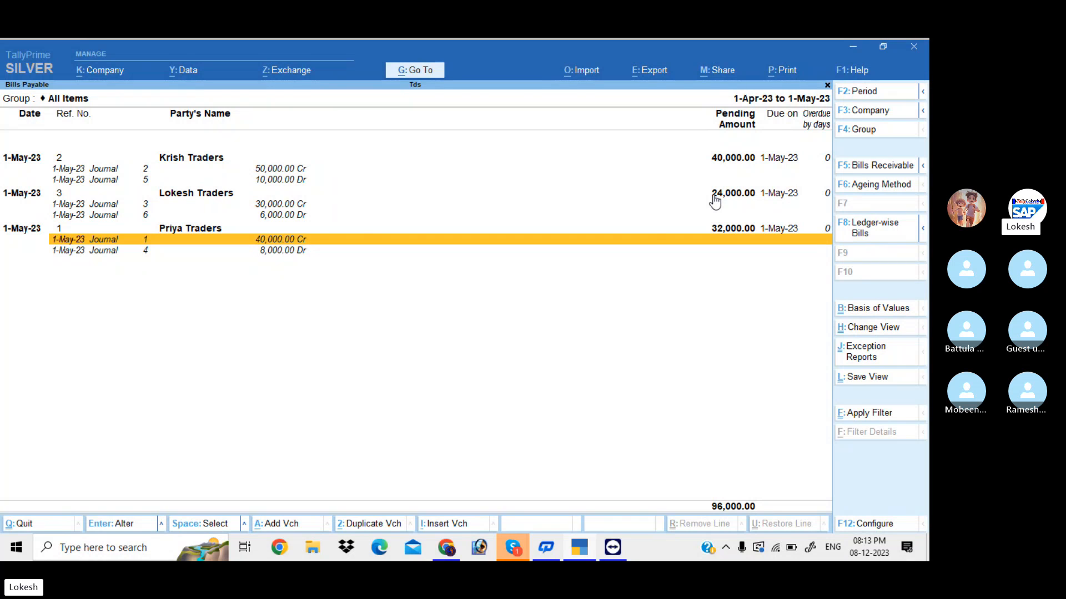
key(Escape)
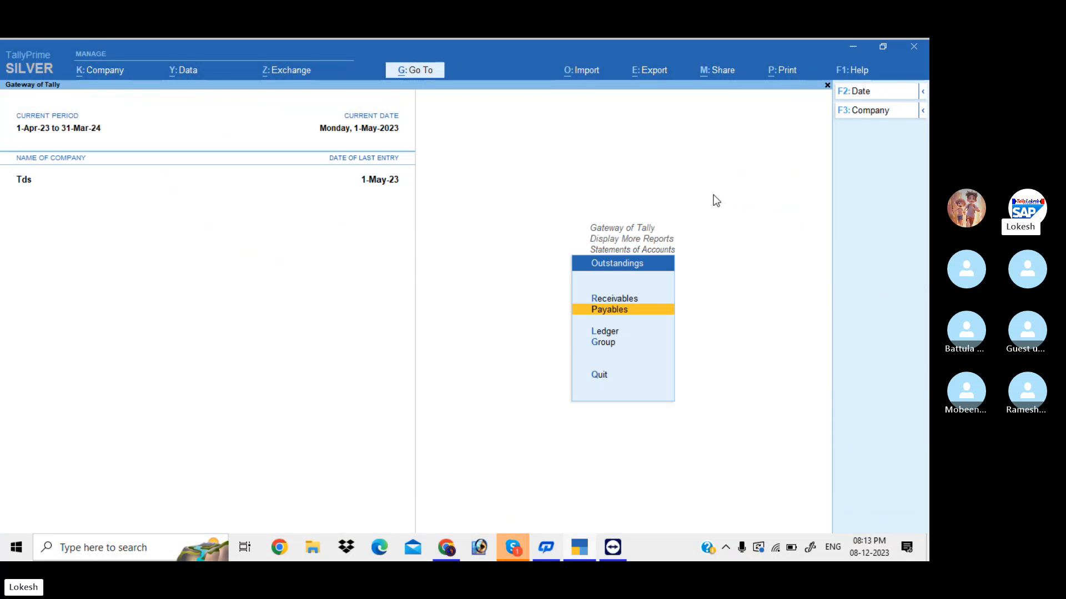
key(Escape)
key(Escape)
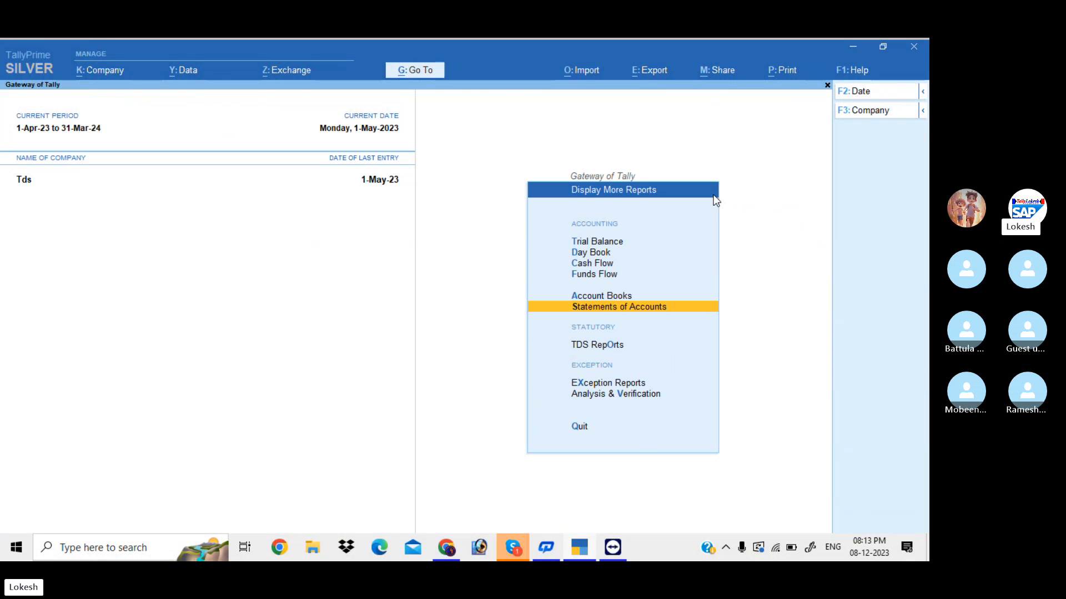
key(Escape)
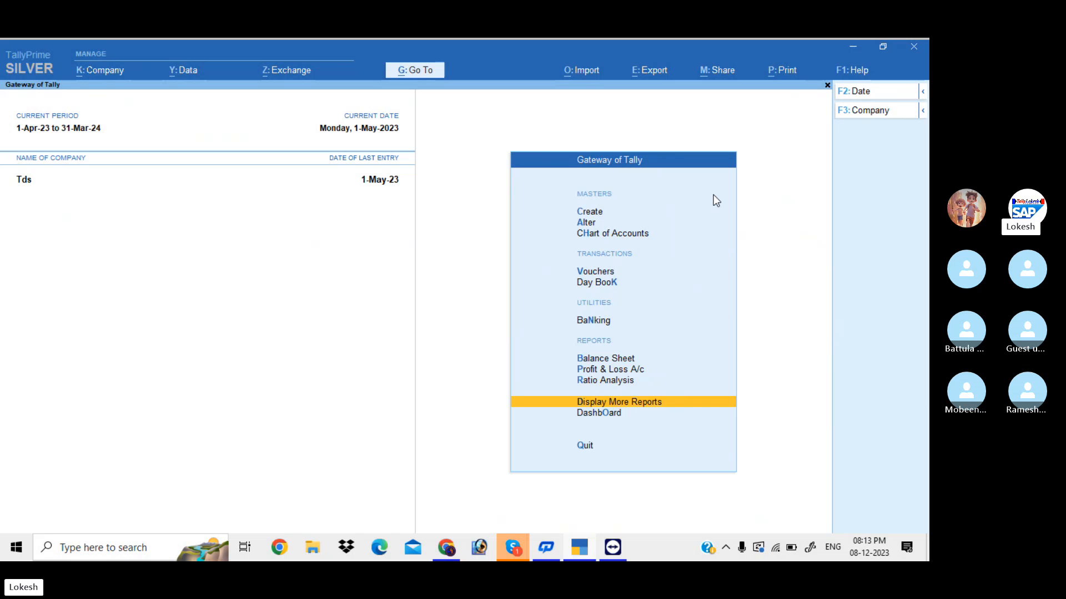
Step: Start a new Payment voucher from the Gateway of Tally
key(Up)
key(Up)
key(Up)
key(Up)
key(Up)
key(Up)
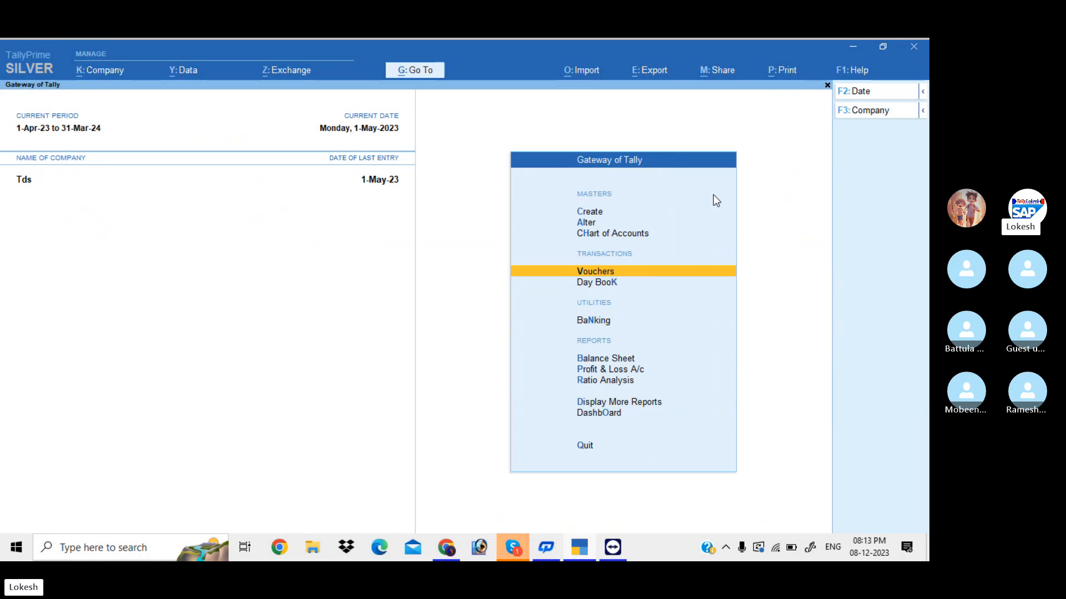
key(Return)
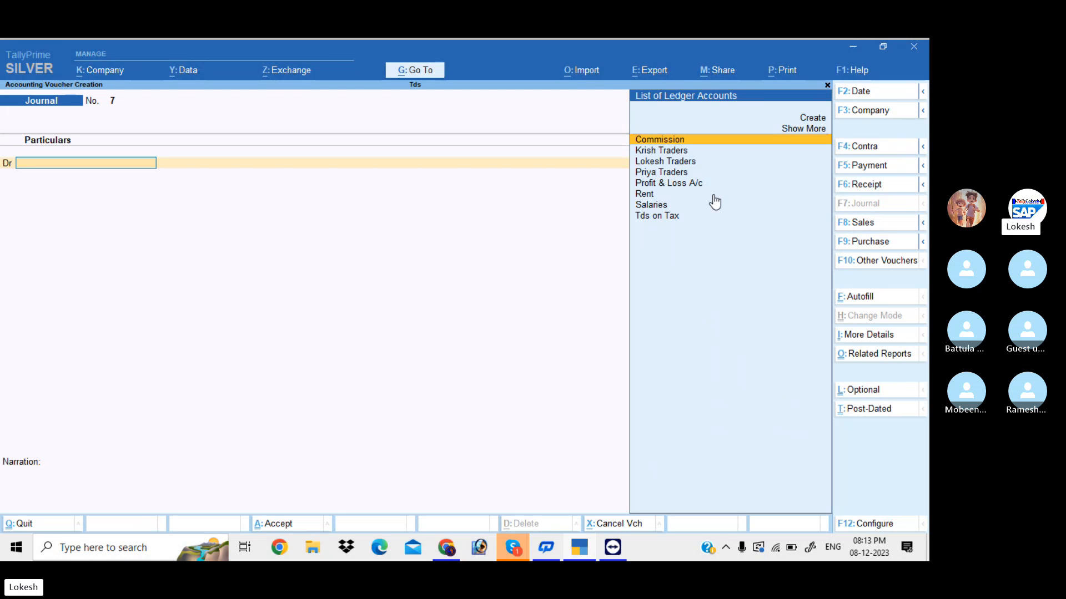
click(888, 169)
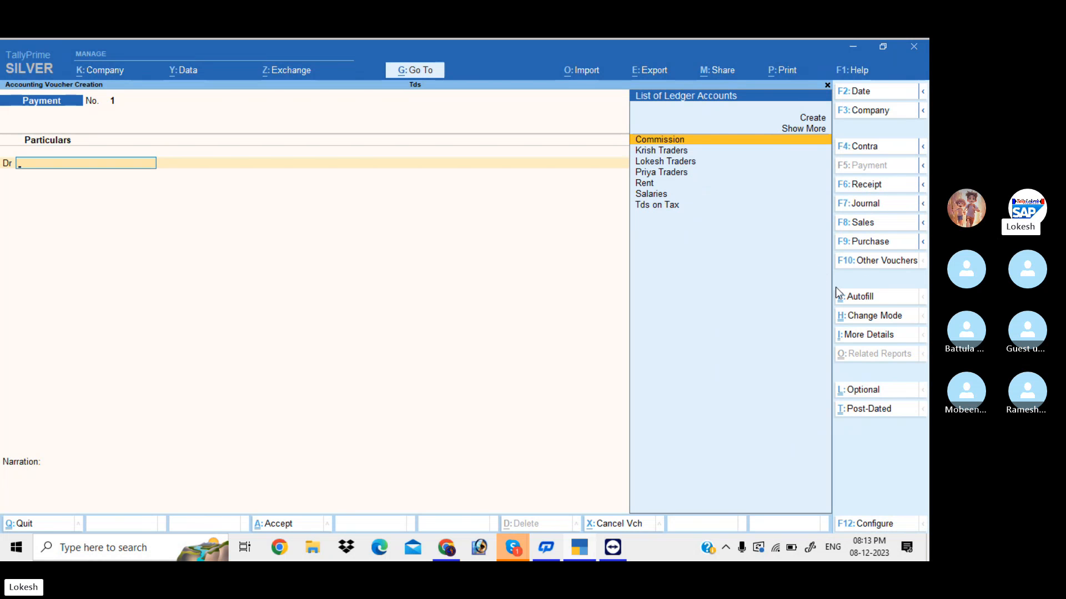
Step: Autofill the payment as a TDS Stat Payment for the period 1-May-23 to 31-May-23, with deductions till 1-5-2023
click(858, 302)
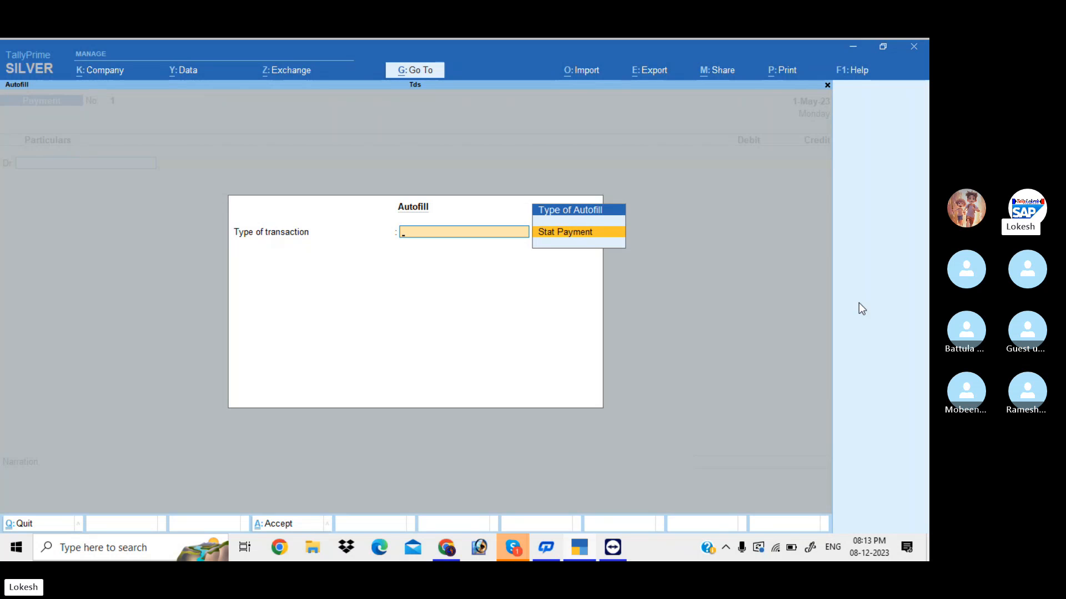
key(Return)
text(1-5)
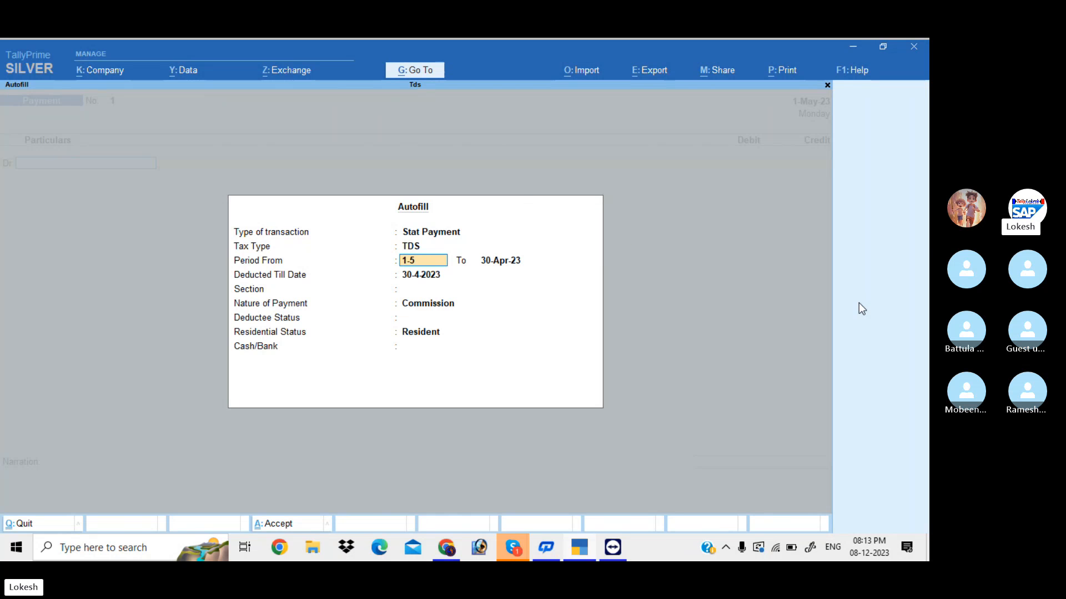
key(Return)
text(31-5)
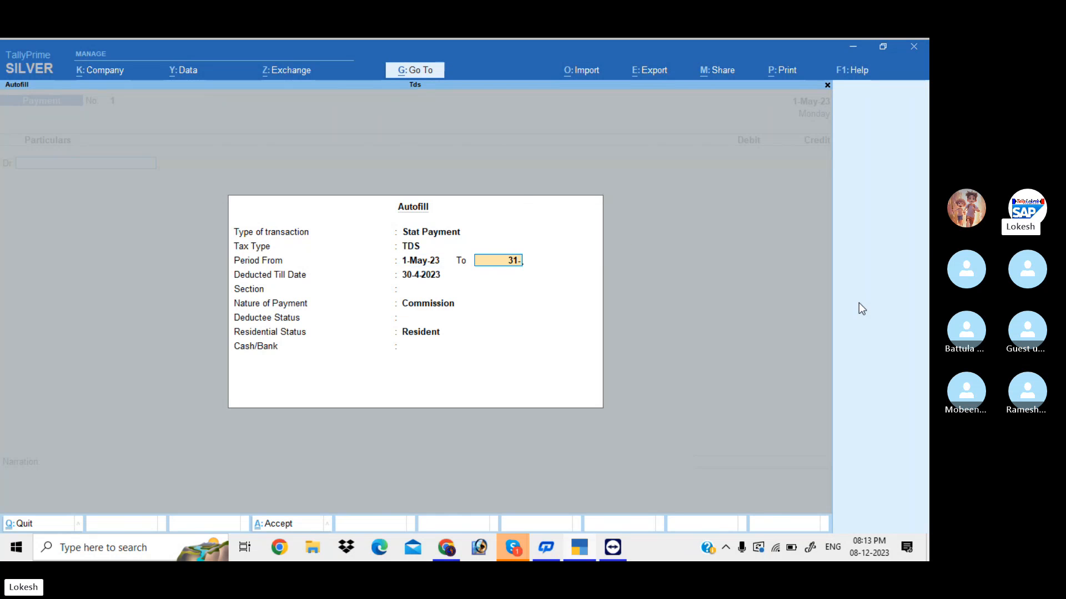
key(Return)
text(1-5)
key(Return)
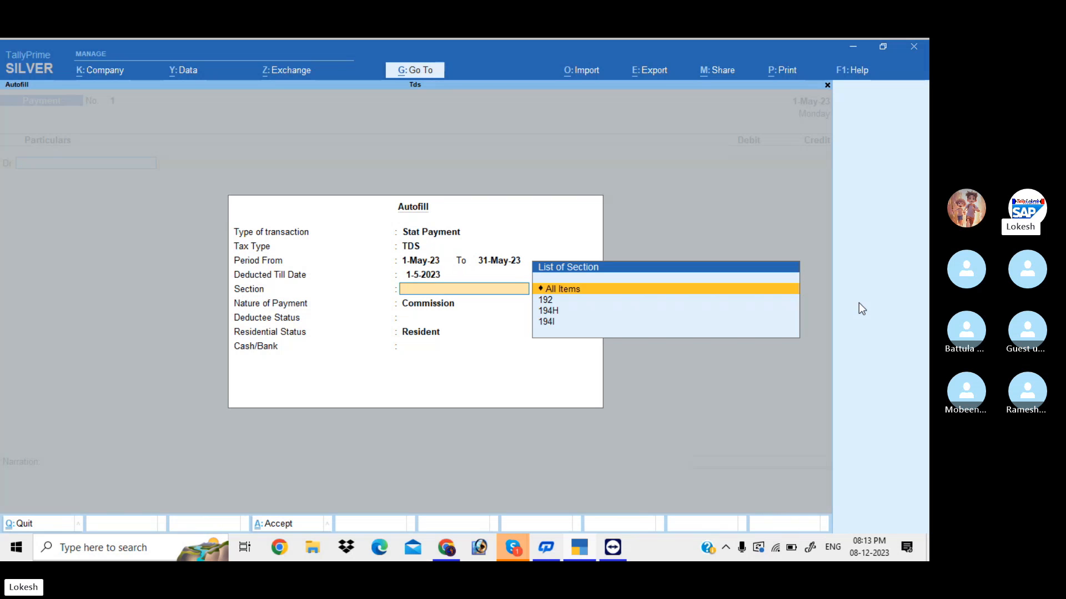
Step: Set Section, Nature of Payment, Deductee Status and Residential Status to All Items, pay from Cash, and save the payment voucher
key(Return)
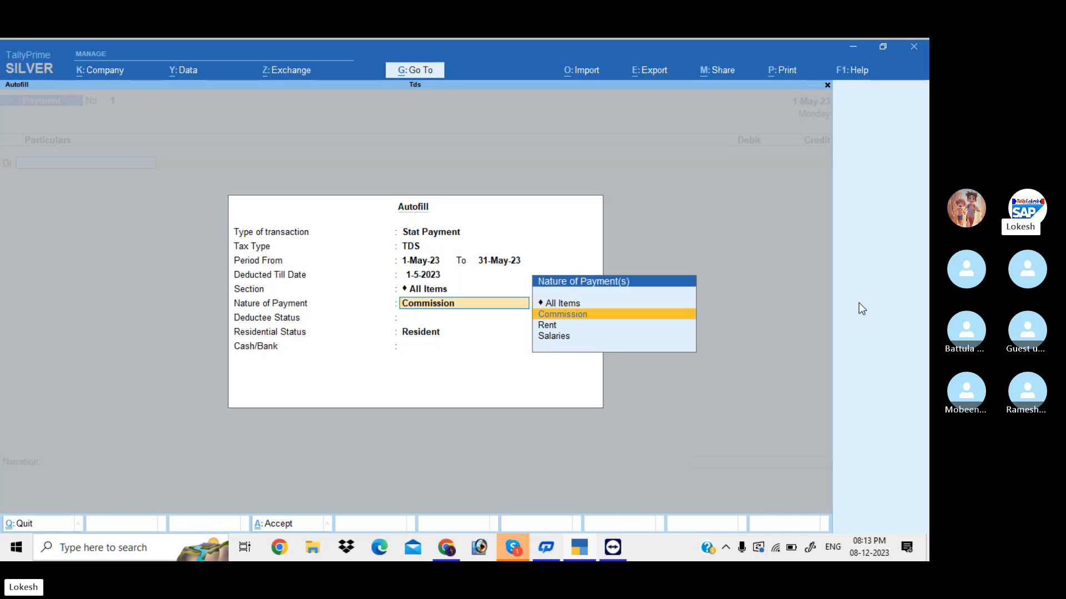
key(Up)
key(Return)
key(Return)
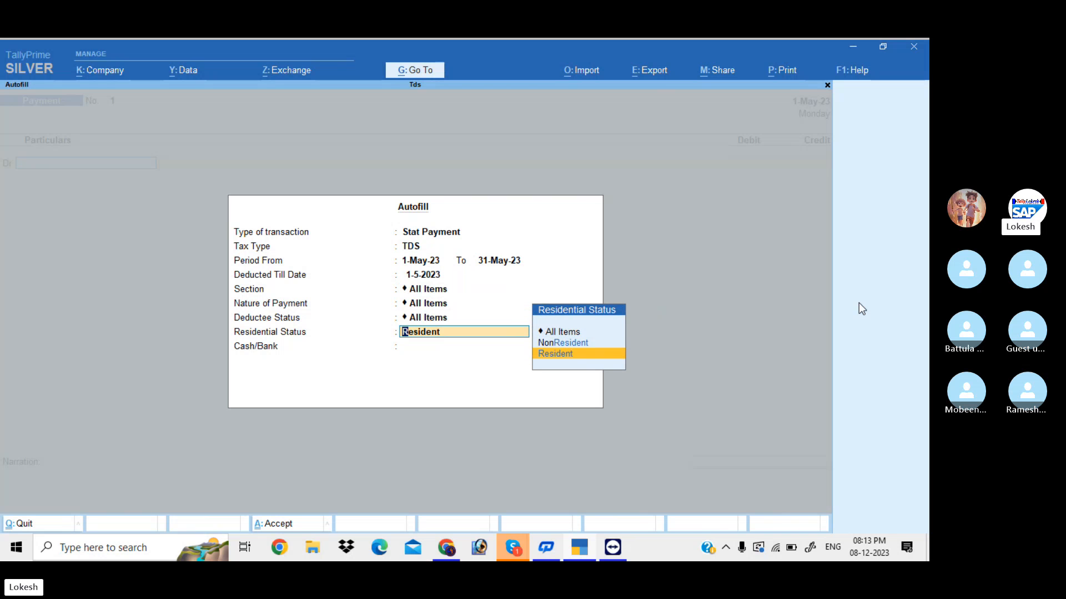
key(Up)
key(Up)
key(Return)
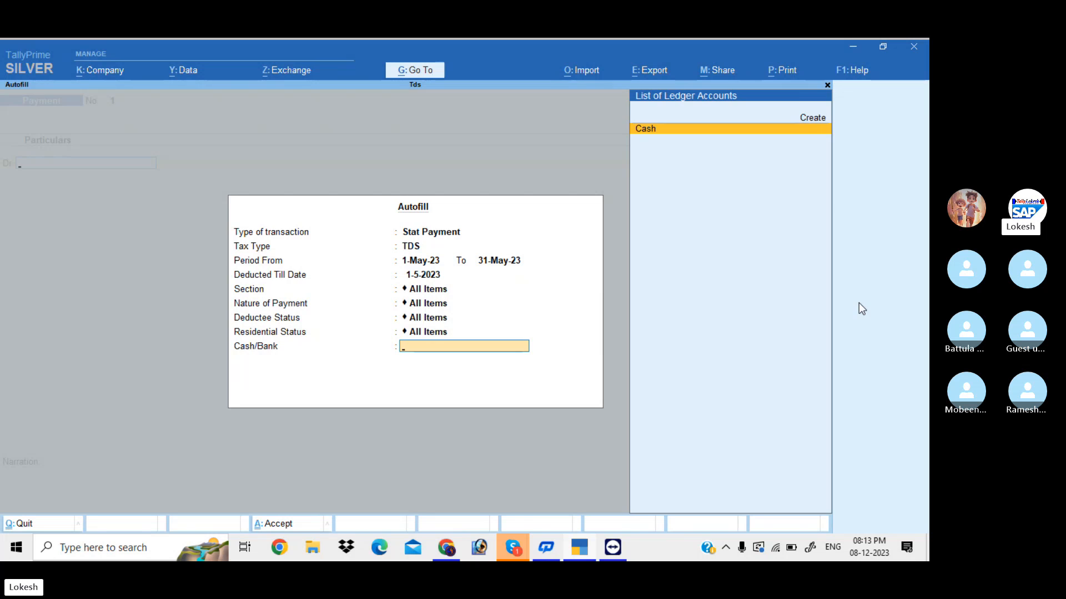
key(Return)
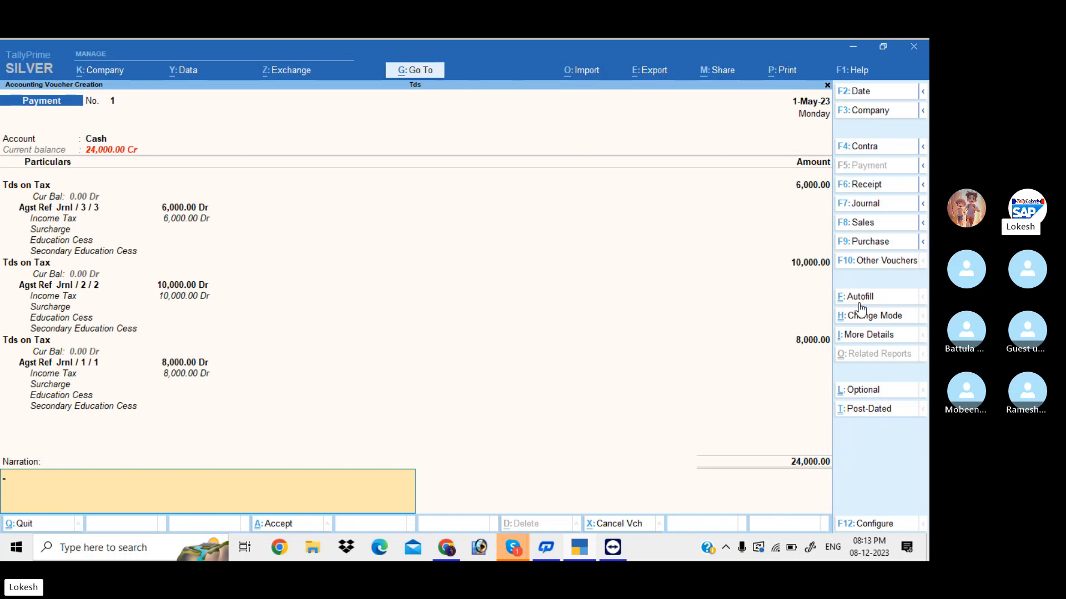
key(Return)
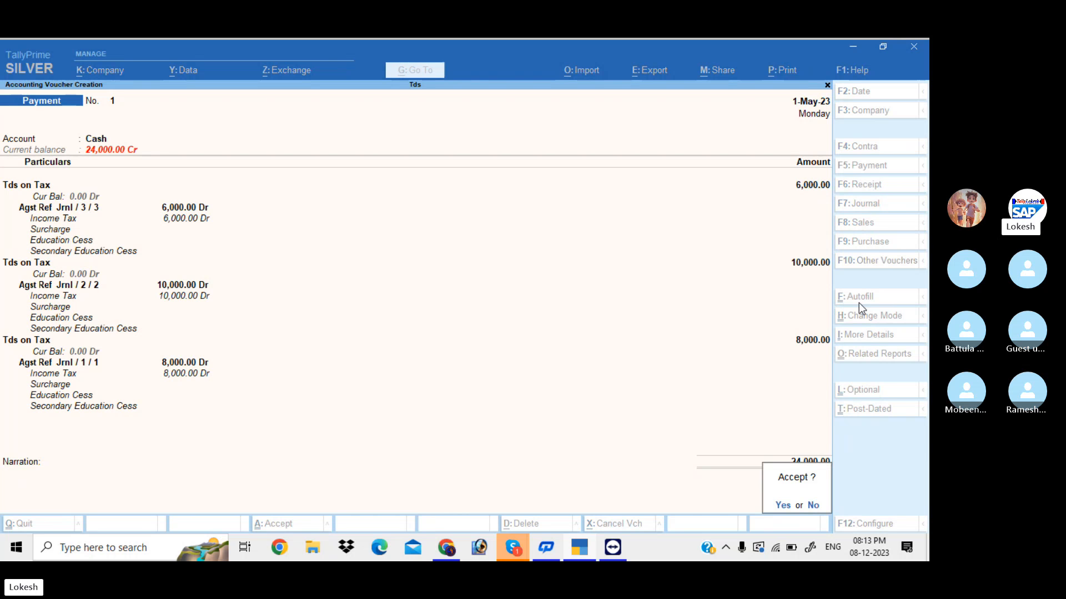
key(y)
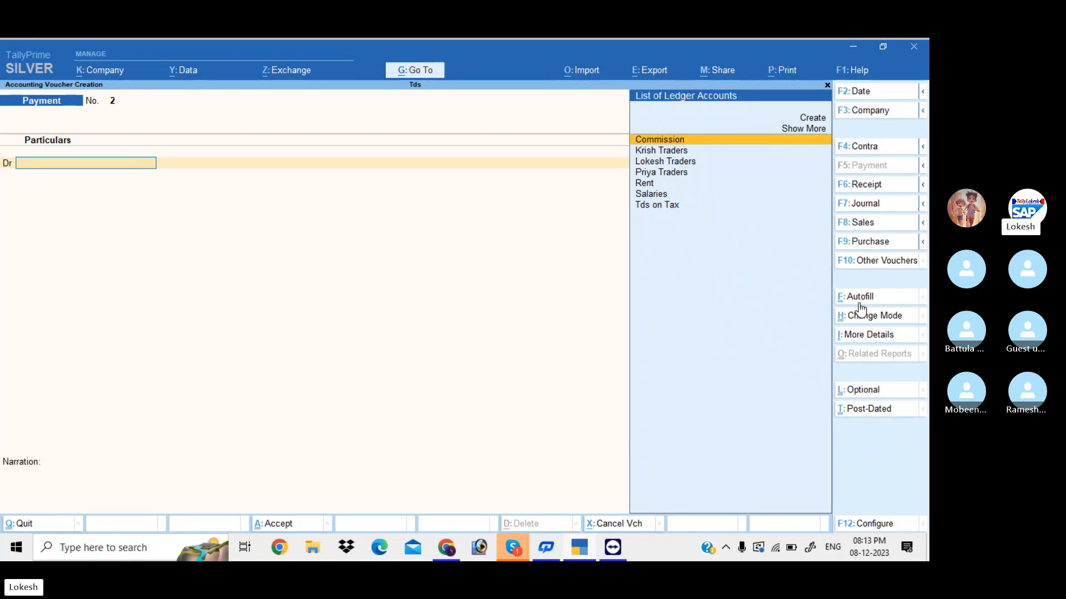
Step: Quit the blank payment voucher and open Display More Reports from the Gateway of Tally
key(Escape)
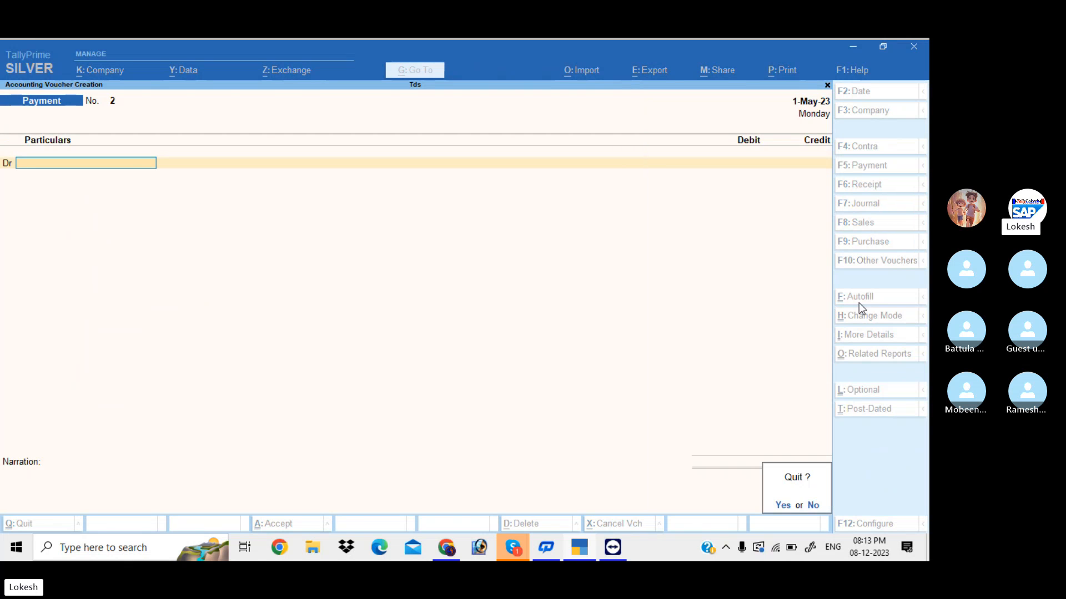
key(y)
key(Down)
key(Down)
key(Down)
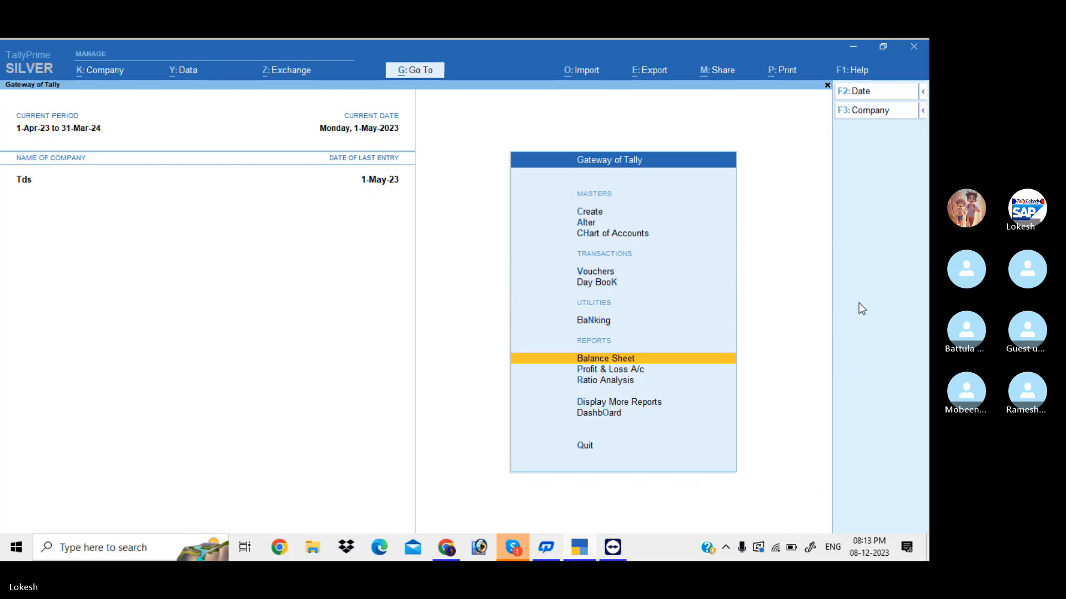
key(Down)
key(Down)
key(Down)
key(Return)
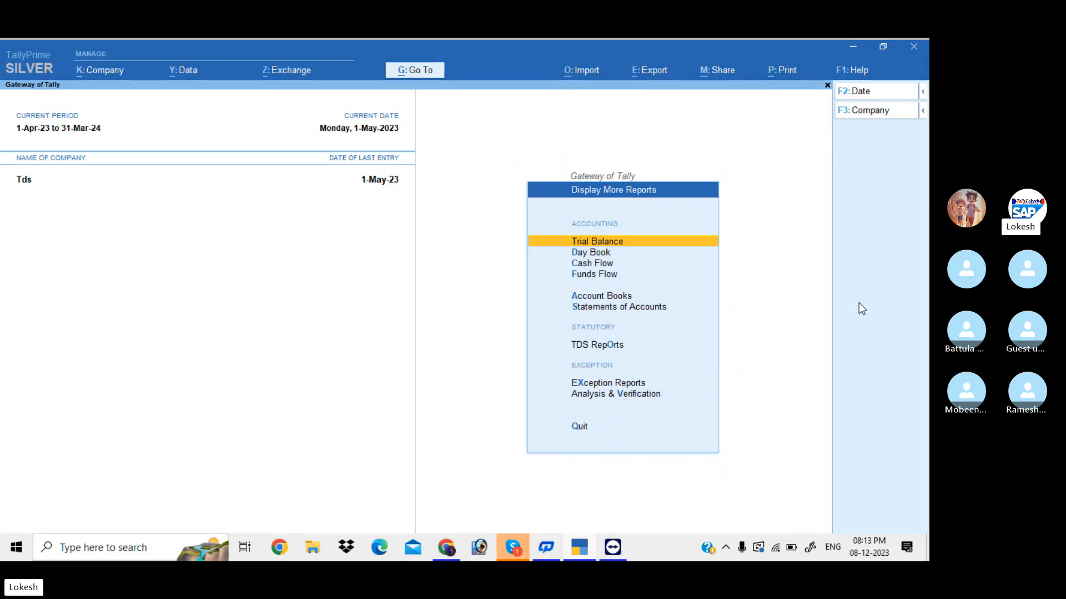
Step: Open the TDS Outstandings report, check it for pending TDS, and return to Display More Reports
key(Down)
key(Down)
key(Down)
key(Down)
key(Down)
key(Down)
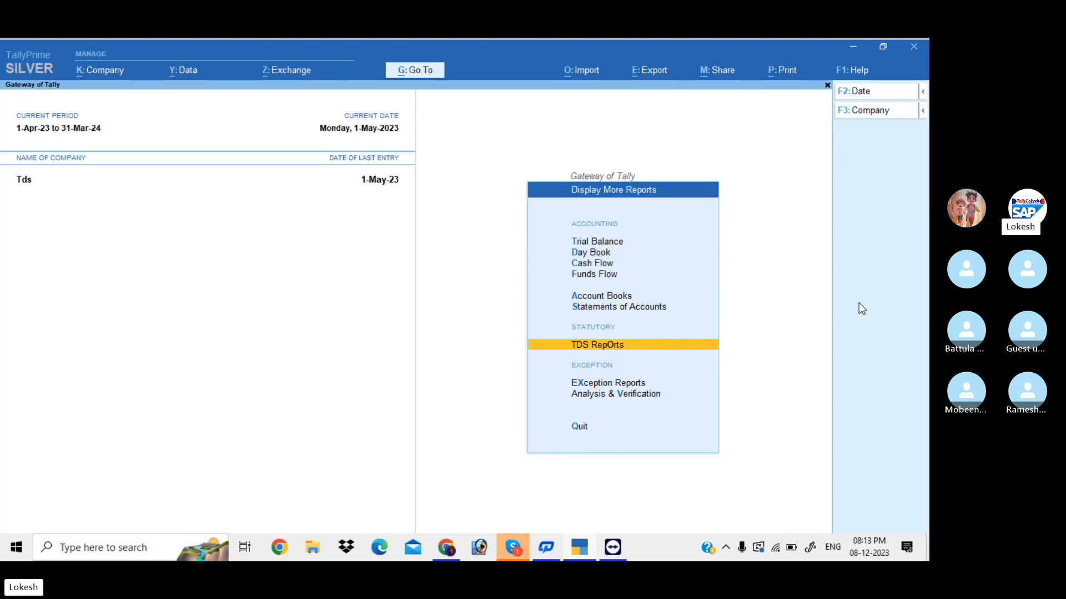
key(Return)
key(Down)
key(Down)
key(Down)
key(Down)
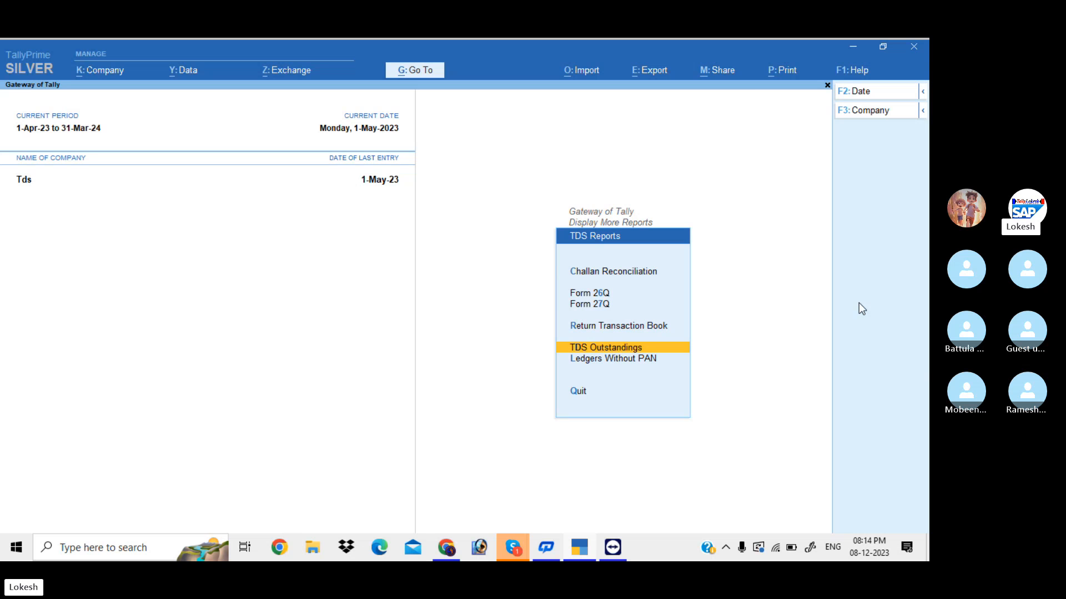
key(Return)
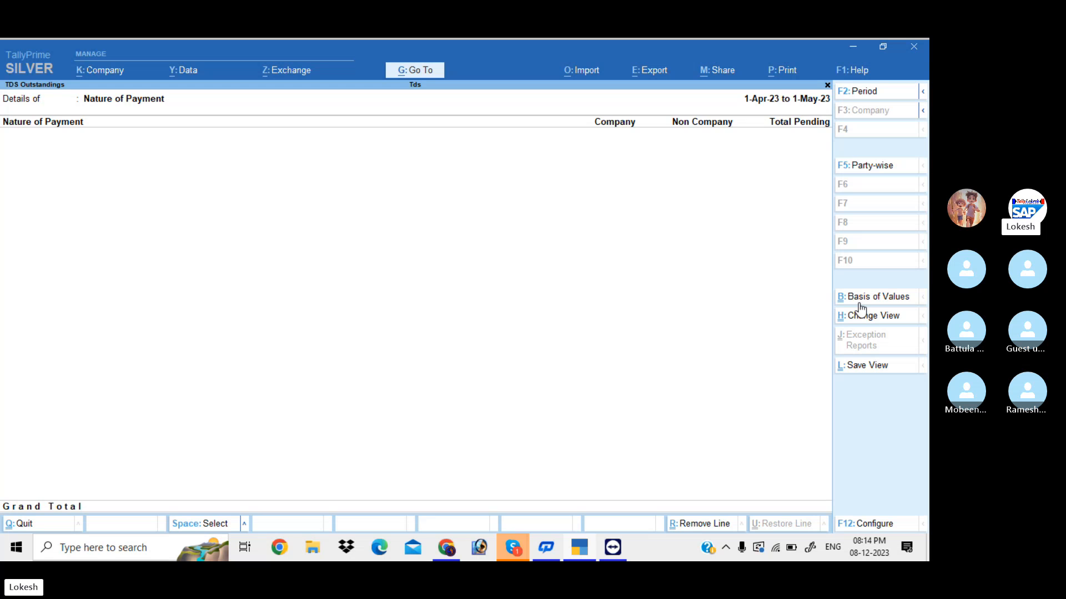
key(Escape)
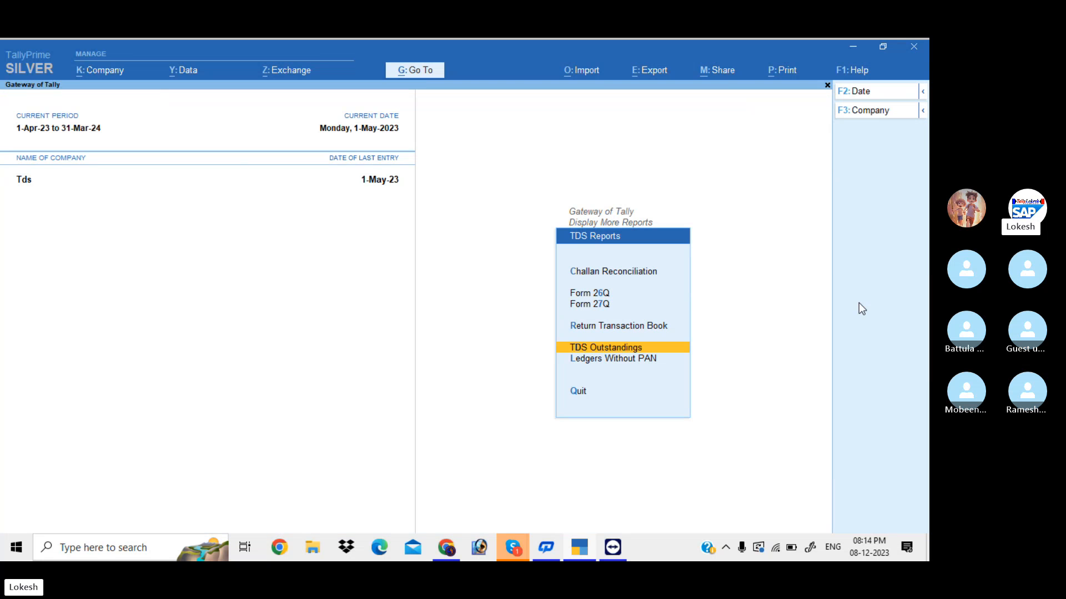
key(Escape)
Step: Review the Payables outstandings under Statements of Accounts in detailed view and return to the Gateway of Tally
key(Up)
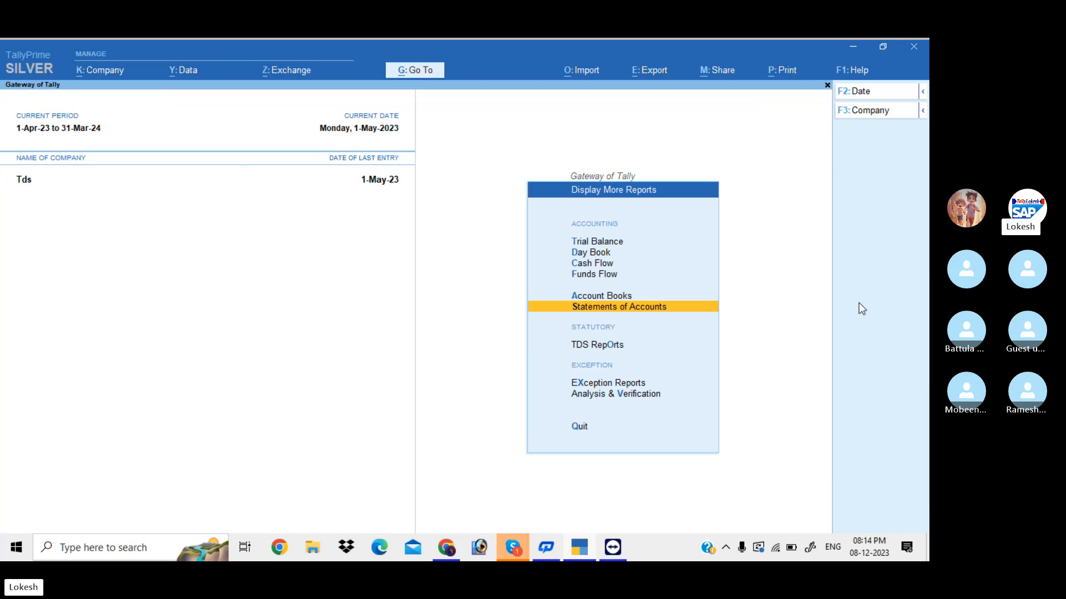
key(Return)
key(Return)
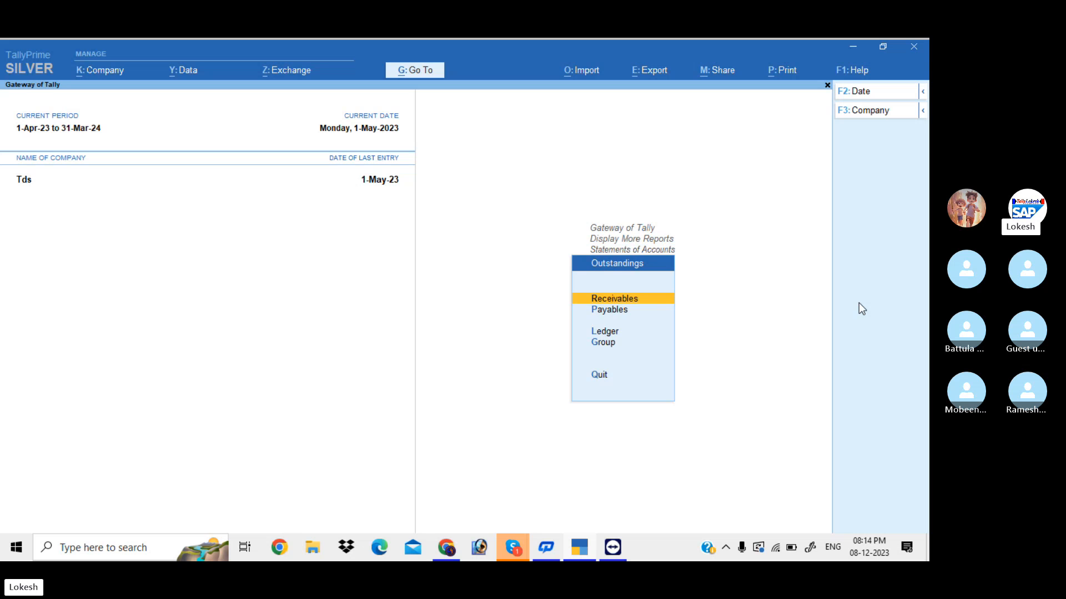
key(Down)
key(Return)
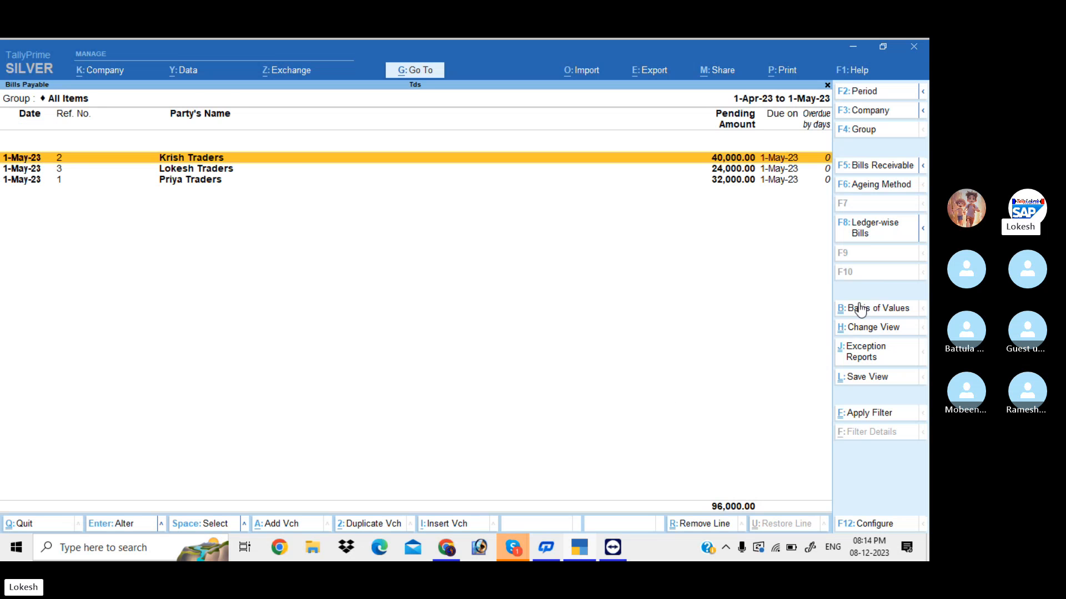
key(alt+F1)
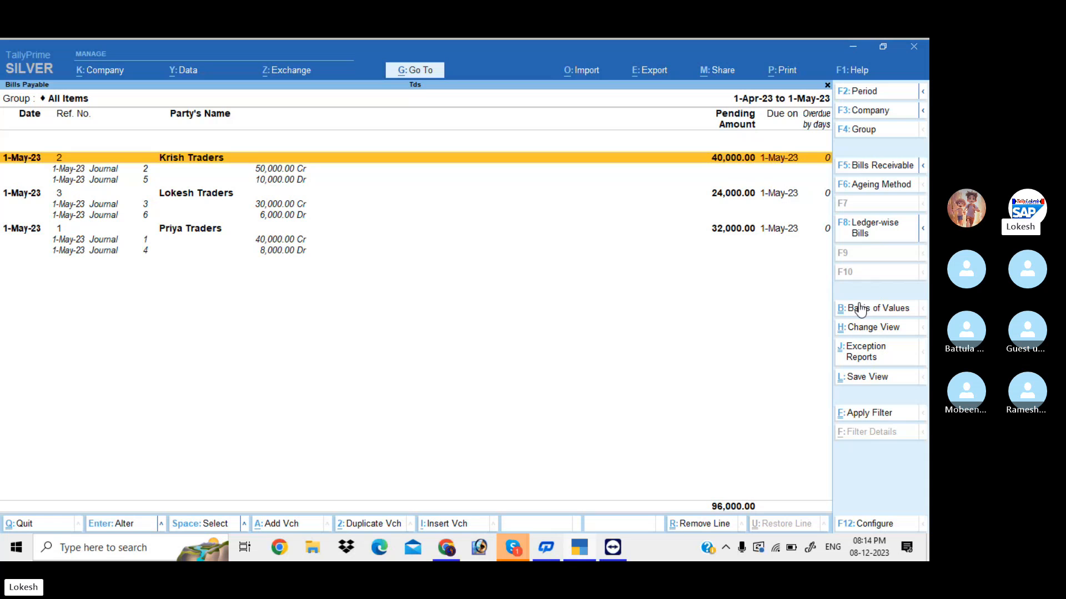
key(Escape)
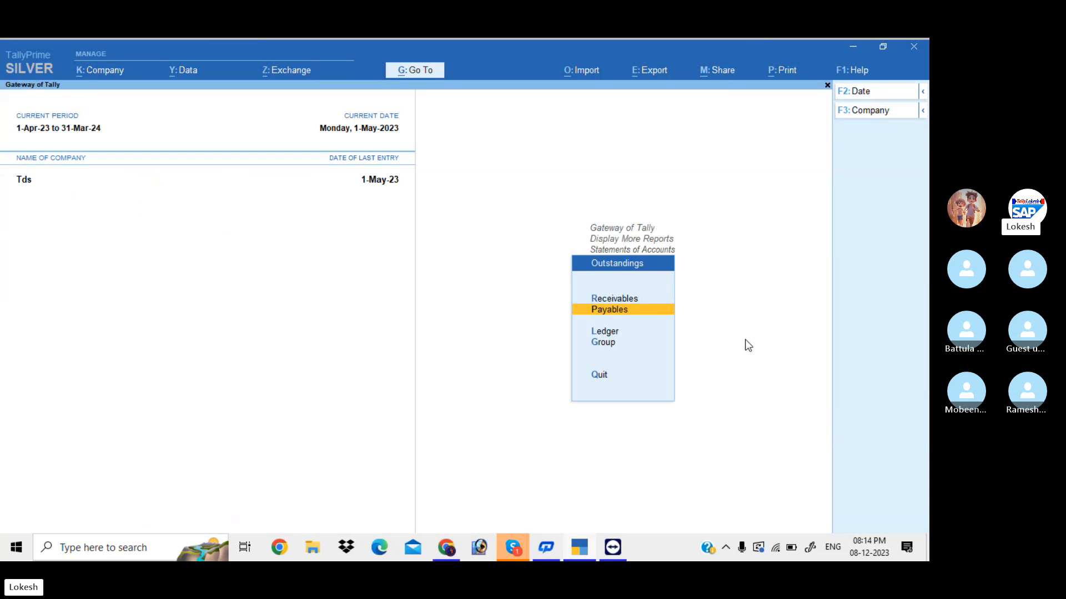
key(Escape)
key(Escape)
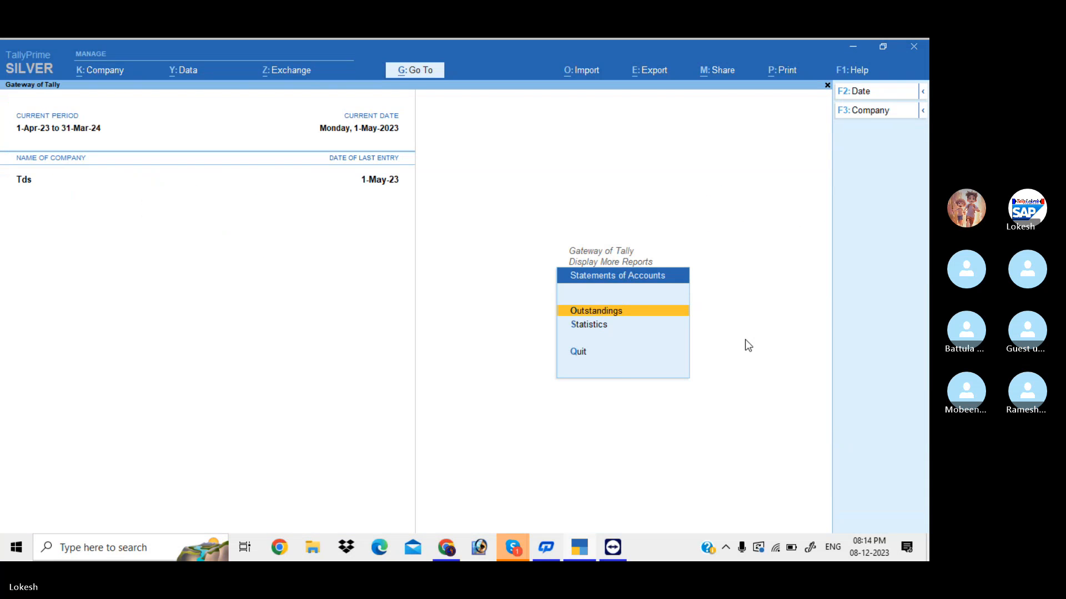
key(Escape)
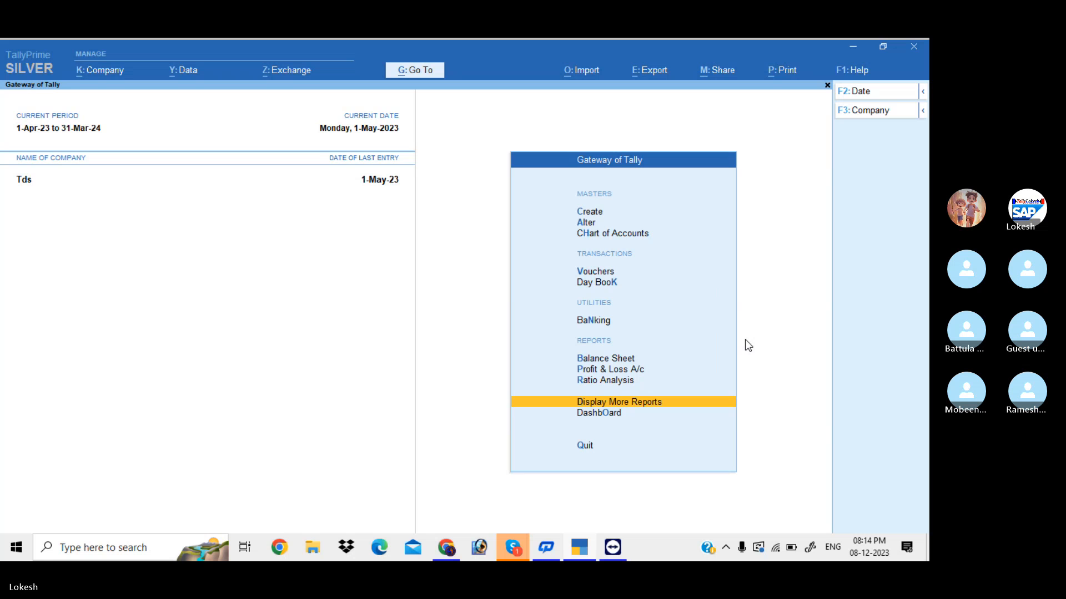
Step: Open a new payment voucher from the Gateway of Tally and debit Priya Traders with 32,000
key(Up)
key(Up)
key(Up)
key(Up)
key(Up)
key(Up)
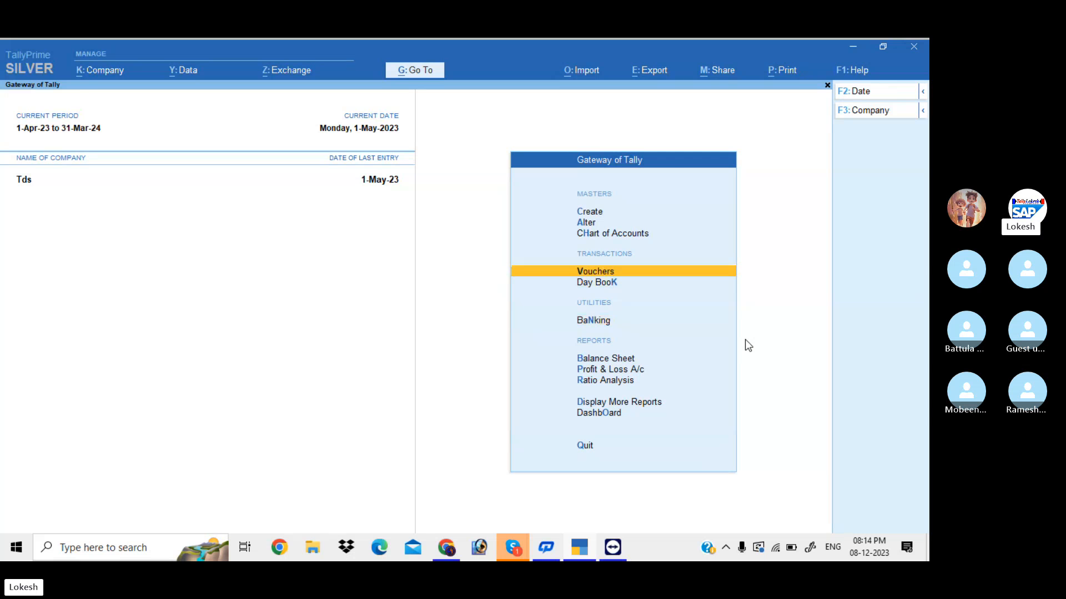
key(Return)
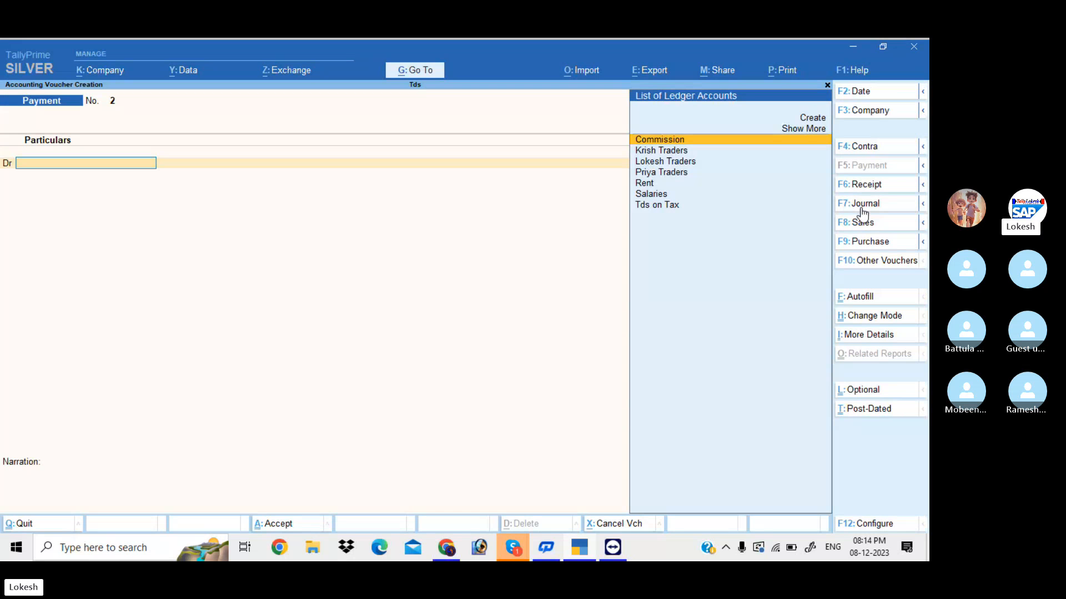
text(Pr)
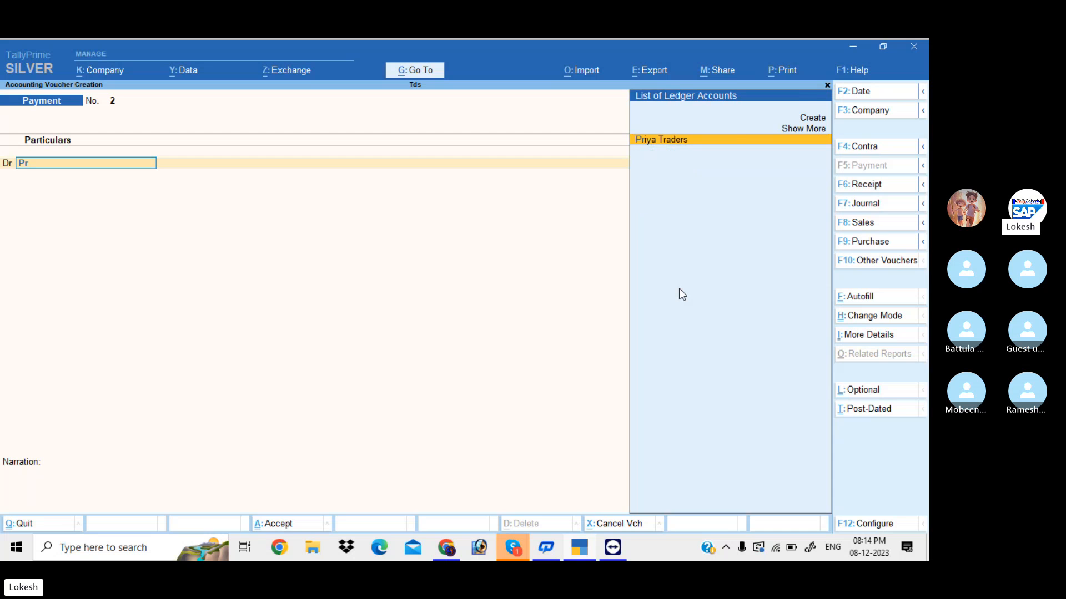
key(Return)
text(32000)
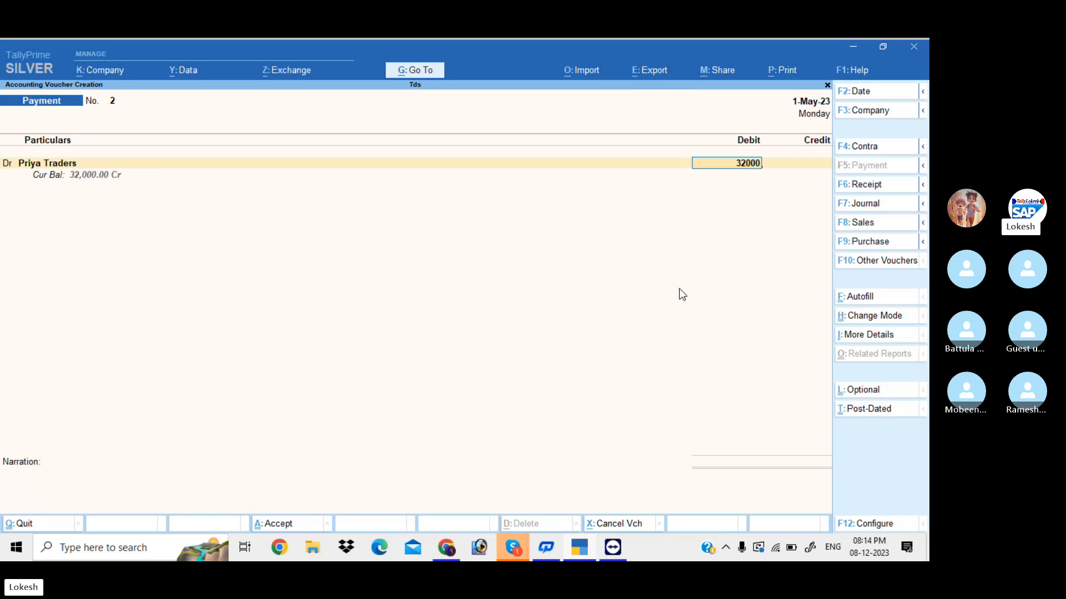
Step: Allocate the full 32,000 for Priya Traders as Agst Ref to bill 1 in the bill-wise details
key(Return)
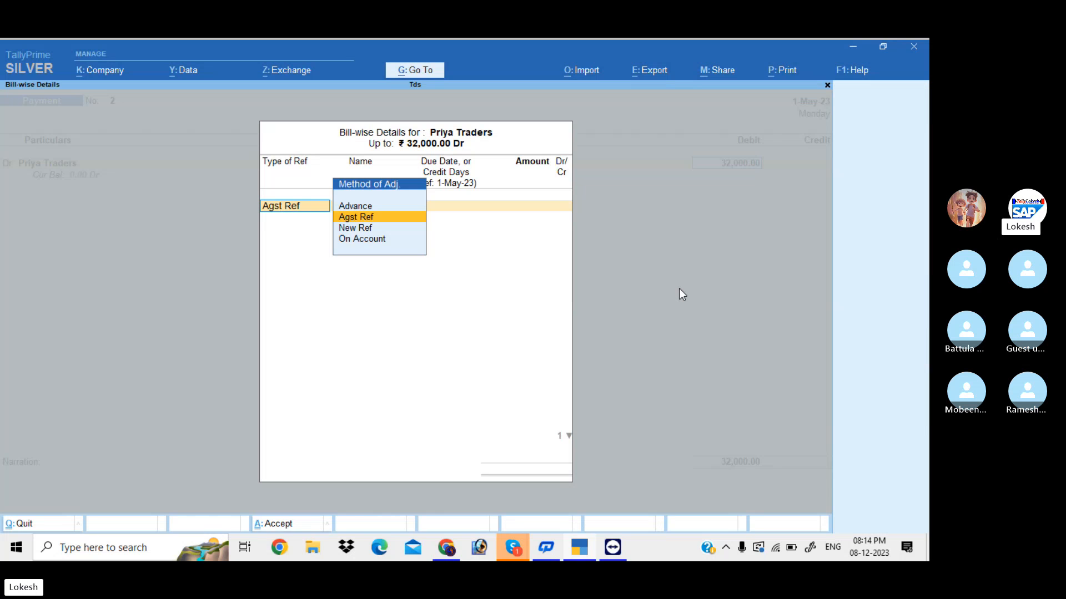
key(Return)
key(Return)
key(Return)
key(Return)
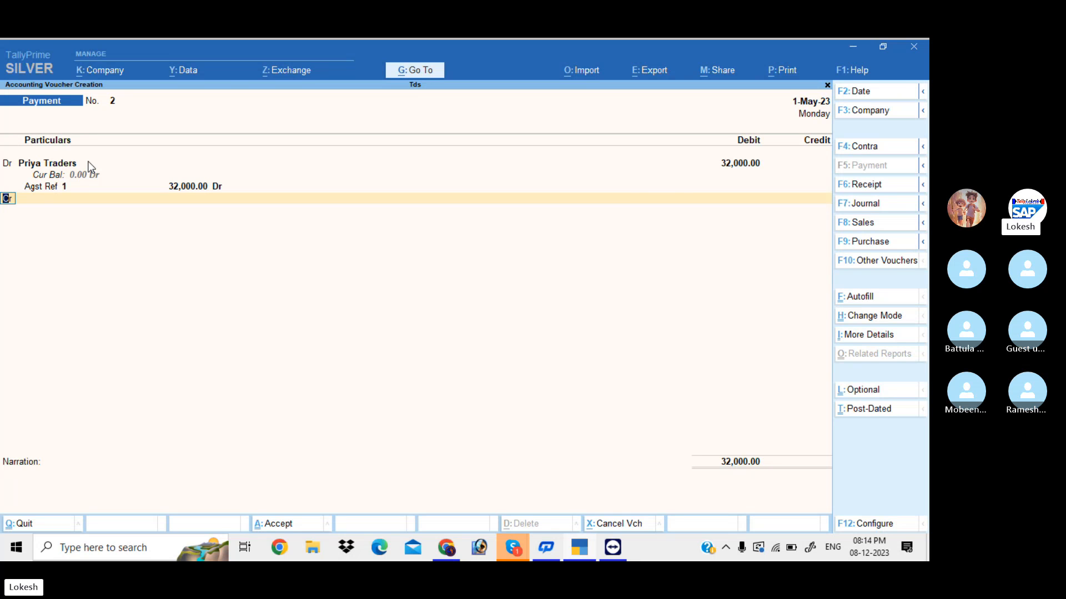
Step: Credit Cash with 32,000 and save the Priya Traders payment voucher without a narration
key(Return)
key(Return)
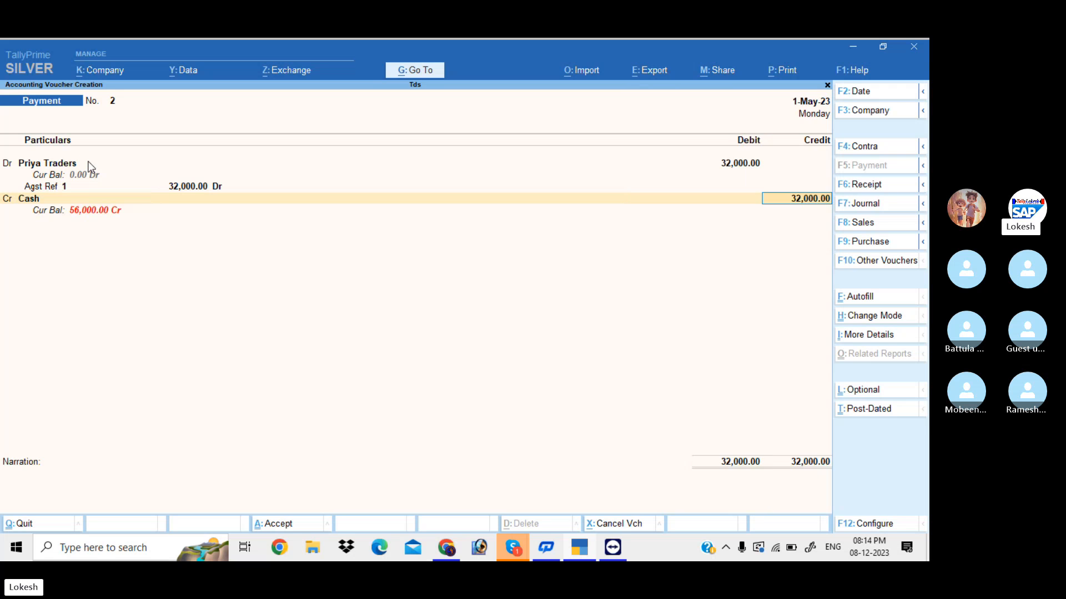
key(Return)
key(Return)
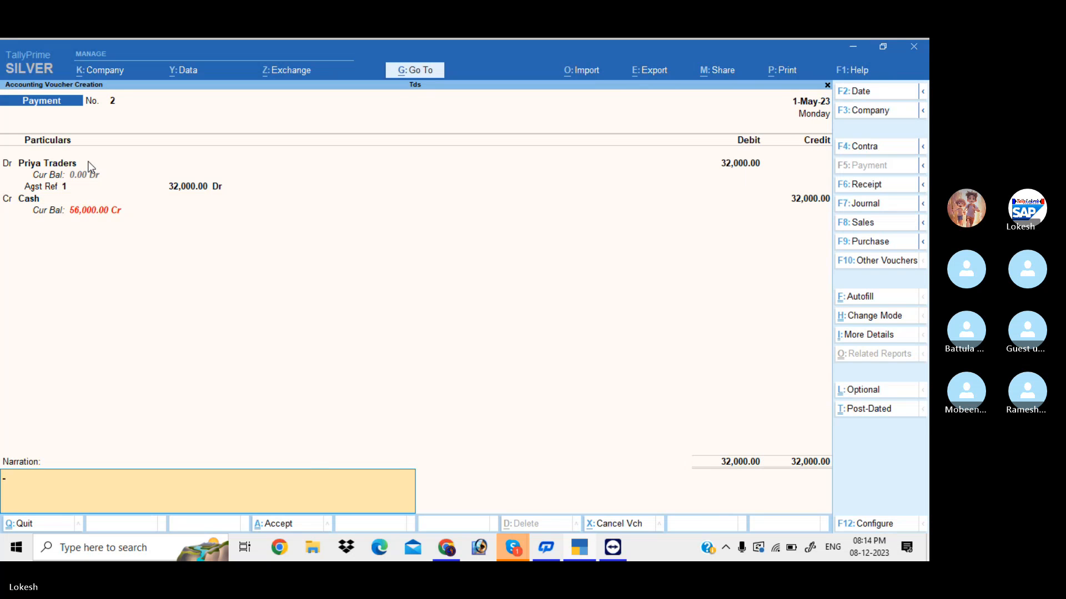
key(Return)
key(Return)
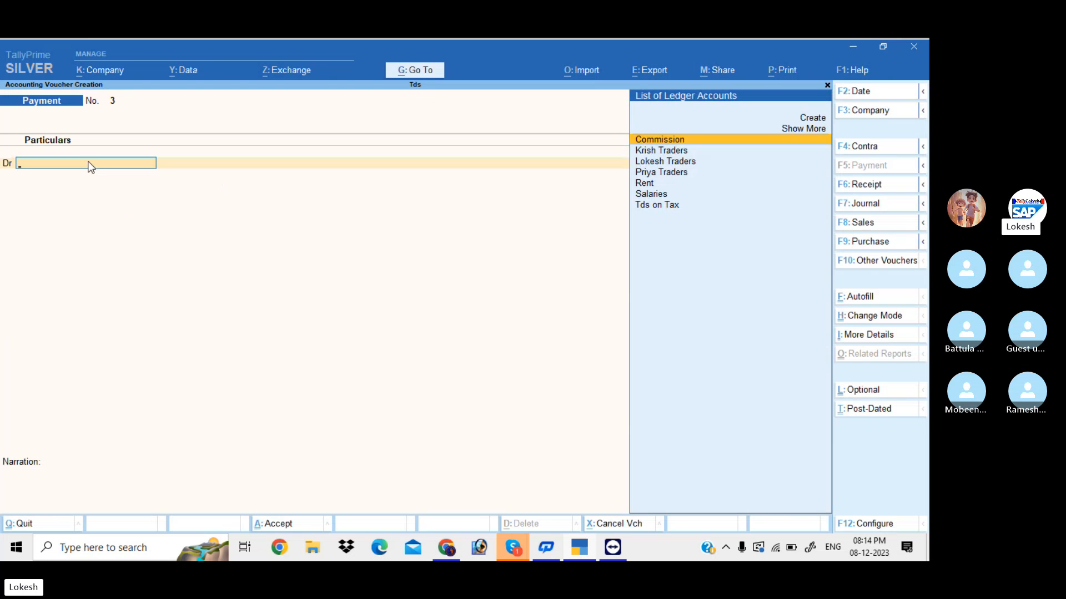
text(Re)
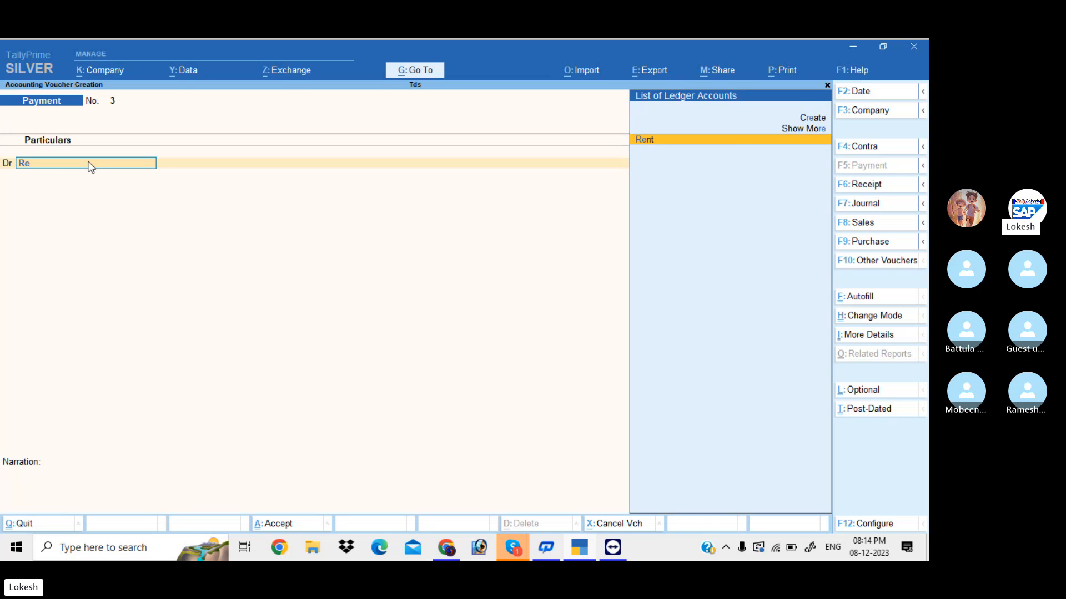
key(Return)
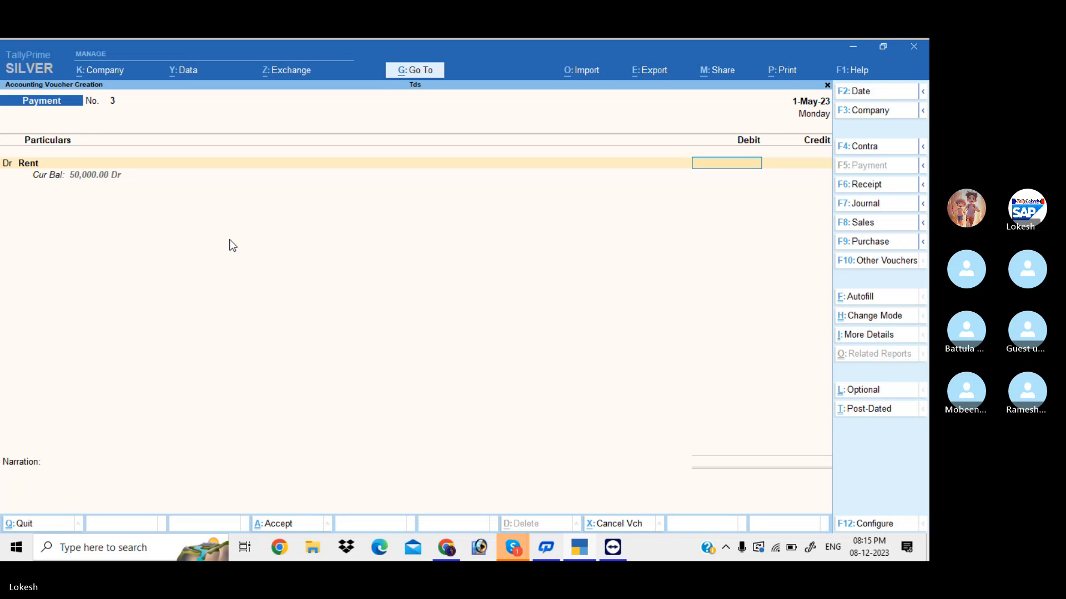
key(Escape)
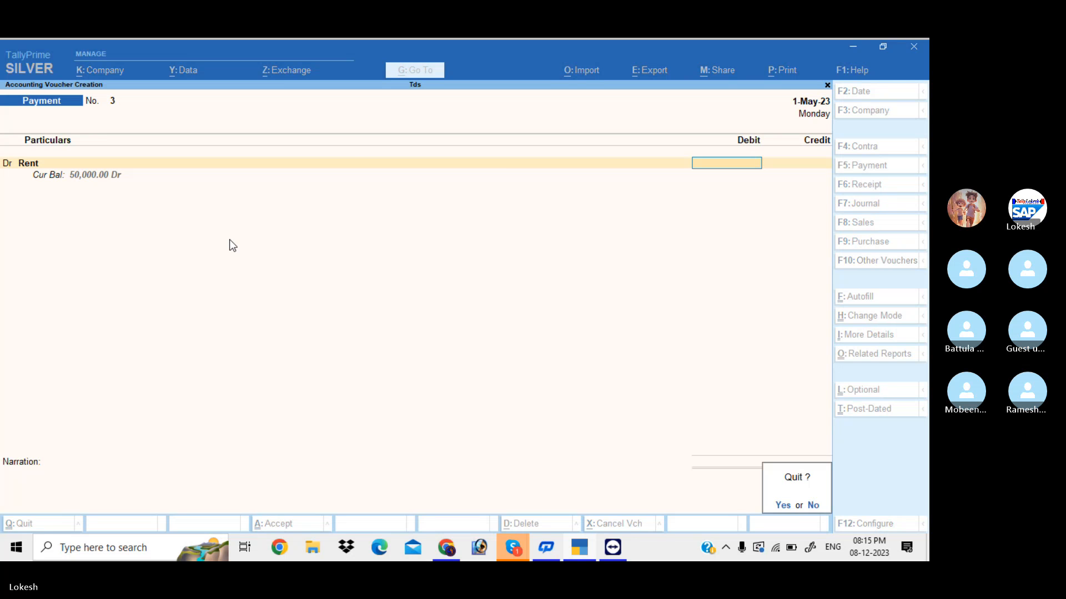
key(y)
key(Return)
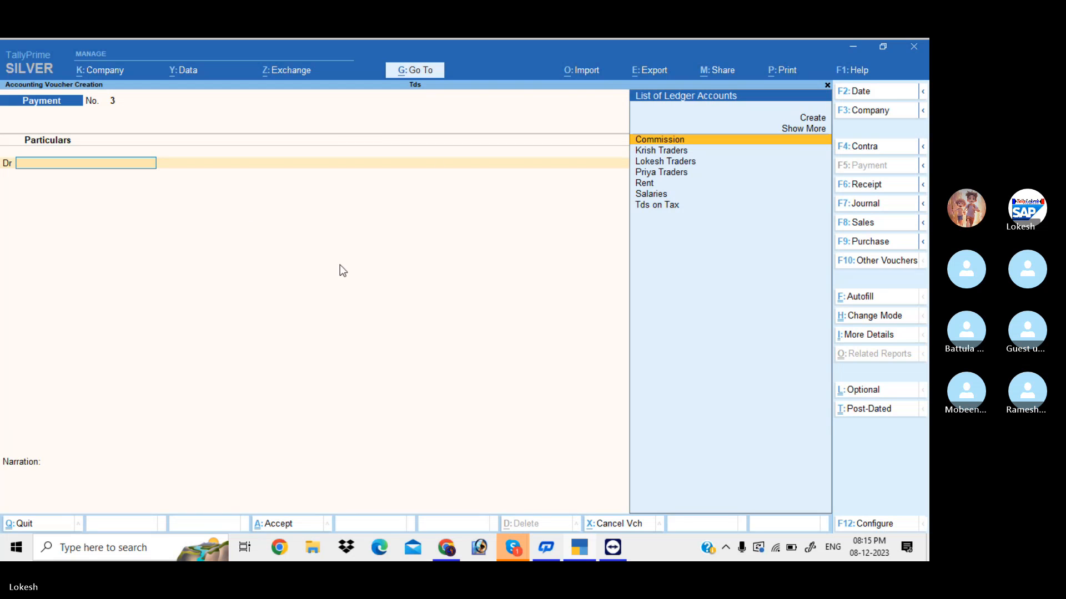
click(886, 187)
click(875, 207)
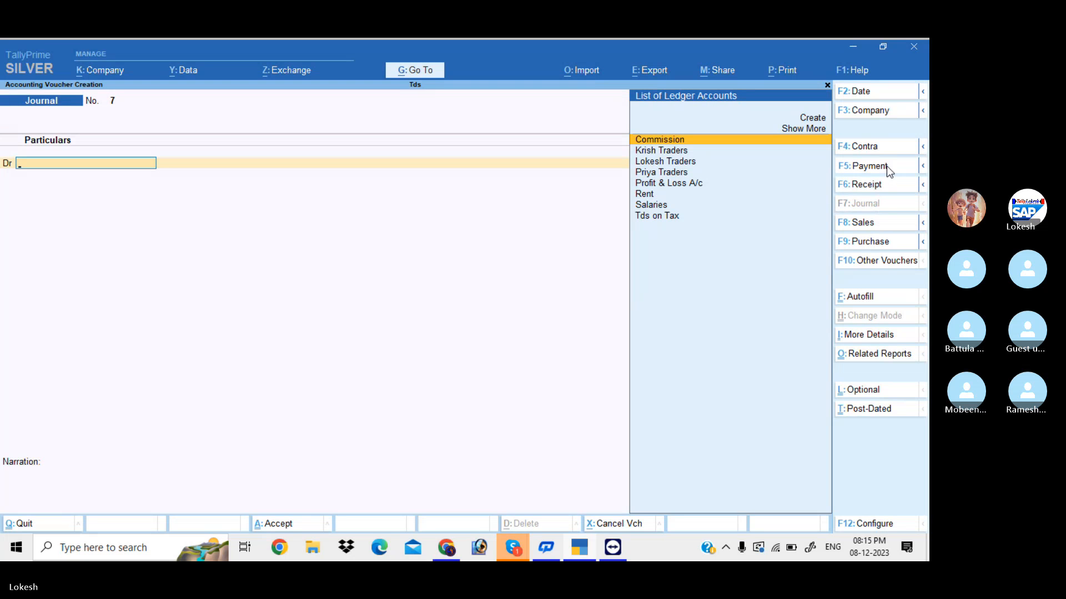
click(888, 172)
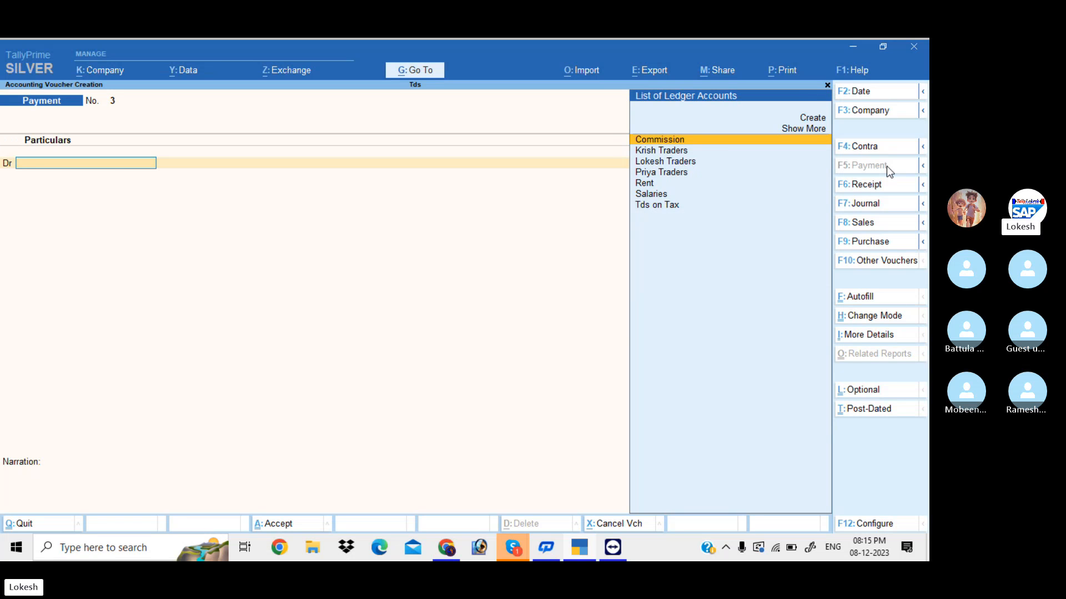
Step: Debit Krish Traders with 40,000 in the payment voucher, allocated as Agst Ref to bill 2
text(kr)
key(Return)
text(40)
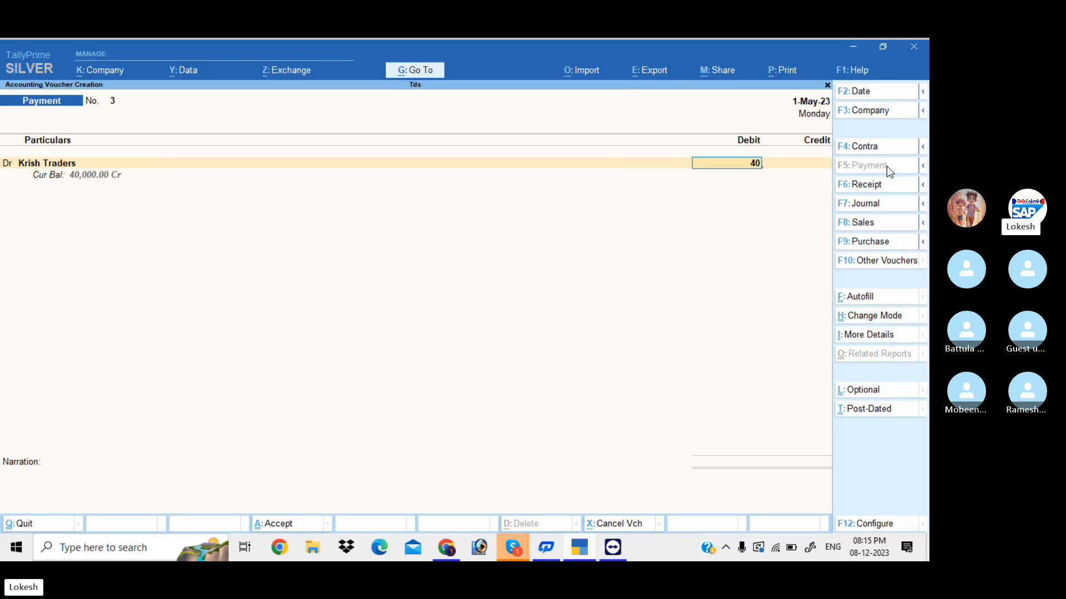
text(000)
key(Return)
key(Return)
key(Return)
key(Return)
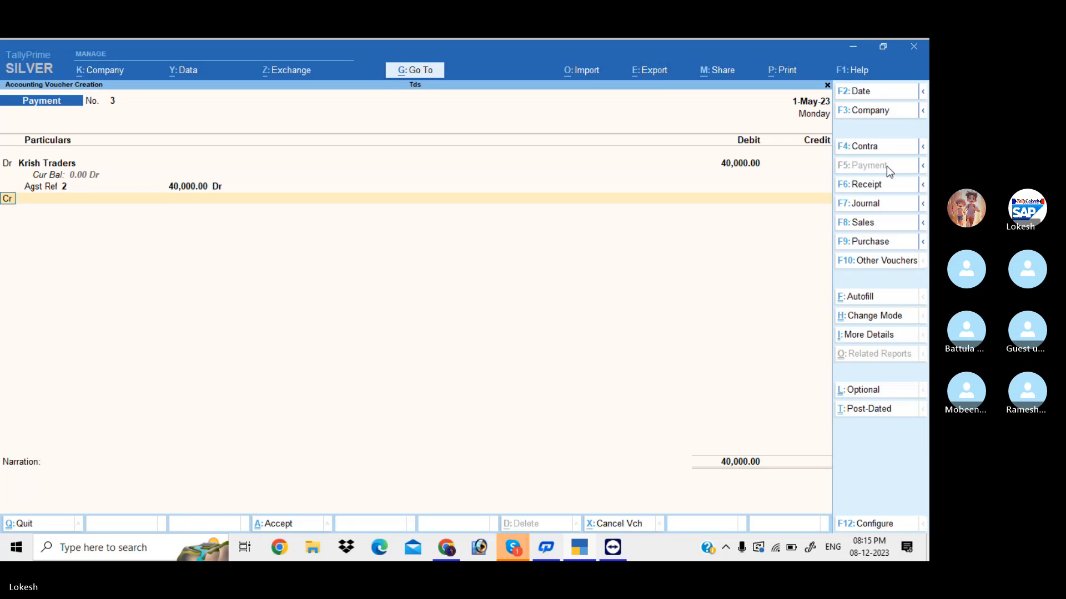
Step: Credit Cash with 40,000 and save the Krish Traders payment voucher without a narration
key(Return)
key(Return)
key(Return)
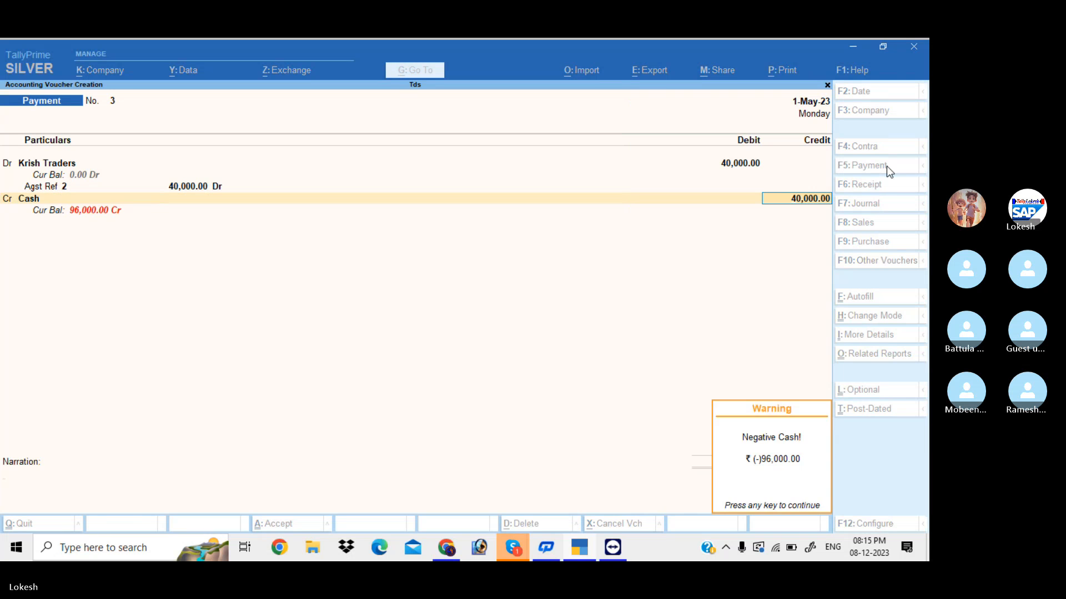
key(Return)
key(Return)
key(Return)
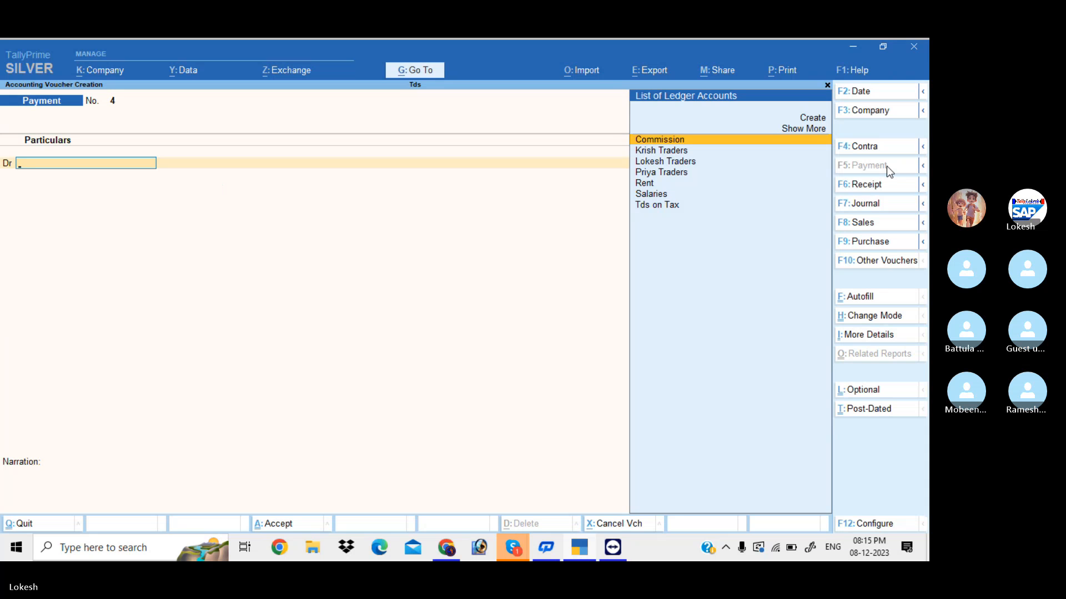
Step: Debit Lokesh Traders with 24,000 in the payment voucher, allocated as Agst Ref to bill 3
text(Lo)
key(Return)
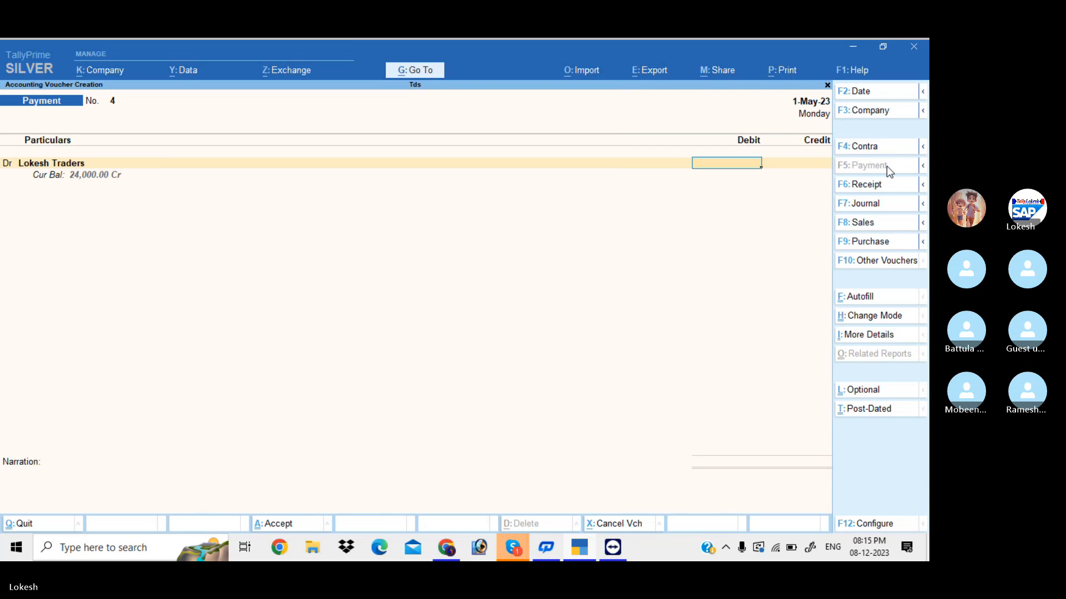
text(24,000)
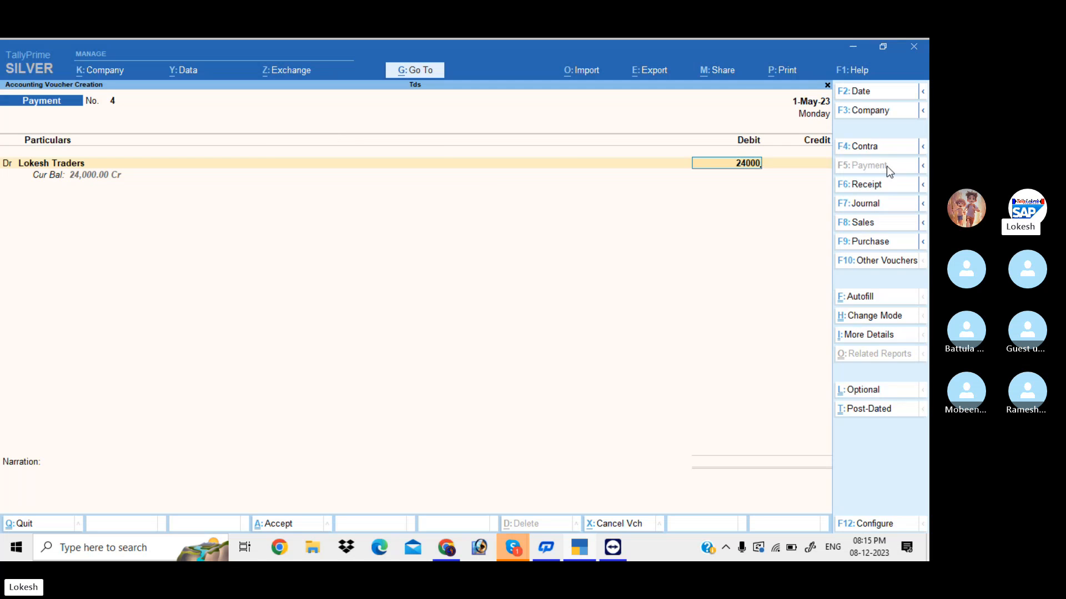
key(Return)
key(Return)
key(Return)
key(Return)
Step: Credit Cash with 24,000 and save the Lokesh Traders payment voucher without a narration
key(Return)
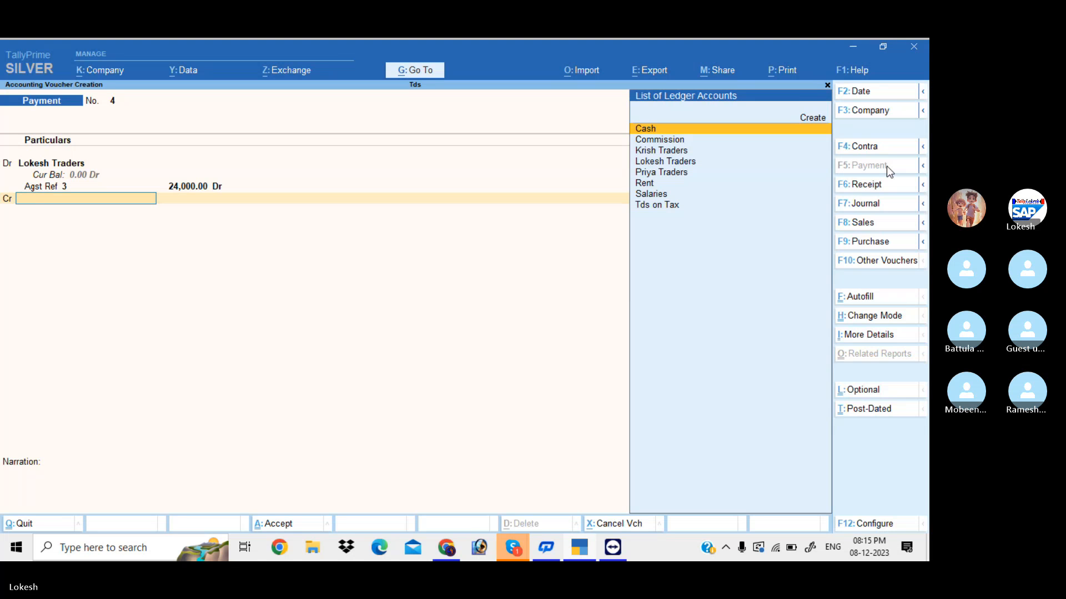
click(886, 166)
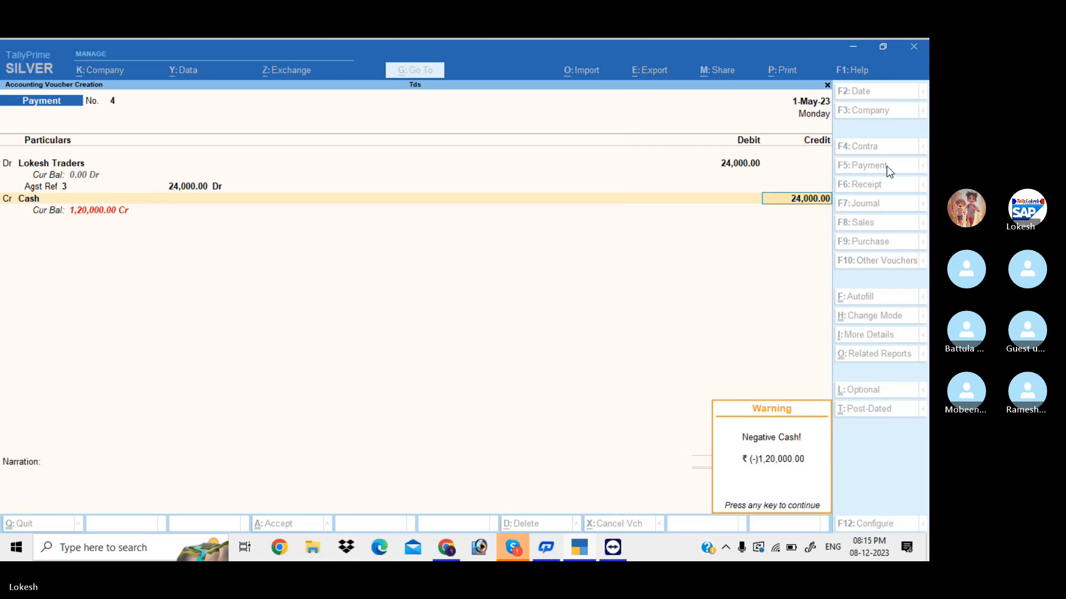
key(Return)
key(Return)
key(Return)
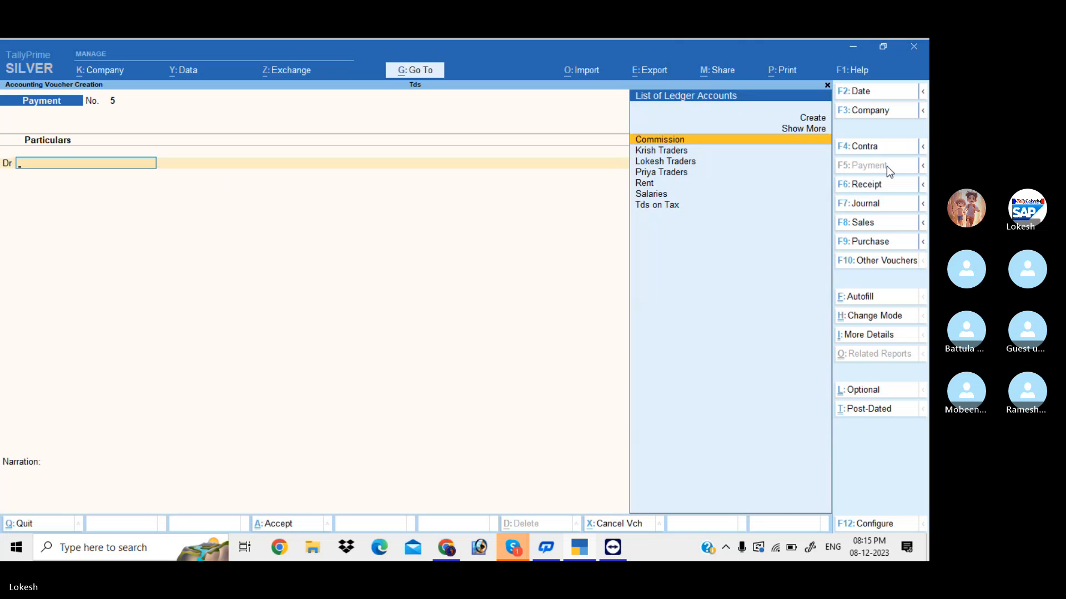
Step: Quit the blank payment voucher and open Display More Reports from the Gateway of Tally
key(Escape)
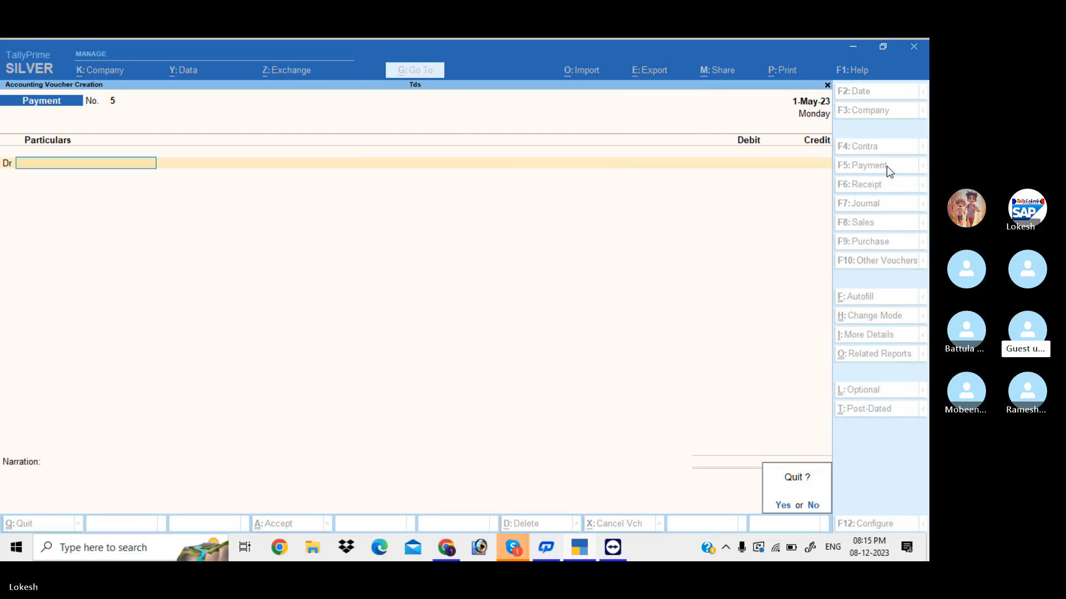
key(Return)
key(Down)
key(Down)
key(Down)
key(Down)
key(Down)
key(Return)
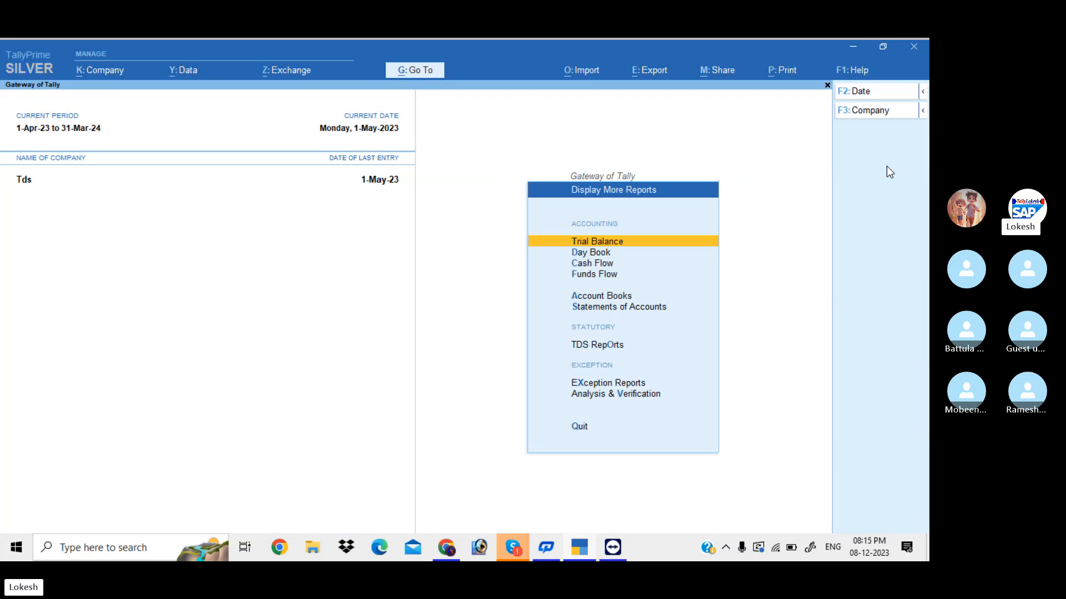
Step: Check the Payables outstandings under Statements of Accounts for pending bills and return to Display More Reports
key(Down)
key(Down)
key(Down)
key(Down)
key(Down)
key(Return)
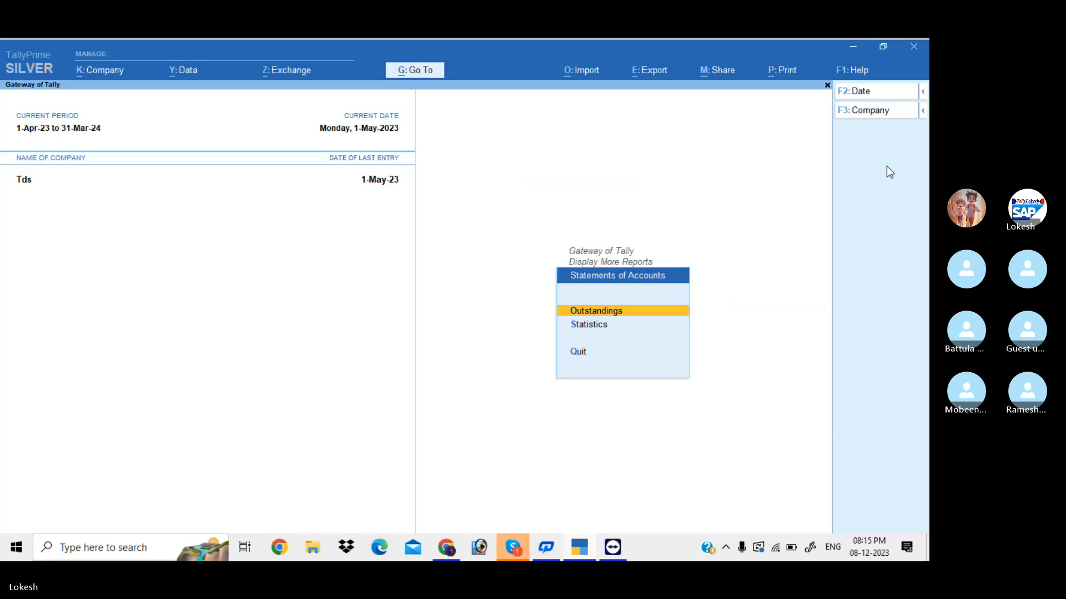
key(Down)
key(Up)
key(Return)
key(Down)
key(Return)
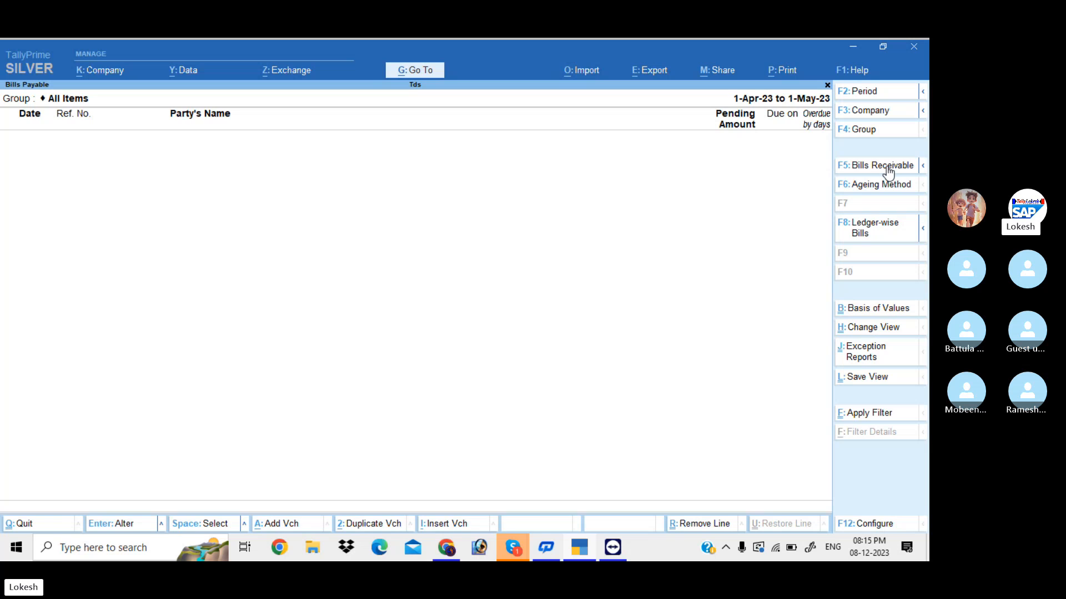
key(Escape)
key(Escape)
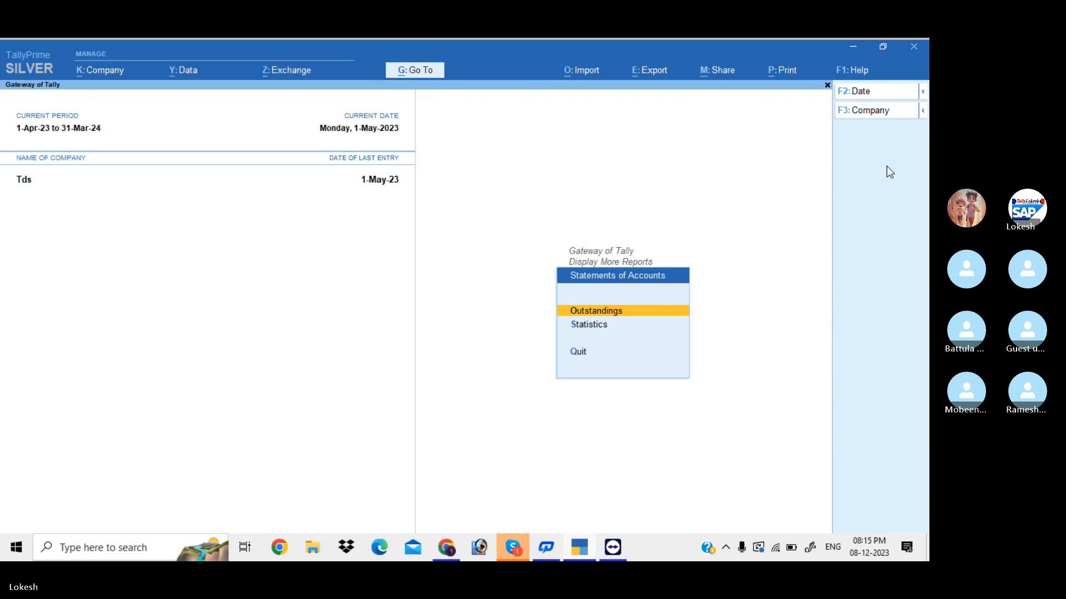
key(Escape)
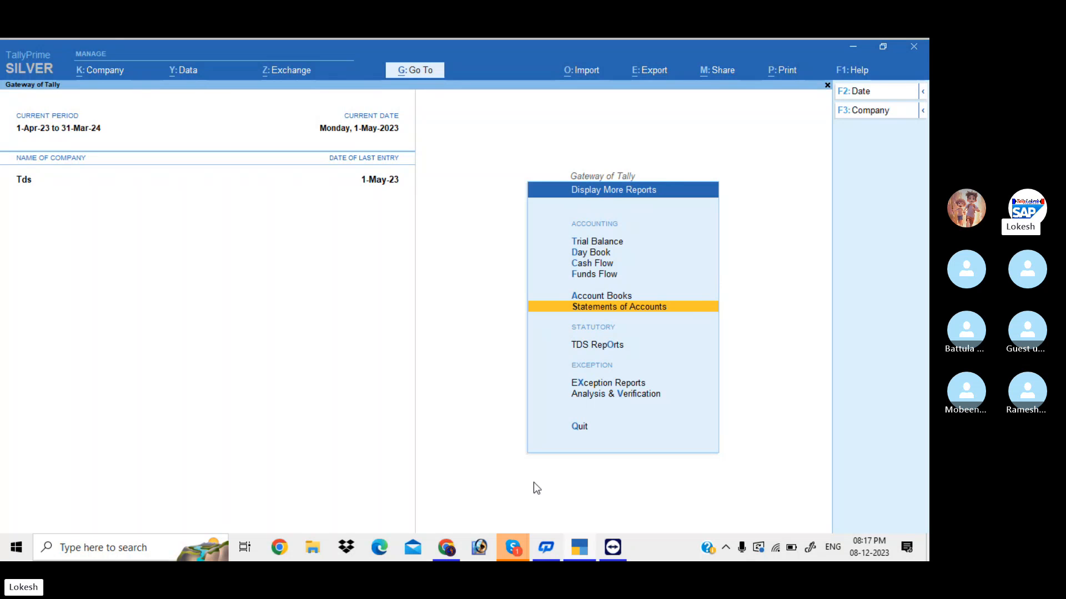
Step: Switch to the Skype call window and maximize it
mouse_move(521, 537)
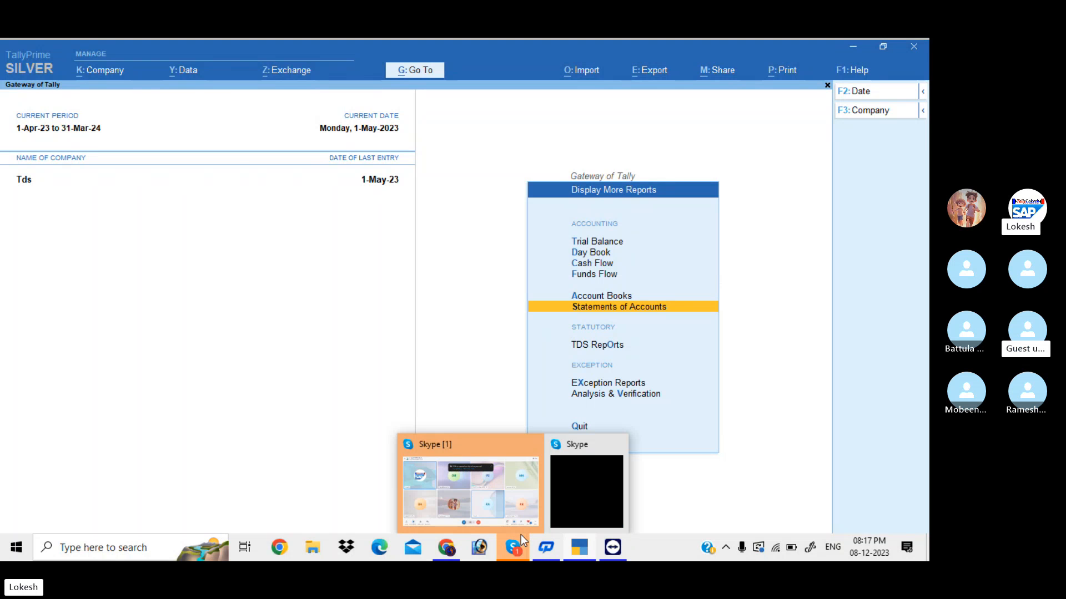
click(511, 497)
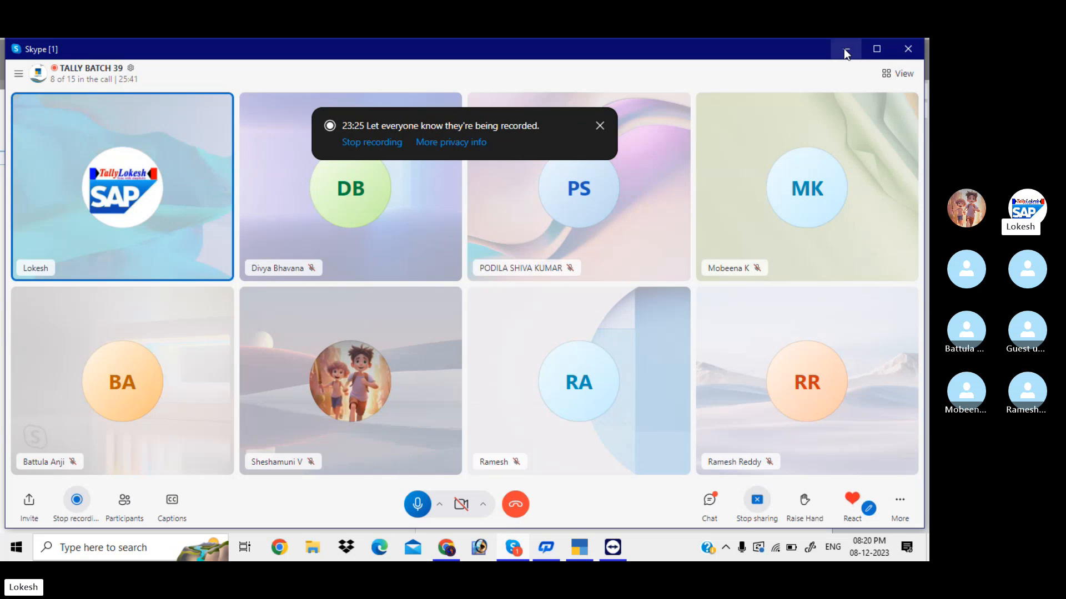
click(887, 50)
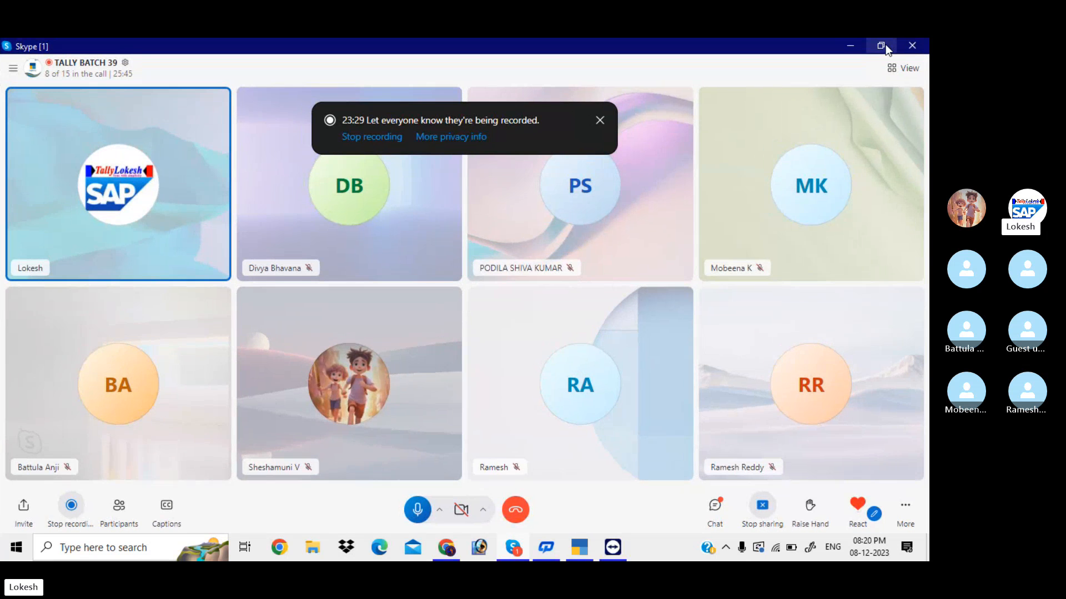